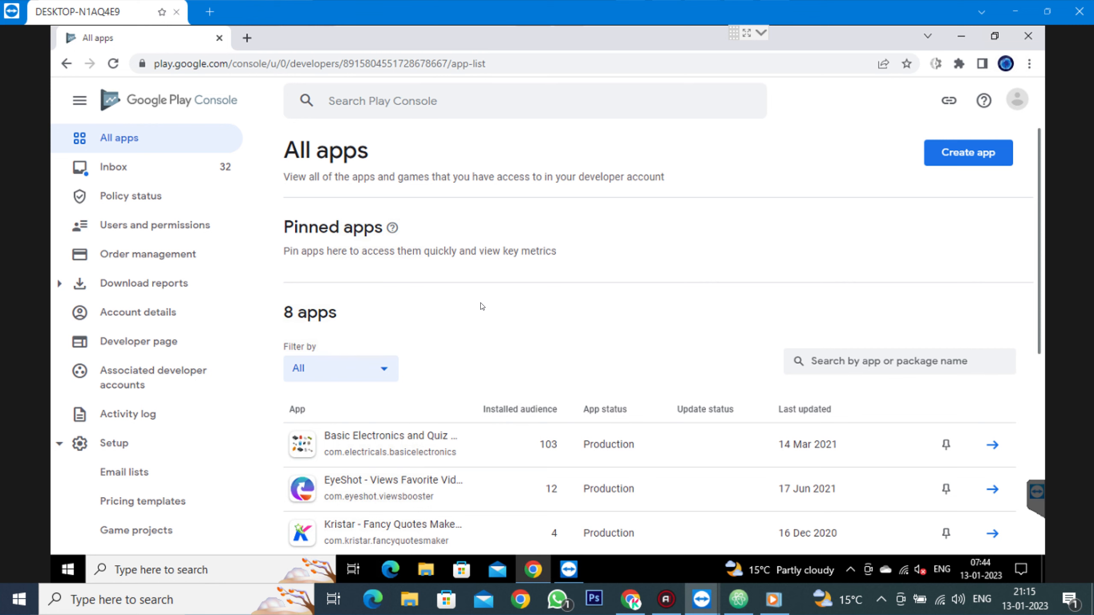
Scroll the All apps page to reveal all 8 apps, each in Production
{"action": "scroll", "coordinate": [480, 307], "scroll_direction": "down", "scroll_amount": 3}
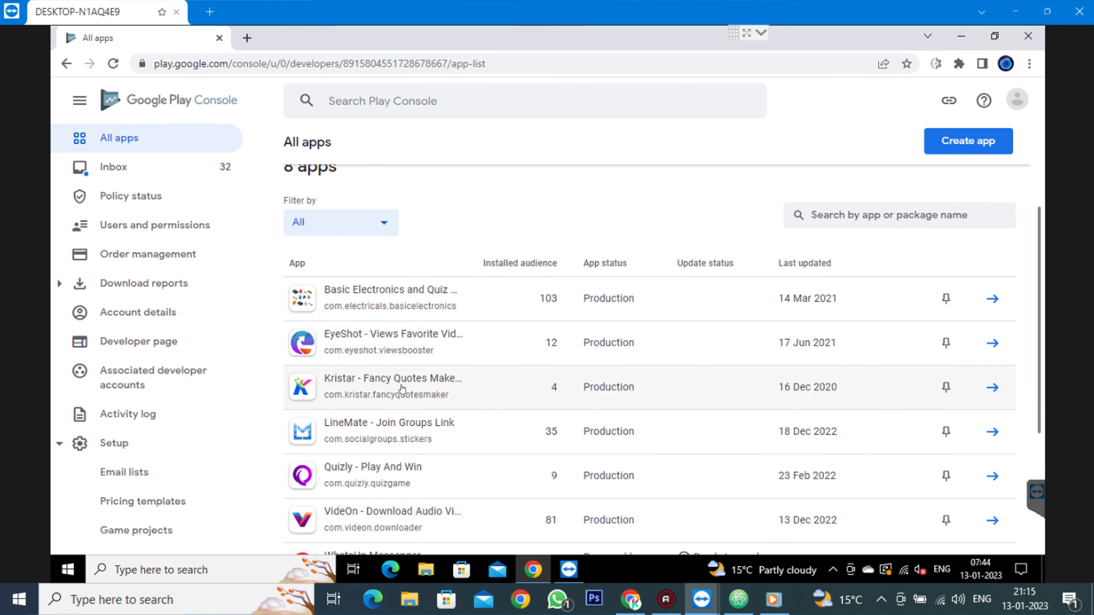
Open the Kristar - Fancy Quotes Maker dashboard and scroll the sidebar down to Monetise
{"action": "left_click", "coordinate": [513, 394]}
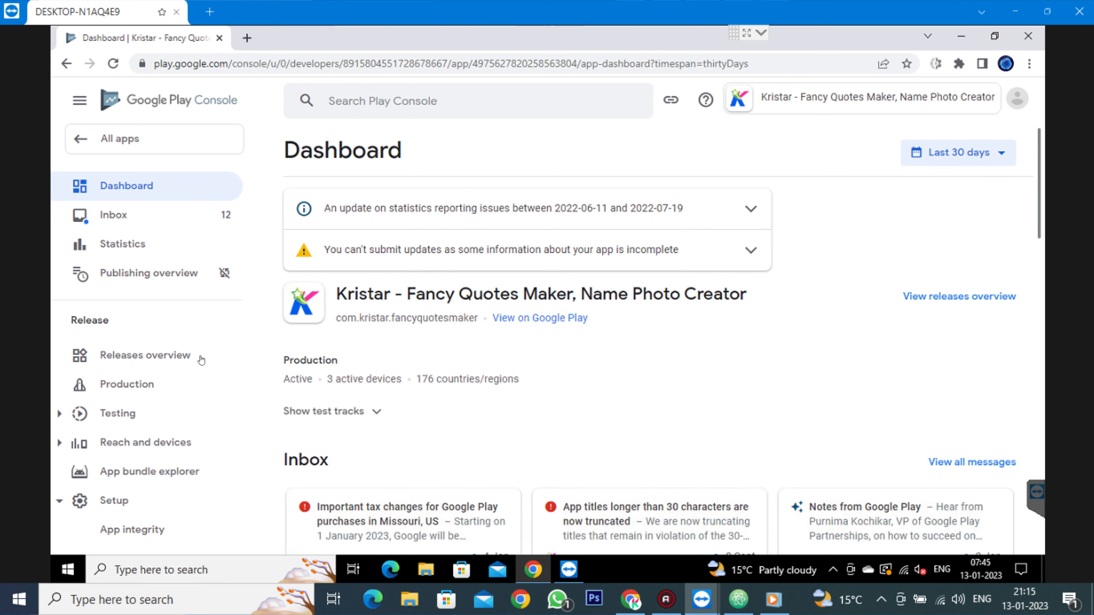
{"action": "scroll", "coordinate": [201, 360], "scroll_direction": "down", "scroll_amount": 5}
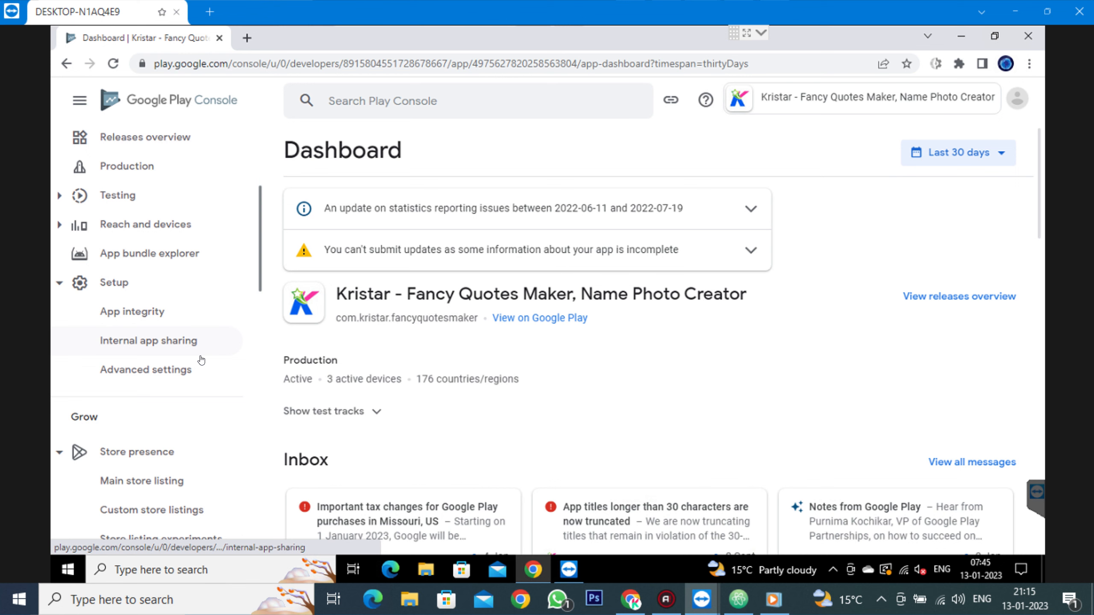
{"action": "scroll", "coordinate": [201, 360], "scroll_direction": "down", "scroll_amount": 12}
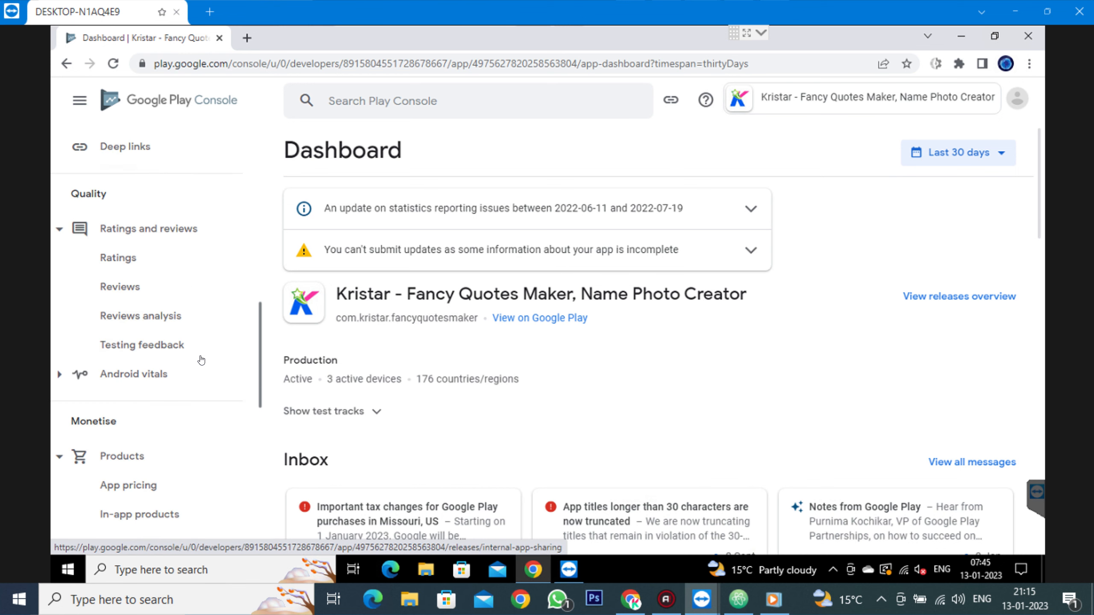
{"action": "scroll", "coordinate": [200, 360], "scroll_direction": "down", "scroll_amount": 5}
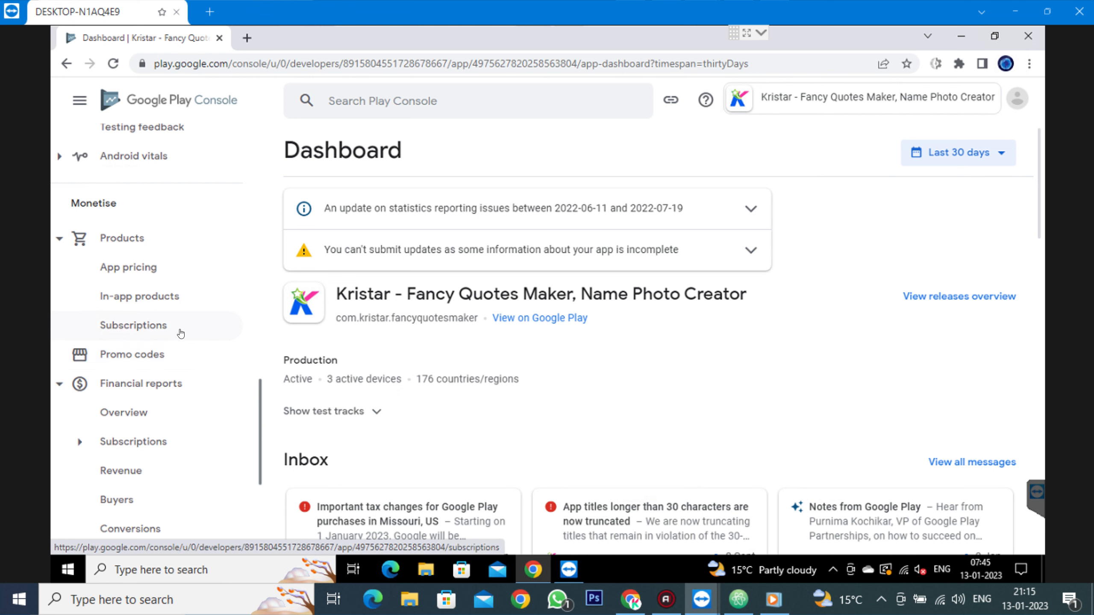
In the Atom notes, type 'on the right sidebar -> Monetize ->' on line 6
{"action": "left_click", "coordinate": [740, 607]}
{"action": "type", "text": "on the right sideb"}
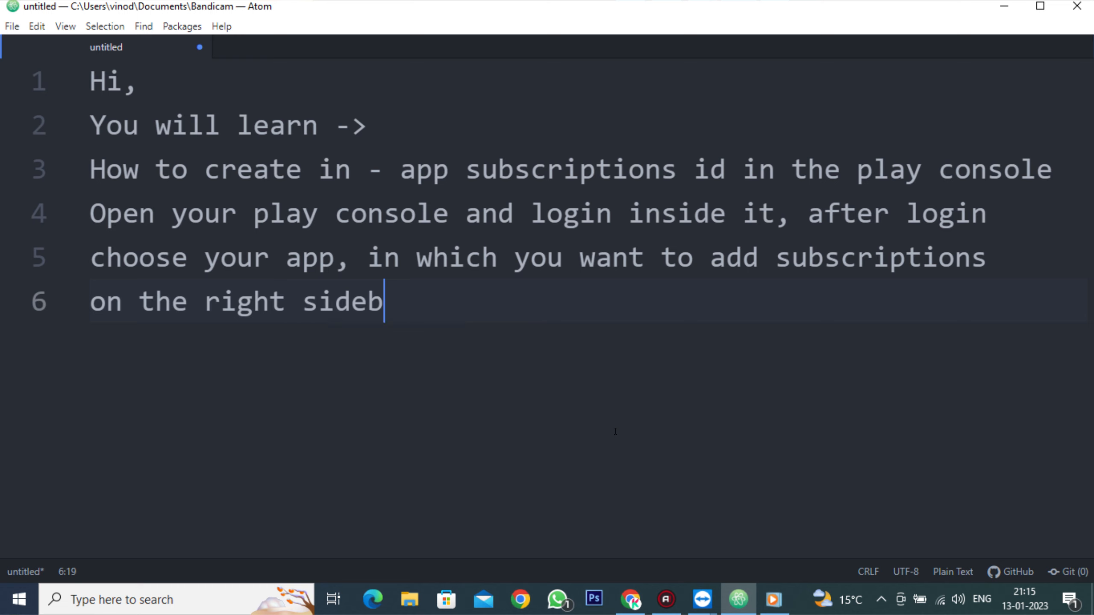
{"action": "type", "text": "ar -> Monetize"}
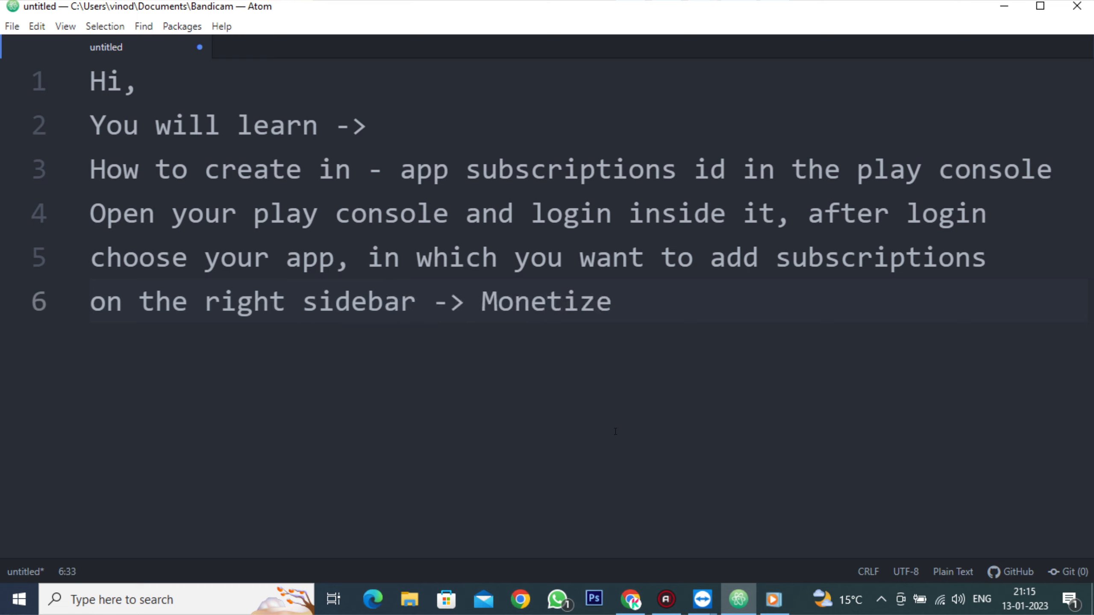
{"action": "type", "text": " ->"}
{"action": "key", "text": "Left"}
{"action": "key", "text": "Left"}
{"action": "key", "text": "Left"}
Finish the line with 'Products -> Subscriptions', start line 7, and return to Play Console
{"action": "left_click", "coordinate": [701, 599]}
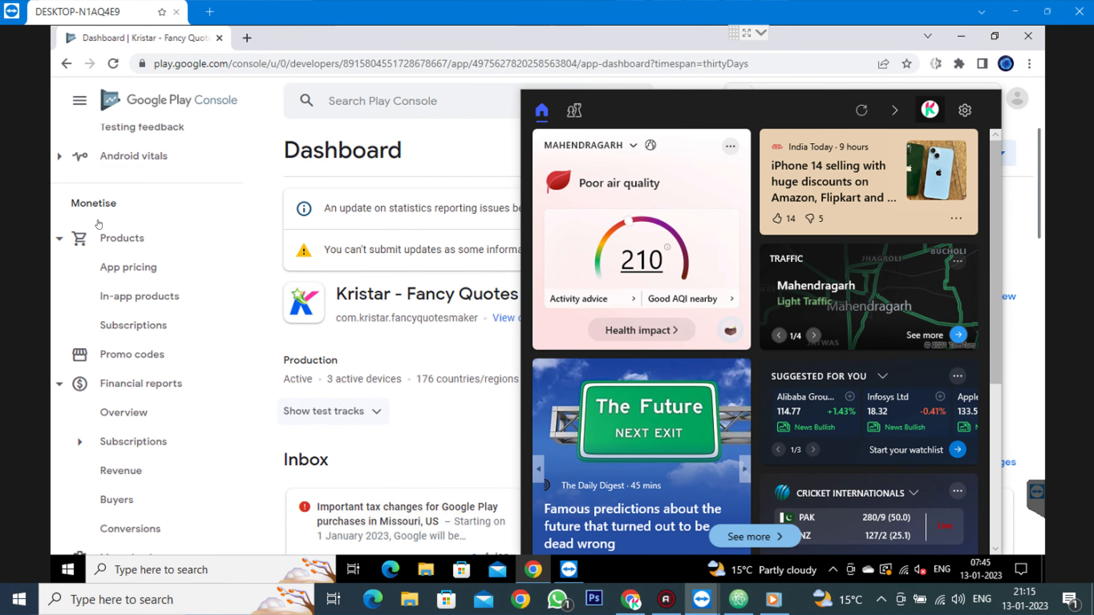
{"action": "left_click", "coordinate": [103, 212]}
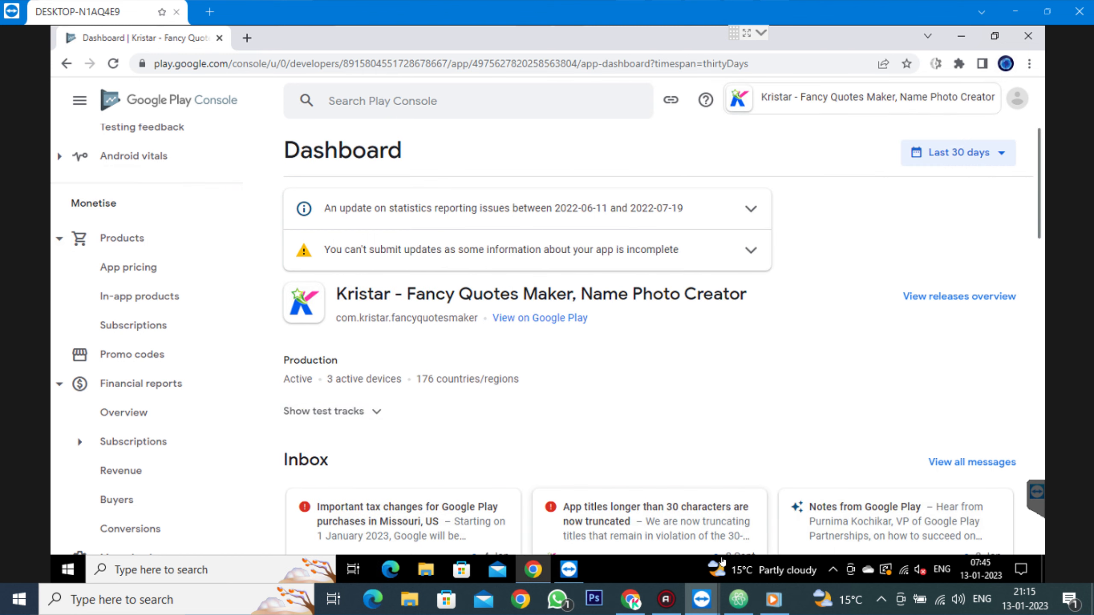
{"action": "left_click", "coordinate": [737, 599]}
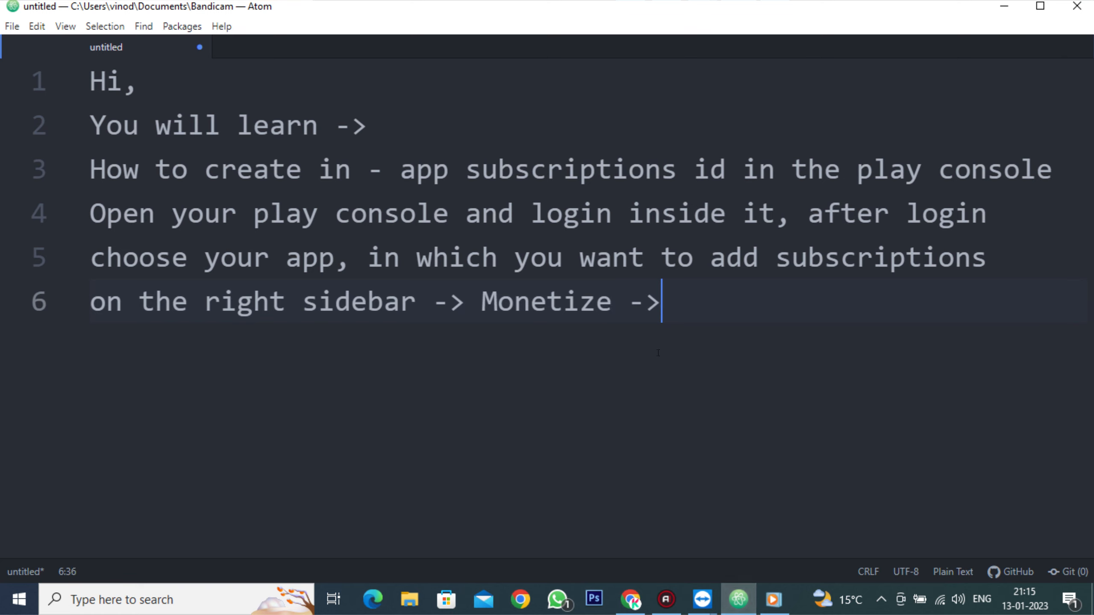
{"action": "type", "text": "Product"}
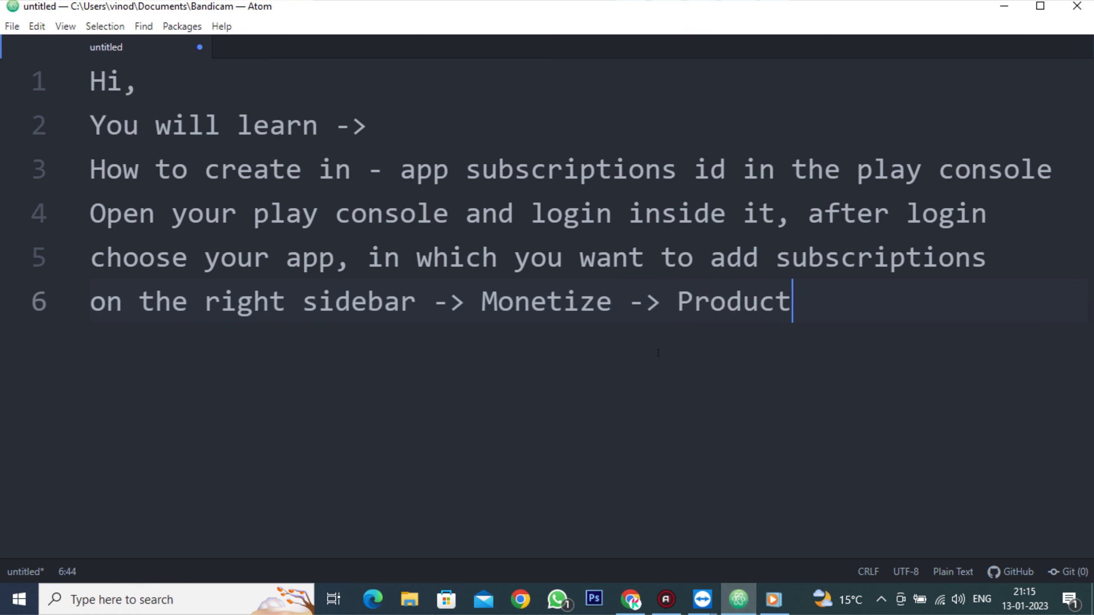
{"action": "type", "text": "s -> Su"}
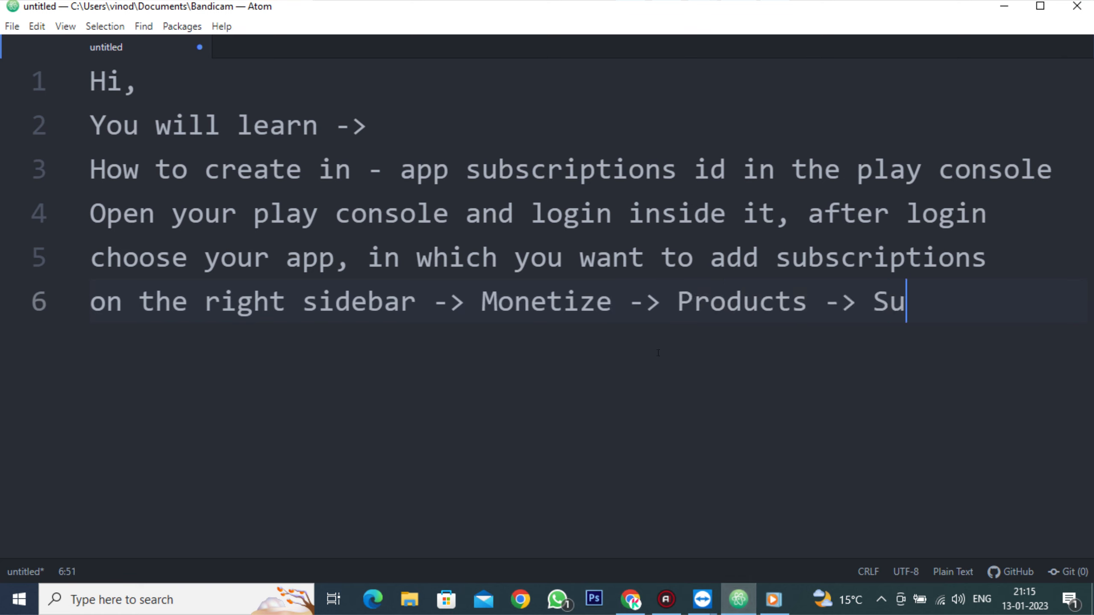
{"action": "type", "text": "bscription"}
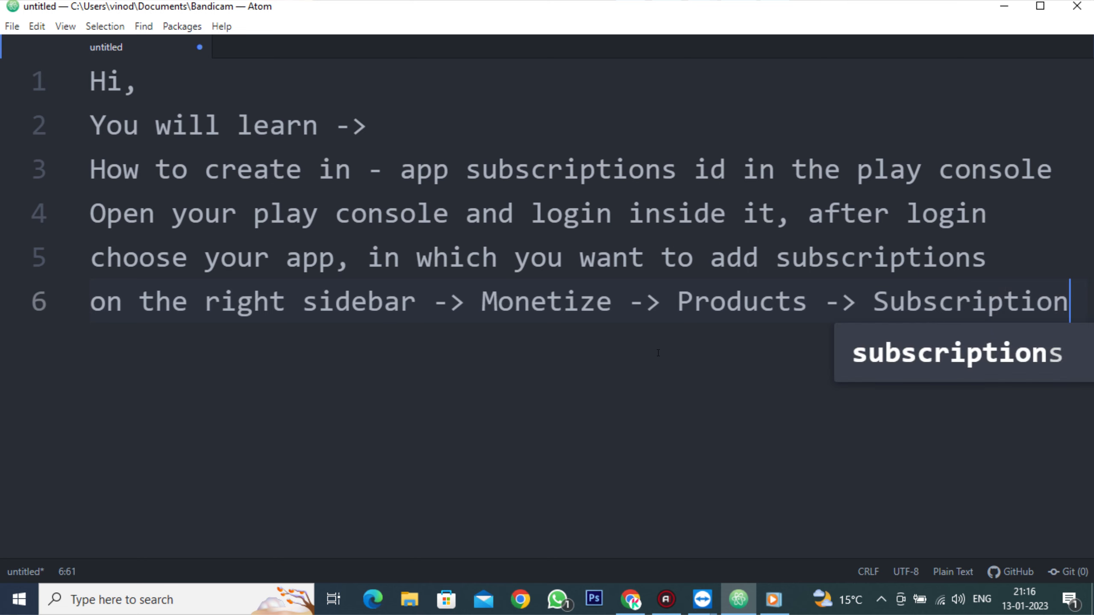
{"action": "type", "text": "s"}
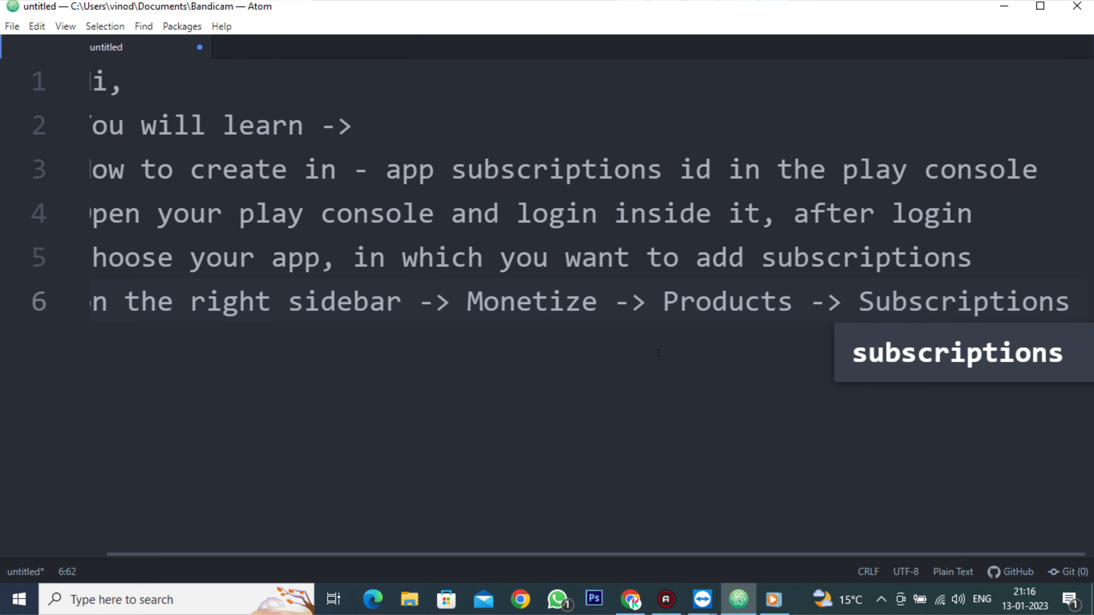
{"action": "key", "text": "Return"}
{"action": "key", "text": "Return"}
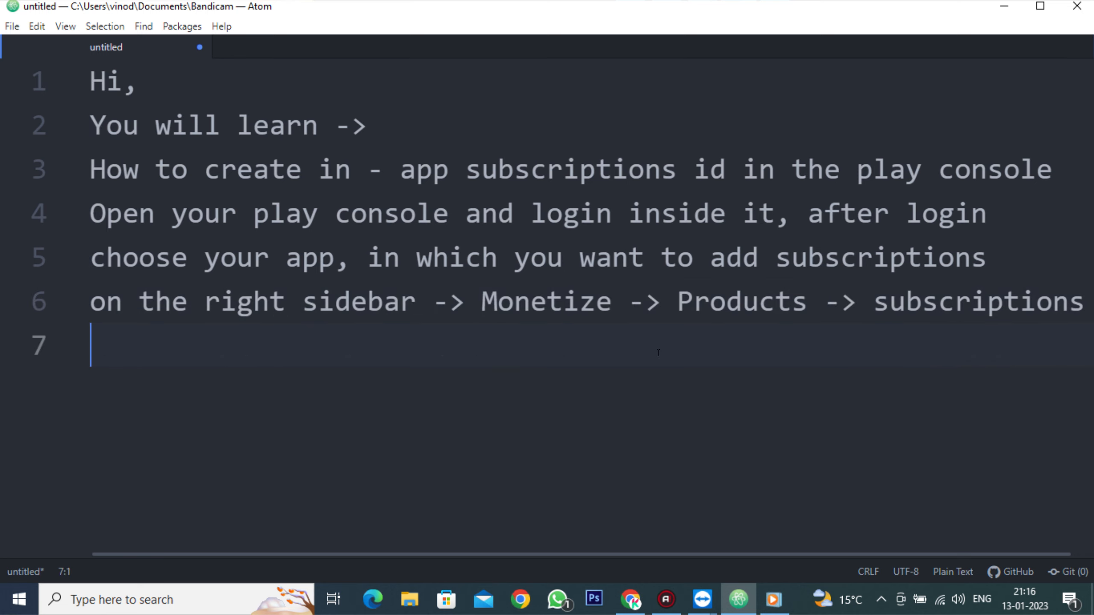
{"action": "left_click", "coordinate": [746, 597]}
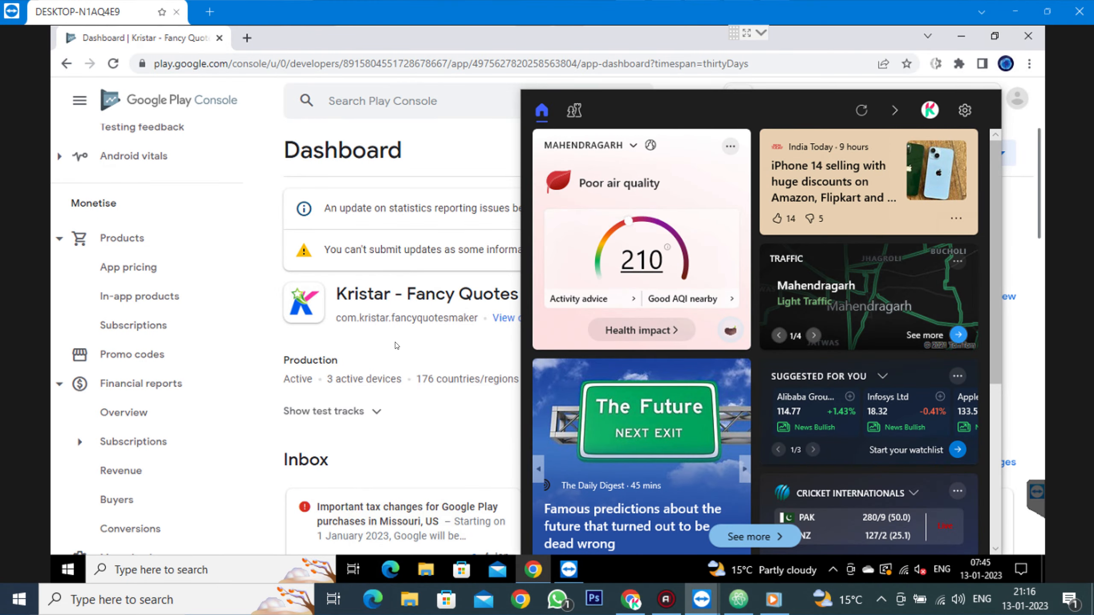
Open the Kristar app's Monetise > Products > Subscriptions page
{"action": "left_click", "coordinate": [405, 346]}
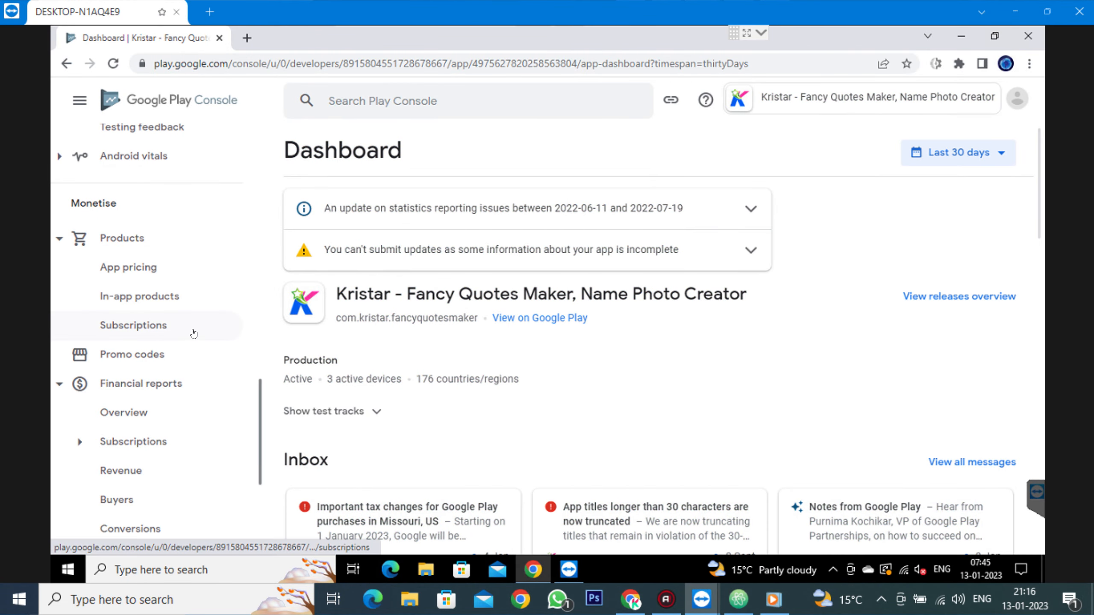
{"action": "scroll", "coordinate": [194, 333], "scroll_direction": "down", "scroll_amount": 5}
{"action": "scroll", "coordinate": [193, 333], "scroll_direction": "up", "scroll_amount": 3}
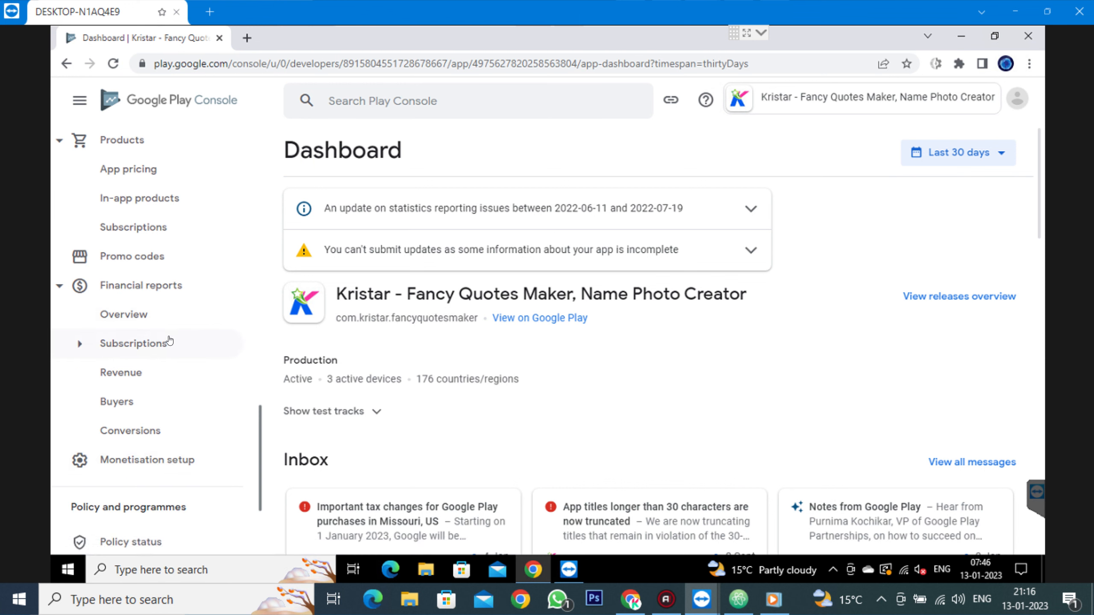
{"action": "scroll", "coordinate": [169, 341], "scroll_direction": "up", "scroll_amount": 2}
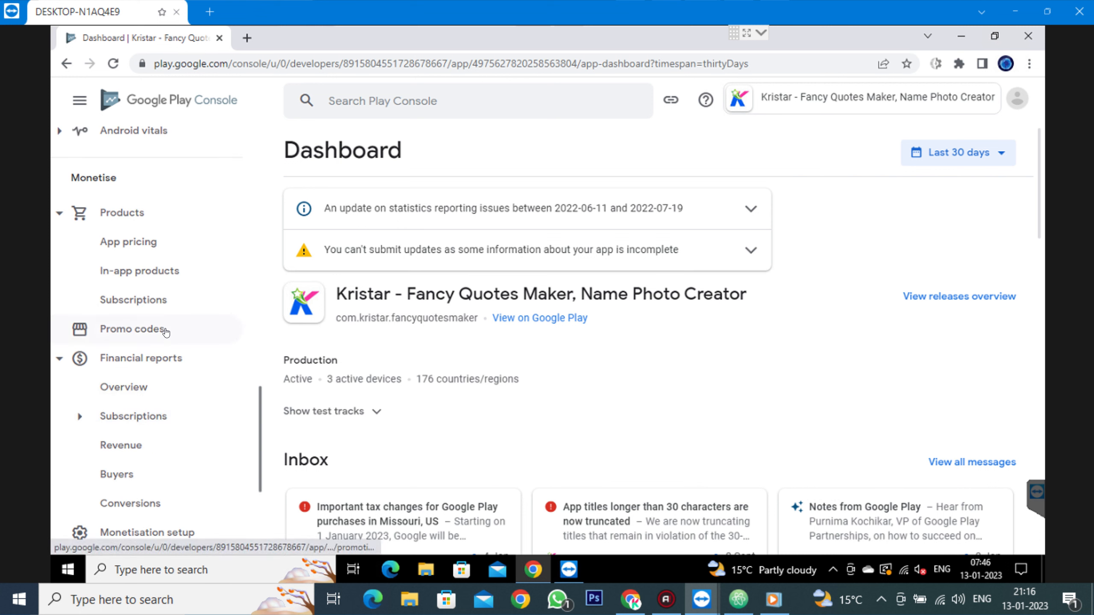
{"action": "left_click", "coordinate": [153, 304]}
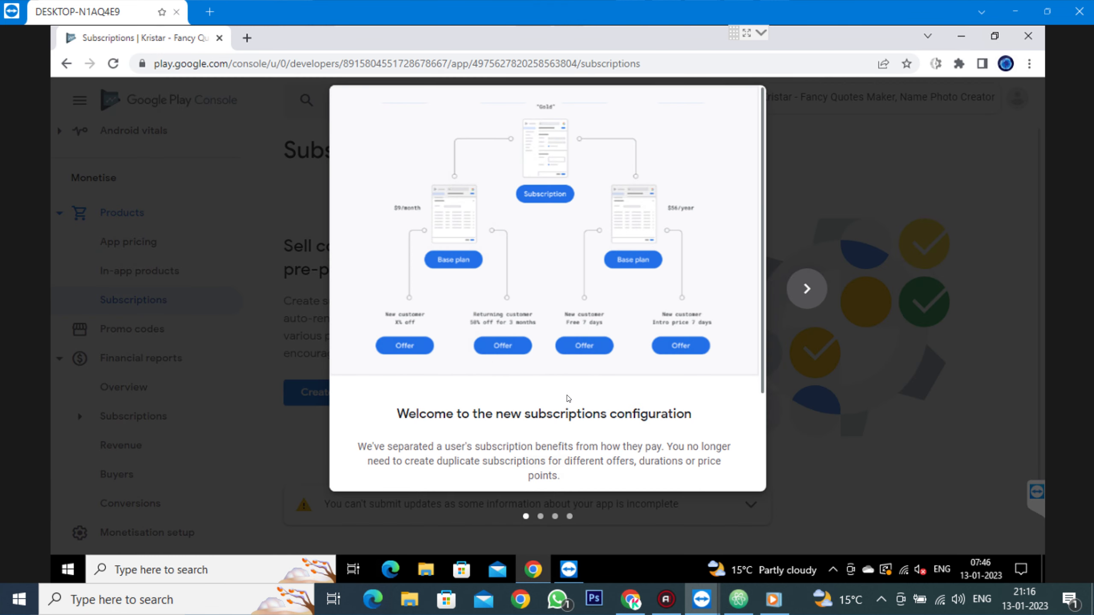
{"action": "scroll", "coordinate": [567, 399], "scroll_direction": "down", "scroll_amount": 3}
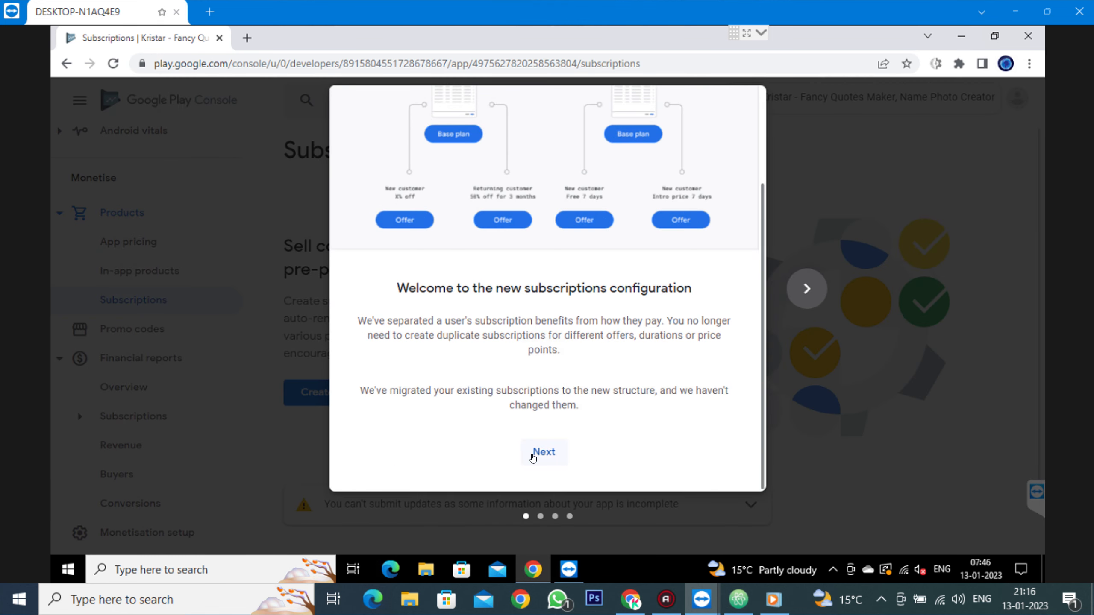
Step through the new-subscriptions welcome tour slides and click Get started
{"action": "left_click", "coordinate": [542, 450]}
{"action": "left_click", "coordinate": [556, 448]}
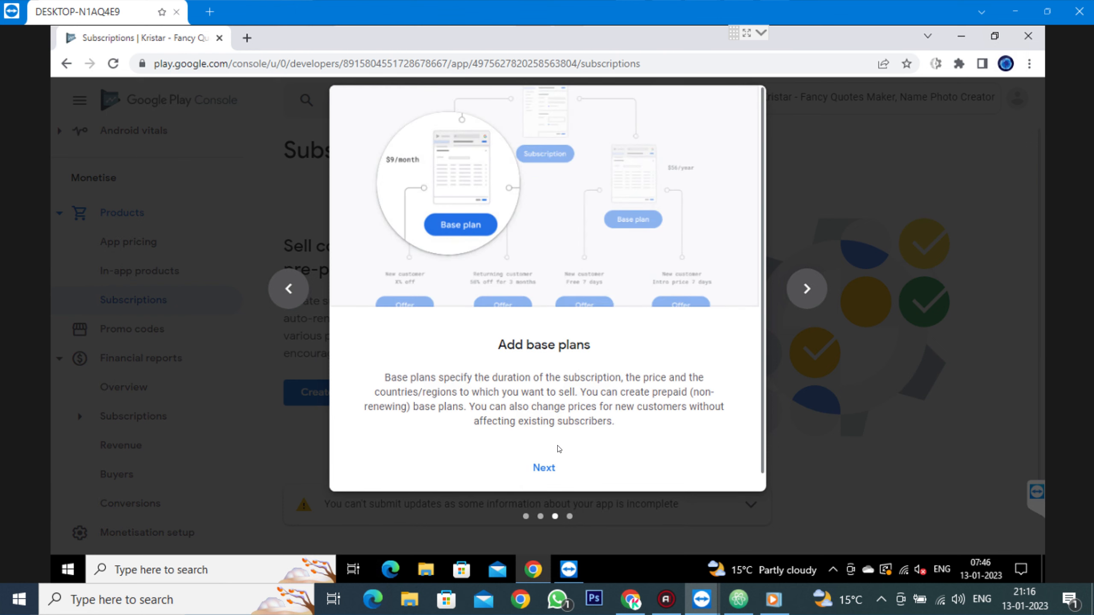
{"action": "left_click", "coordinate": [550, 469]}
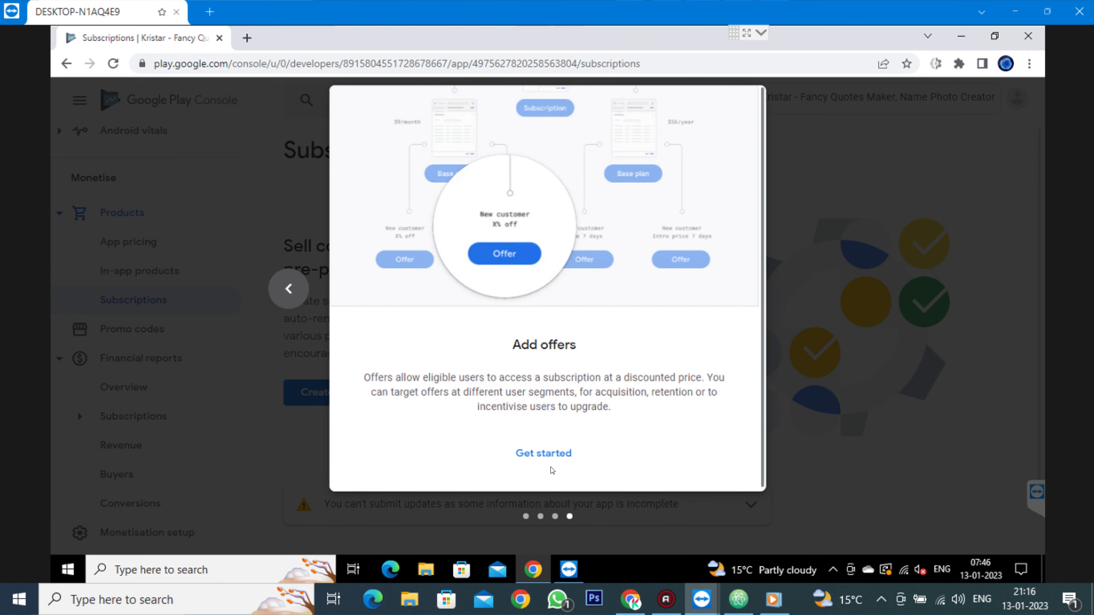
{"action": "left_click", "coordinate": [548, 453]}
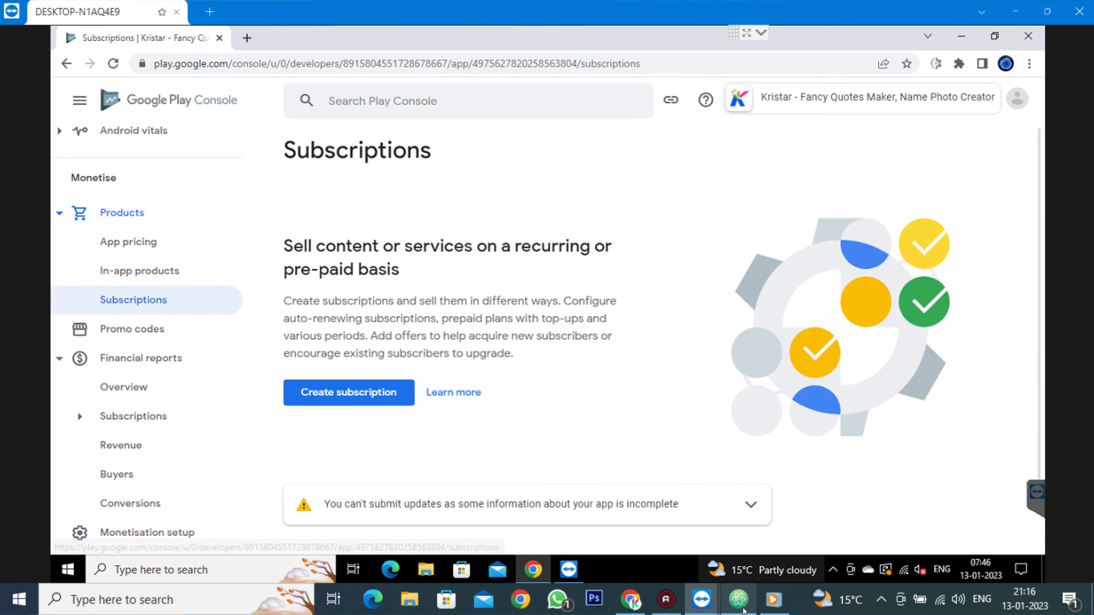
Add the Atom note line 'Click on create subscriptions'
{"action": "left_click", "coordinate": [738, 599]}
{"action": "type", "text": "Cl"}
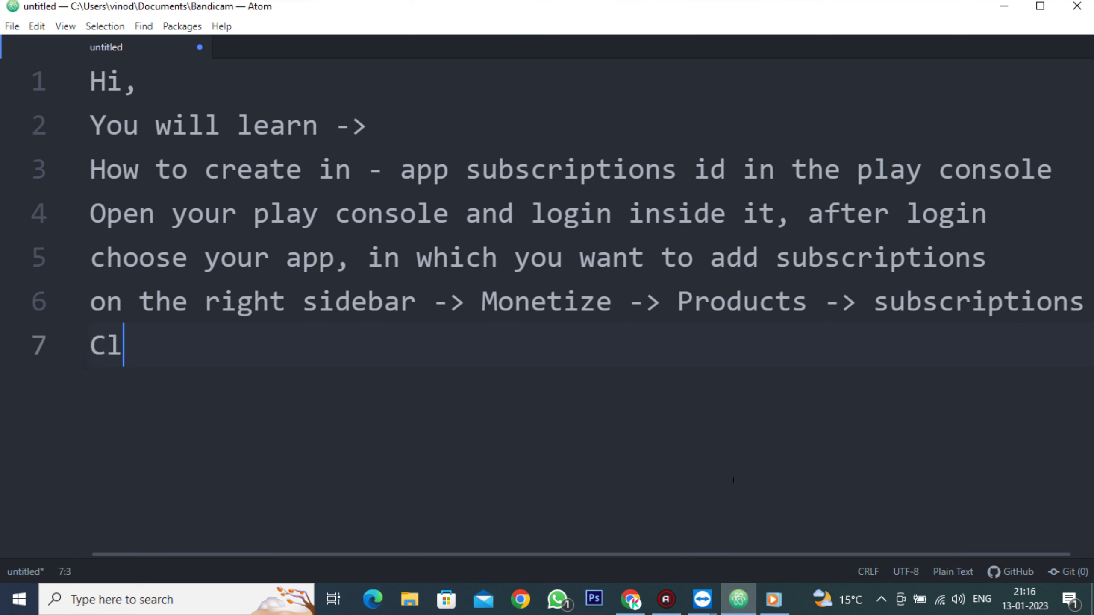
{"action": "type", "text": "ick on cr"}
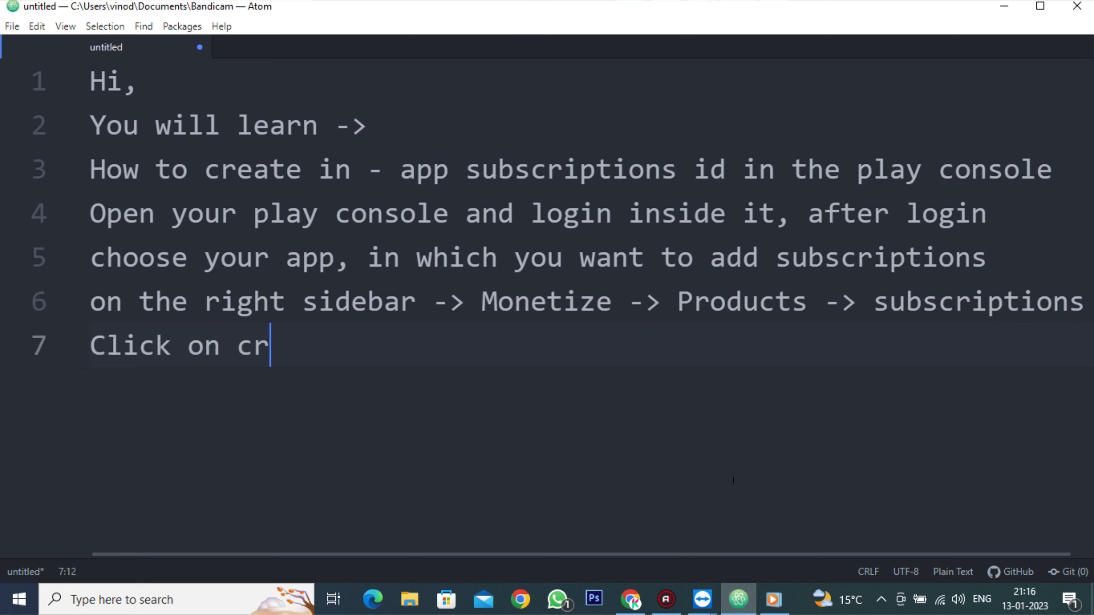
{"action": "type", "text": "eate subscriptions"}
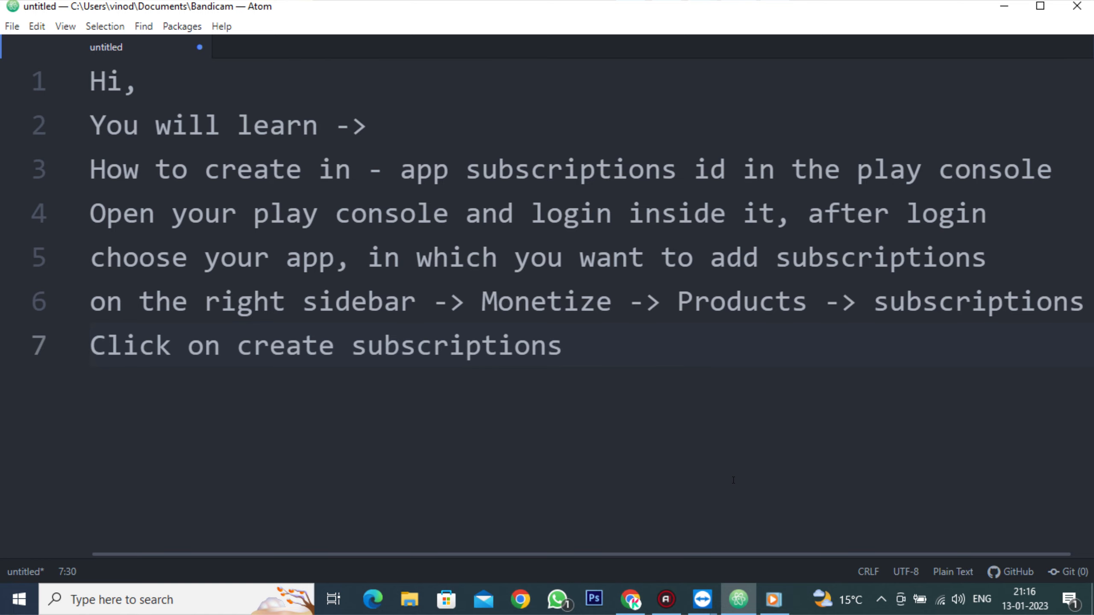
{"action": "left_click", "coordinate": [737, 600]}
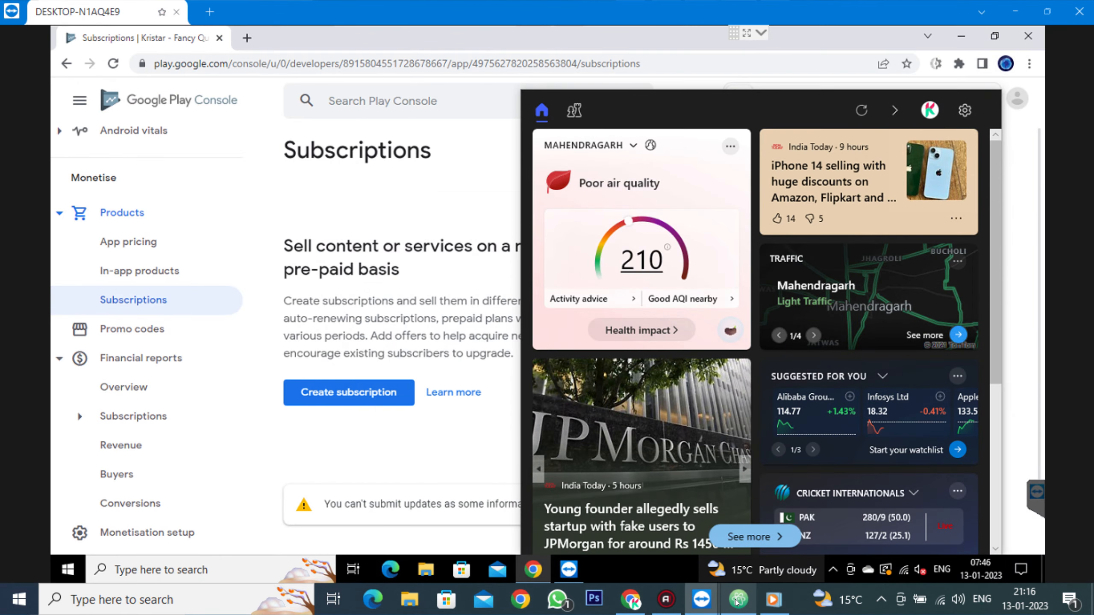
Start a new subscription in Play Console, ready to enter its Product ID
{"action": "left_click", "coordinate": [467, 495]}
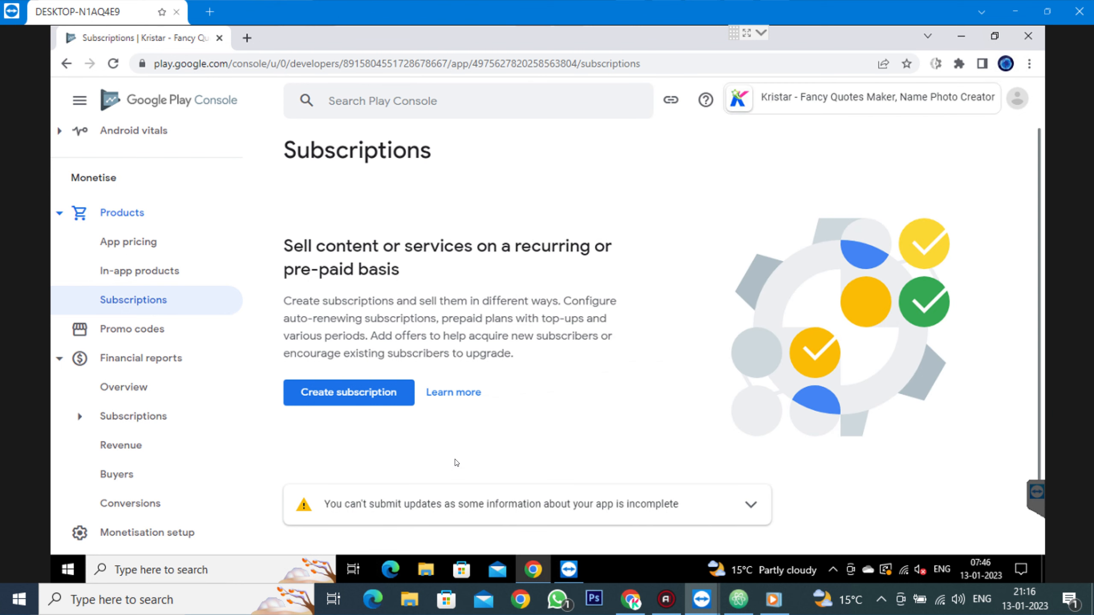
{"action": "left_click", "coordinate": [334, 393]}
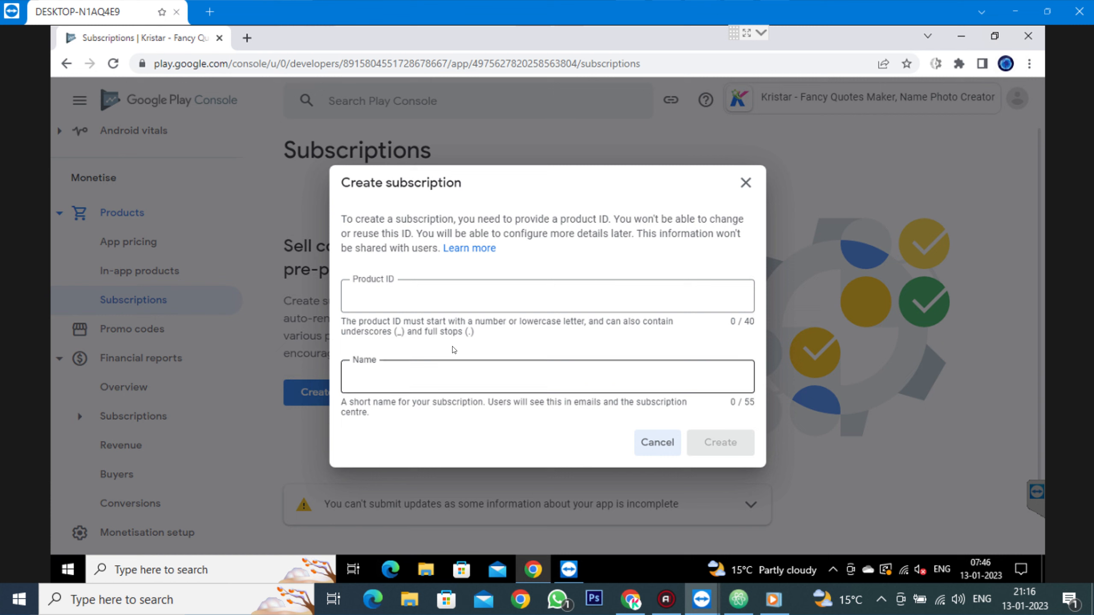
{"action": "left_click", "coordinate": [513, 296]}
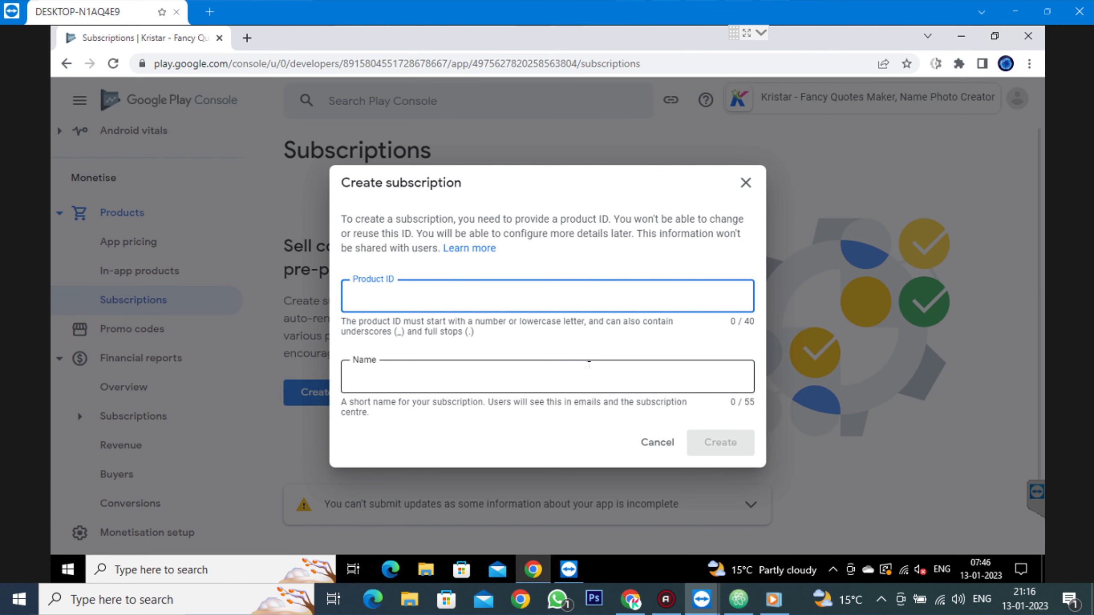
Note 'Enter product id -> it is a unique id to identify your subscriptions, same as your package name'
{"action": "left_click", "coordinate": [754, 605]}
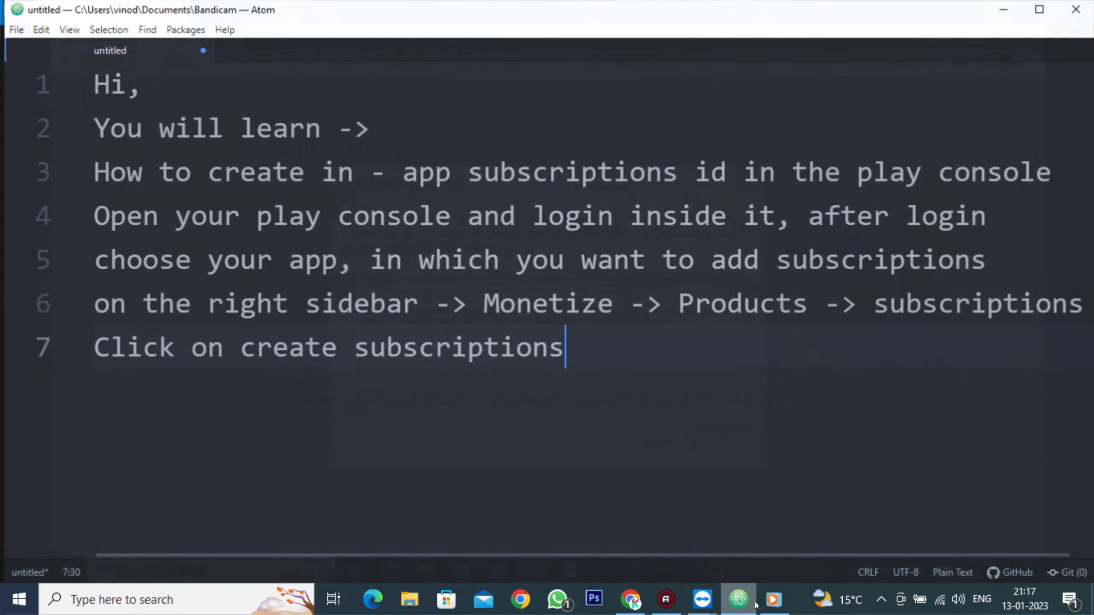
{"action": "key", "text": "Return"}
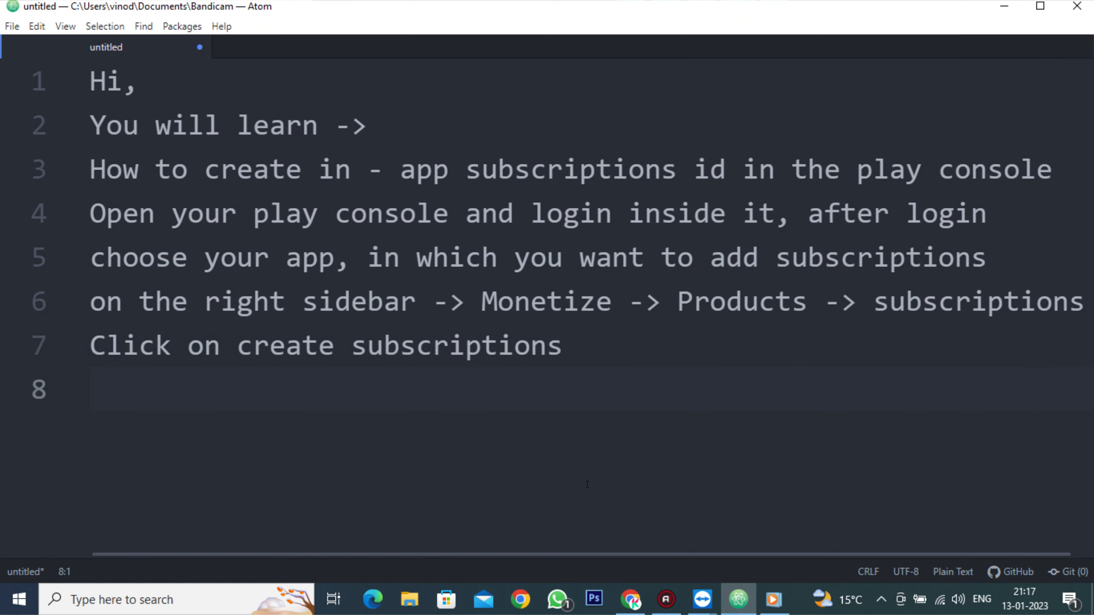
{"action": "type", "text": "Enter product id"}
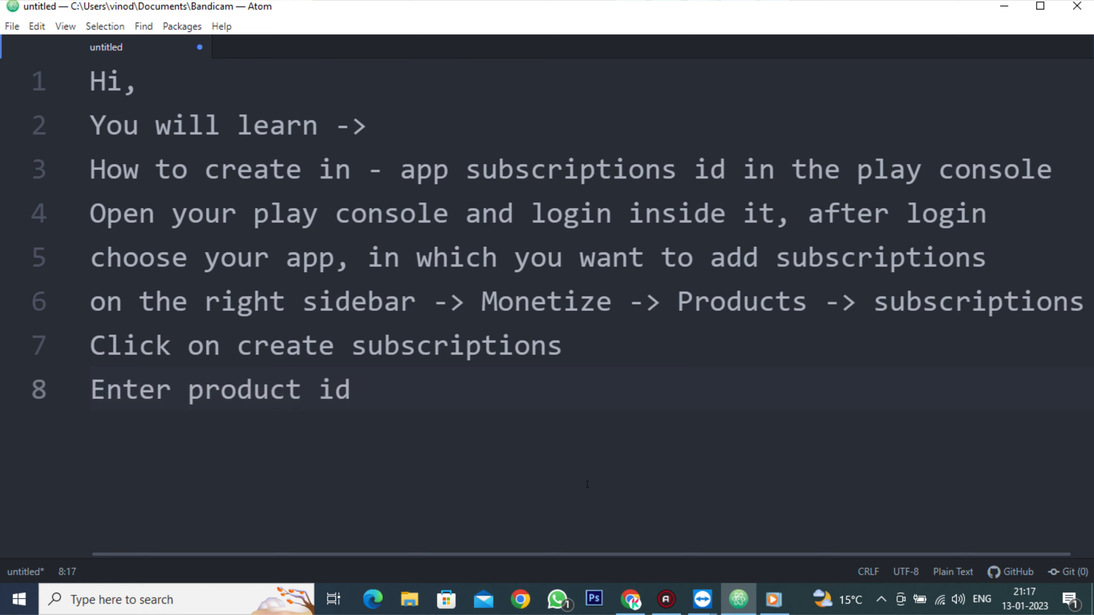
{"action": "type", "text": " -> it i"}
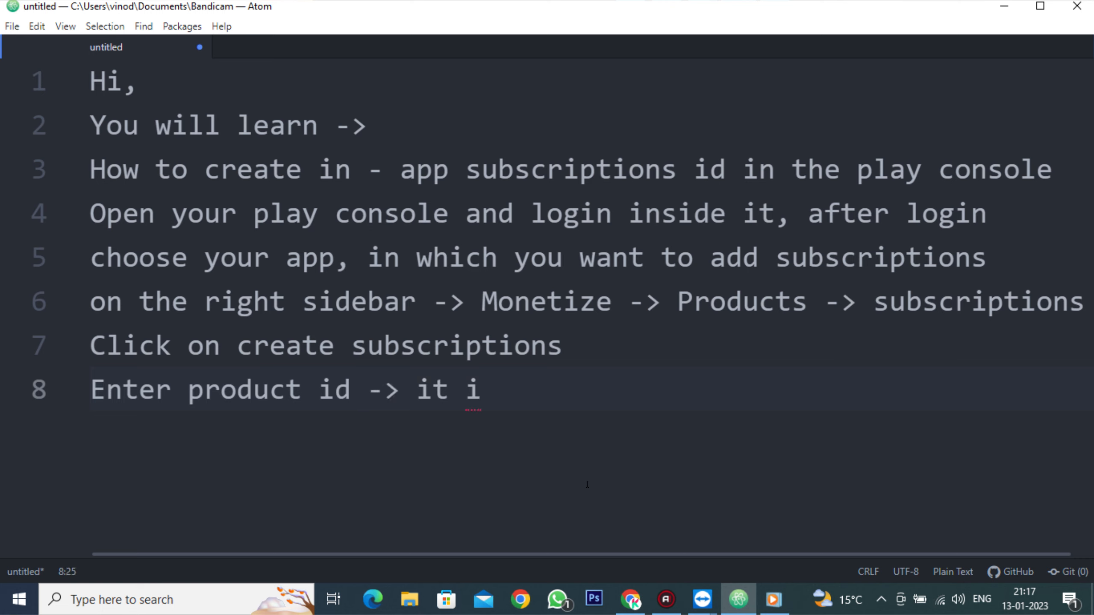
{"action": "type", "text": "s a uniqu"}
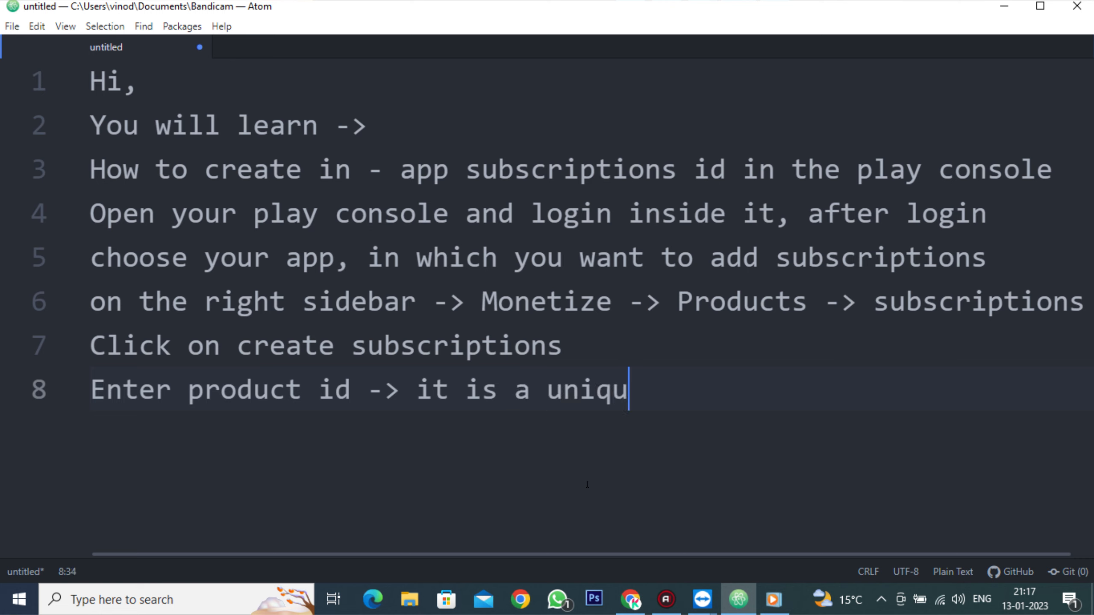
{"action": "type", "text": "e id"}
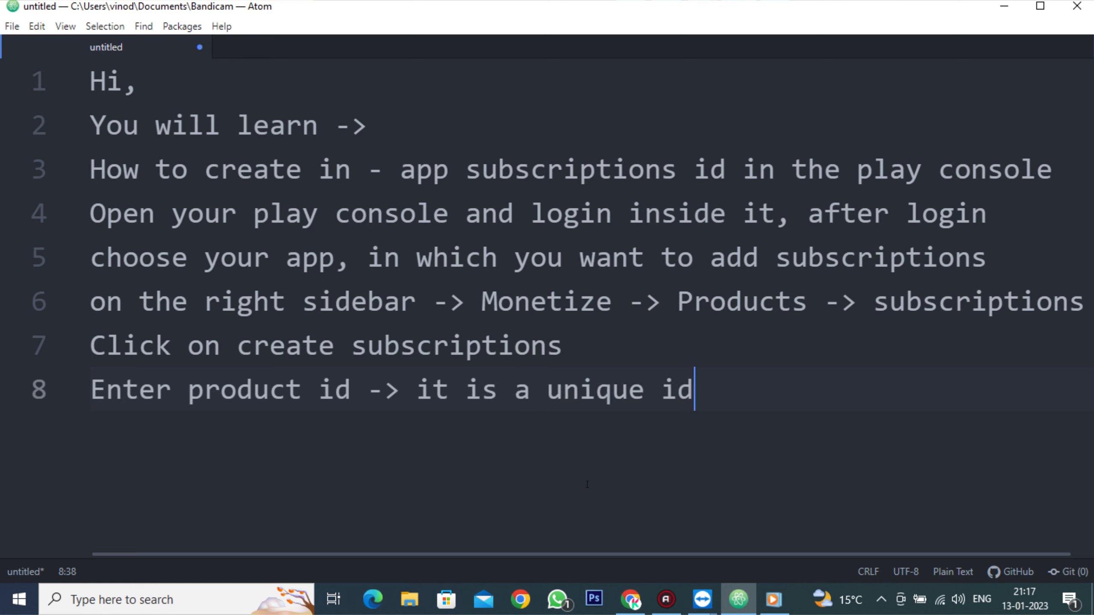
{"action": "type", "text": " to ide"}
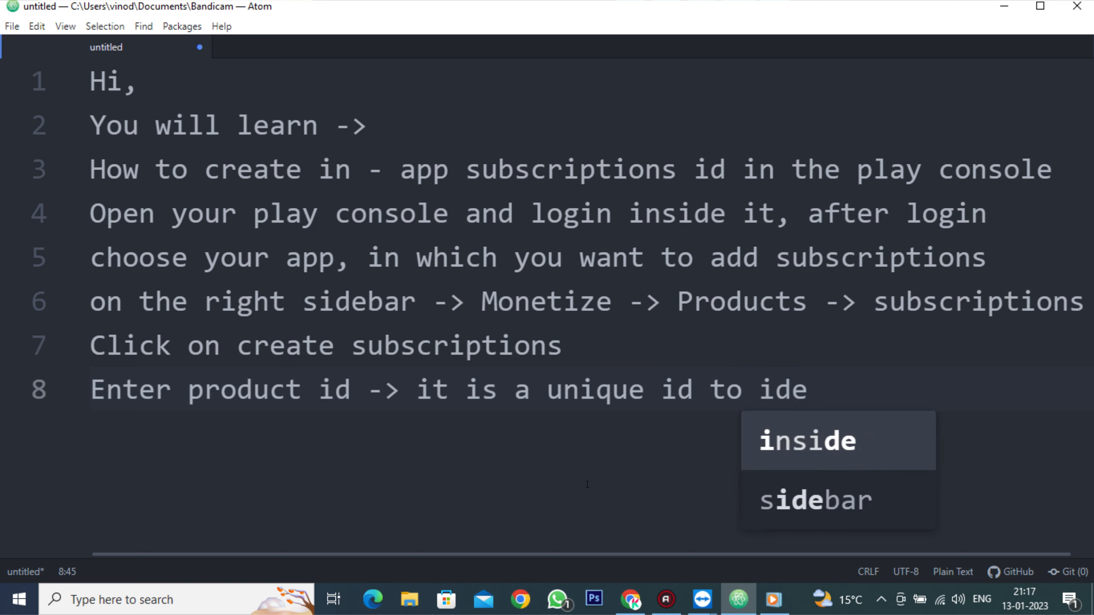
{"action": "type", "text": "ntify your"}
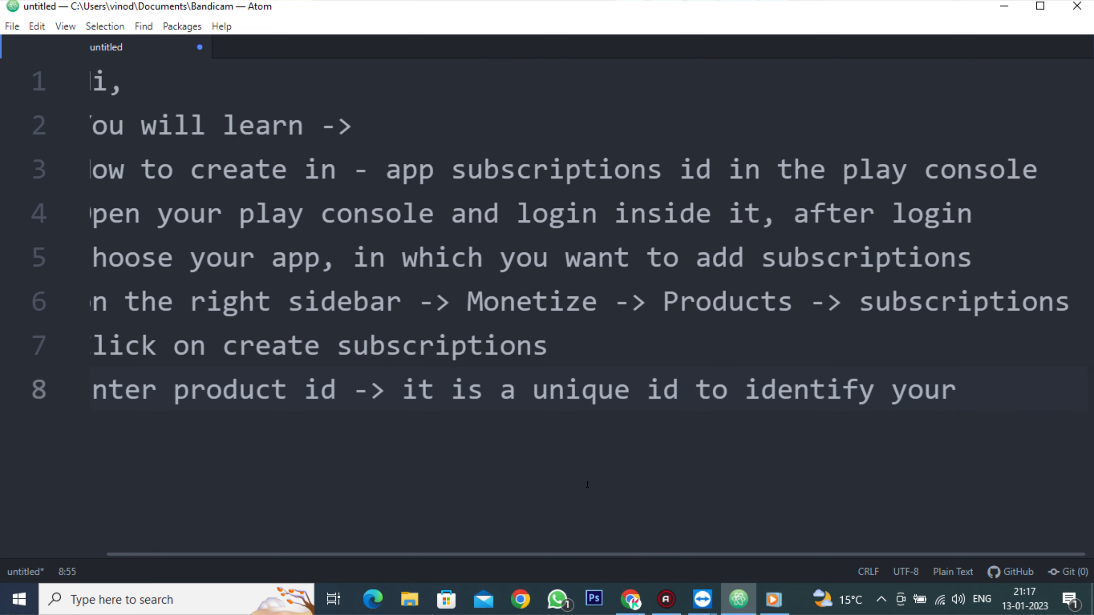
{"action": "key", "text": "Return"}
{"action": "type", "text": "s"}
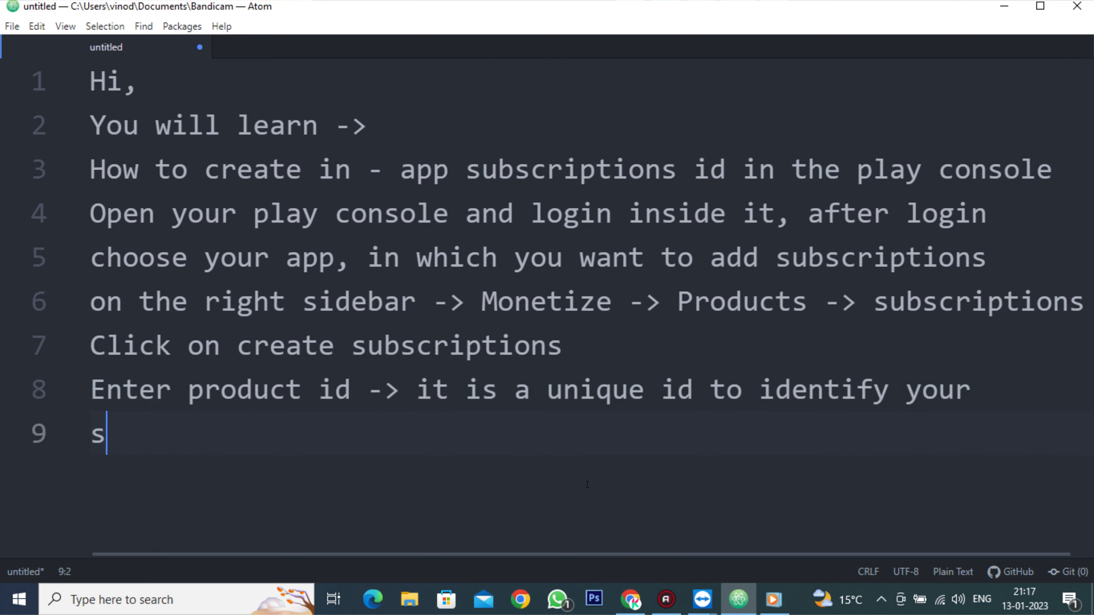
{"action": "type", "text": "ubsc"}
{"action": "key", "text": "Tab"}
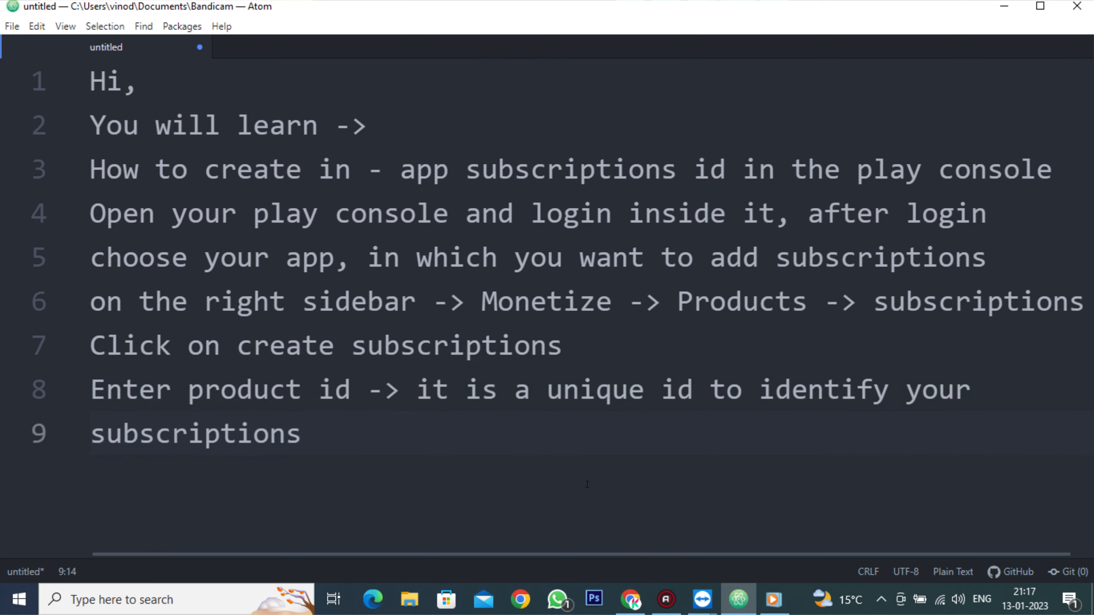
{"action": "type", "text": ", like your "}
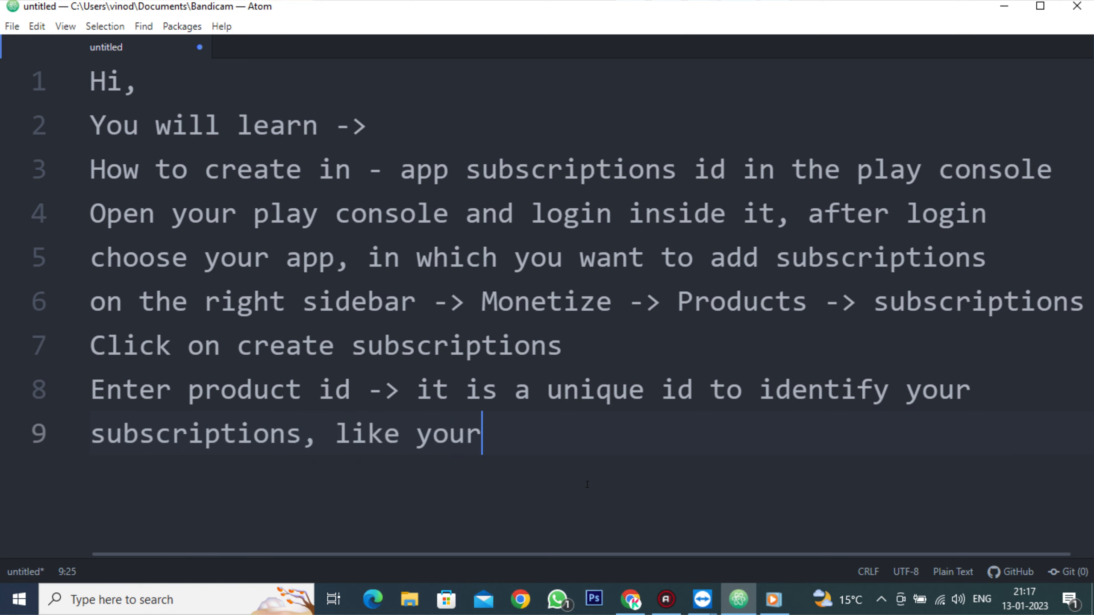
{"action": "type", "text": "package name"}
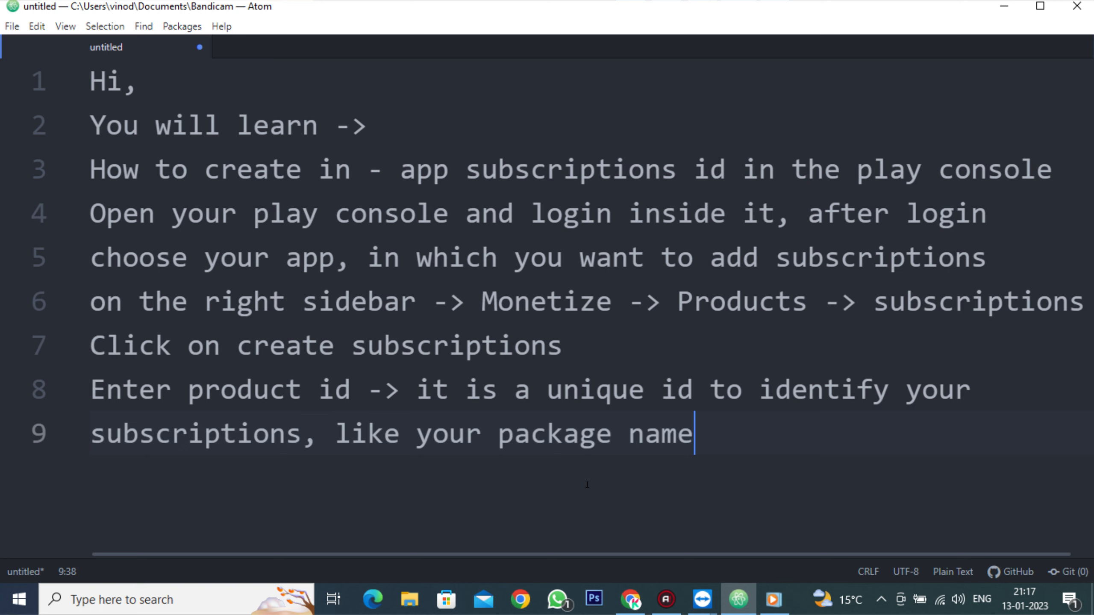
{"action": "left_click", "coordinate": [338, 430]}
{"action": "type", "text": "same as"}
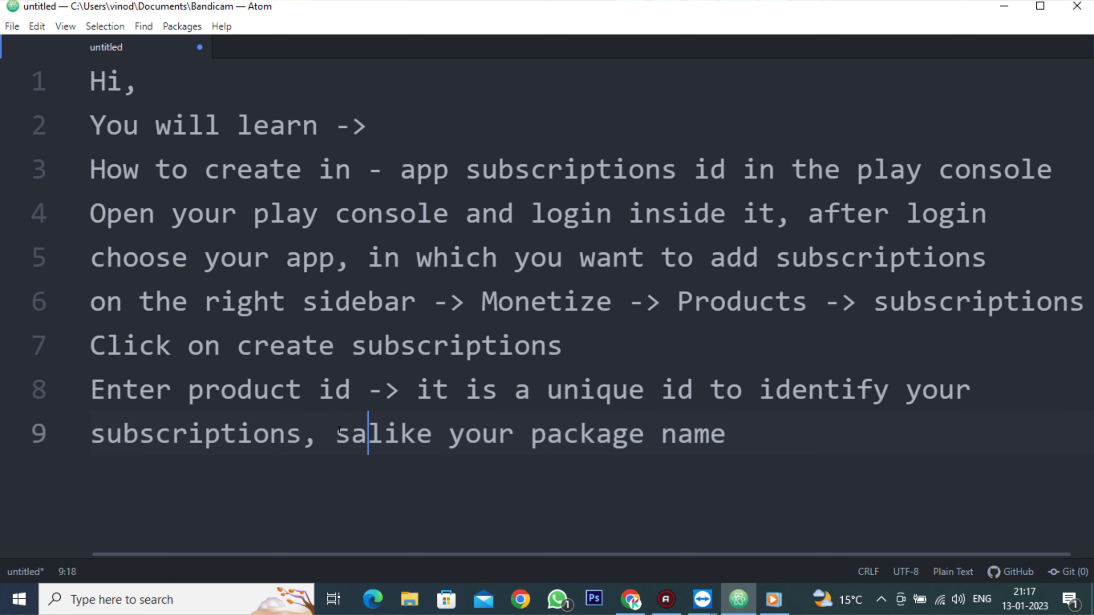
{"action": "key", "text": "End"}
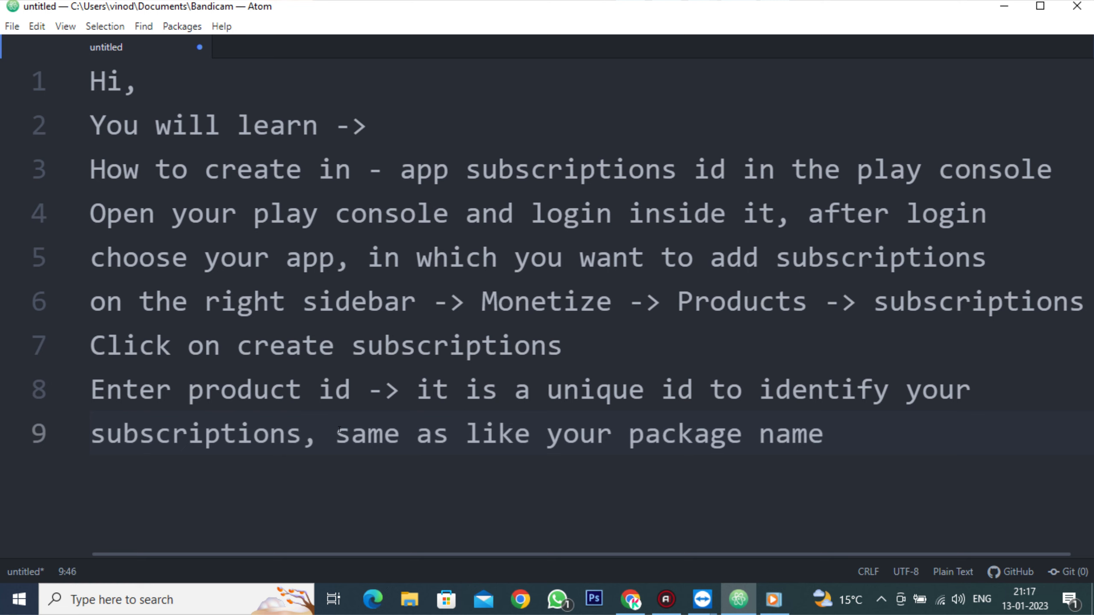
{"action": "key", "text": "Return"}
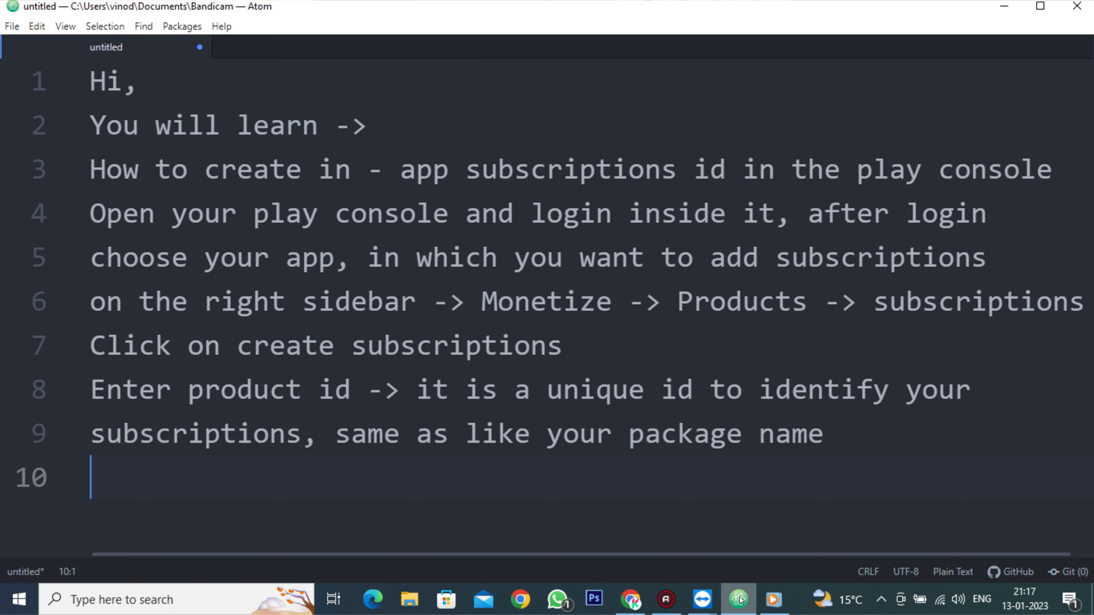
{"action": "left_click", "coordinate": [702, 600]}
Copy product ID kvpn_one, enter the name 'One Month', and create the subscription
{"action": "left_click", "coordinate": [426, 300]}
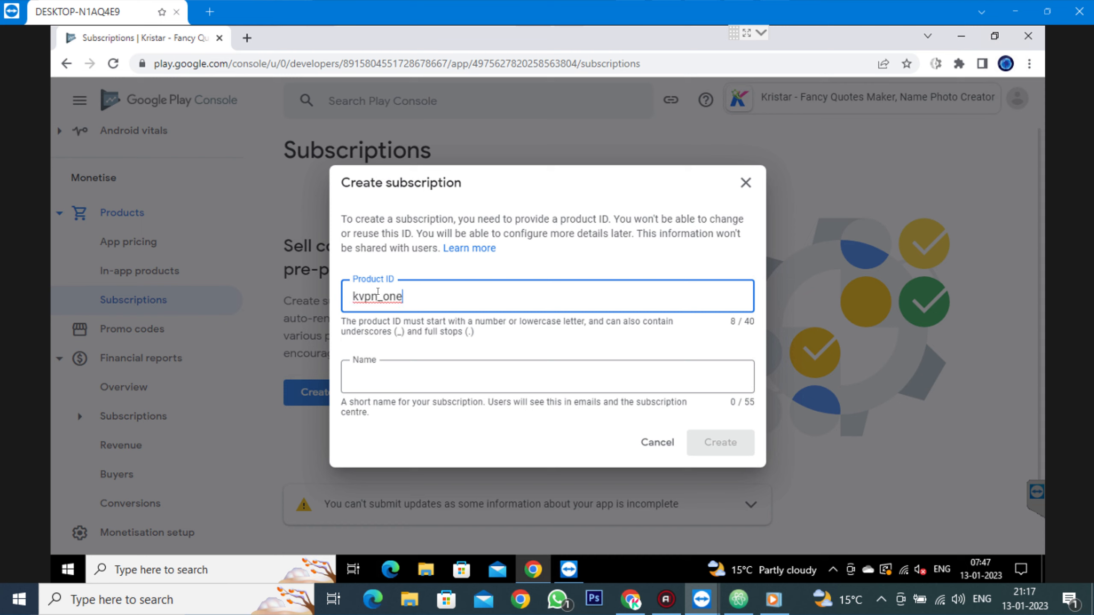
{"action": "double_click", "coordinate": [377, 291]}
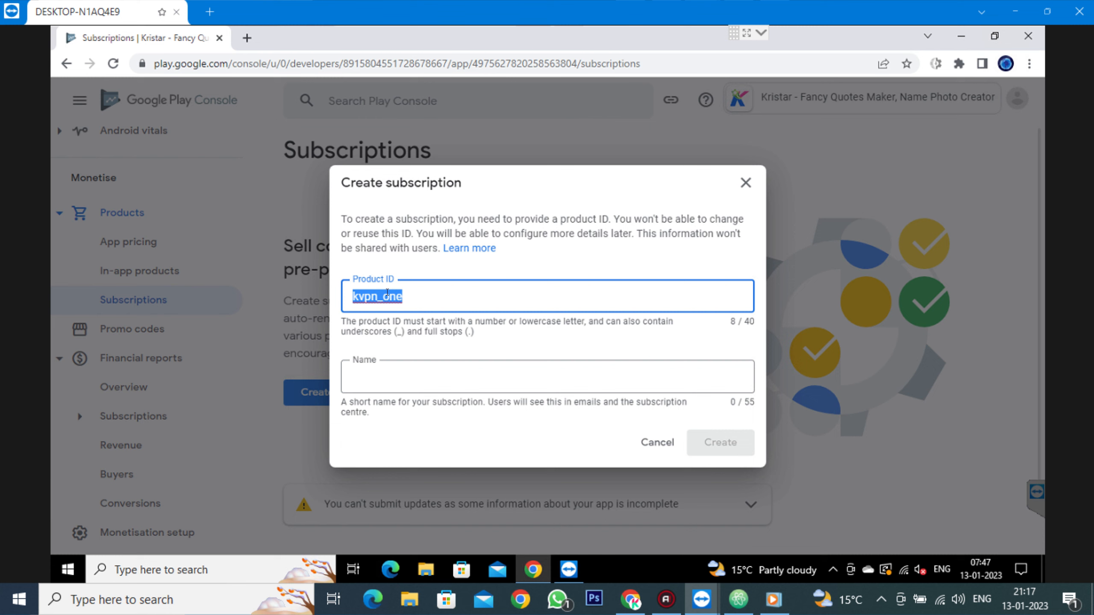
{"action": "right_click", "coordinate": [390, 297]}
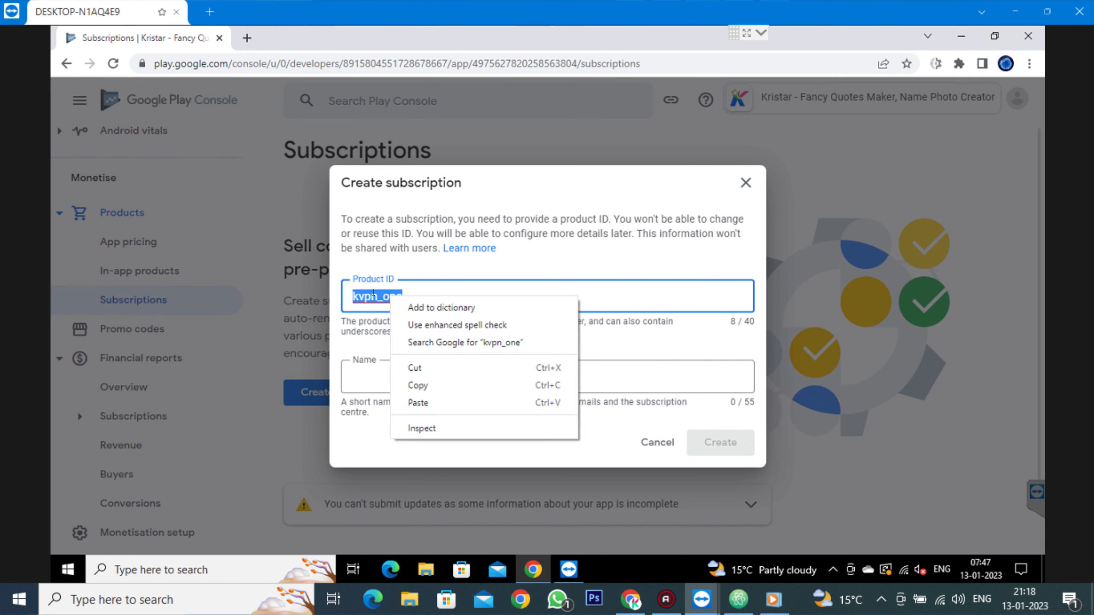
{"action": "left_click", "coordinate": [430, 383]}
{"action": "left_click", "coordinate": [431, 379]}
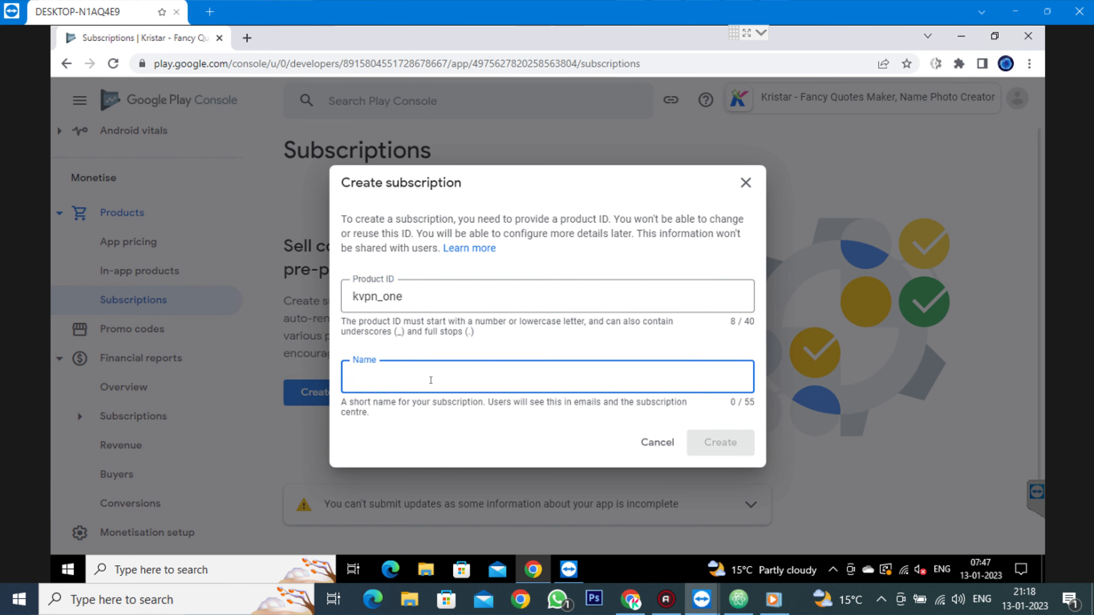
{"action": "type", "text": "0"}
{"action": "type", "text": "ne Month"}
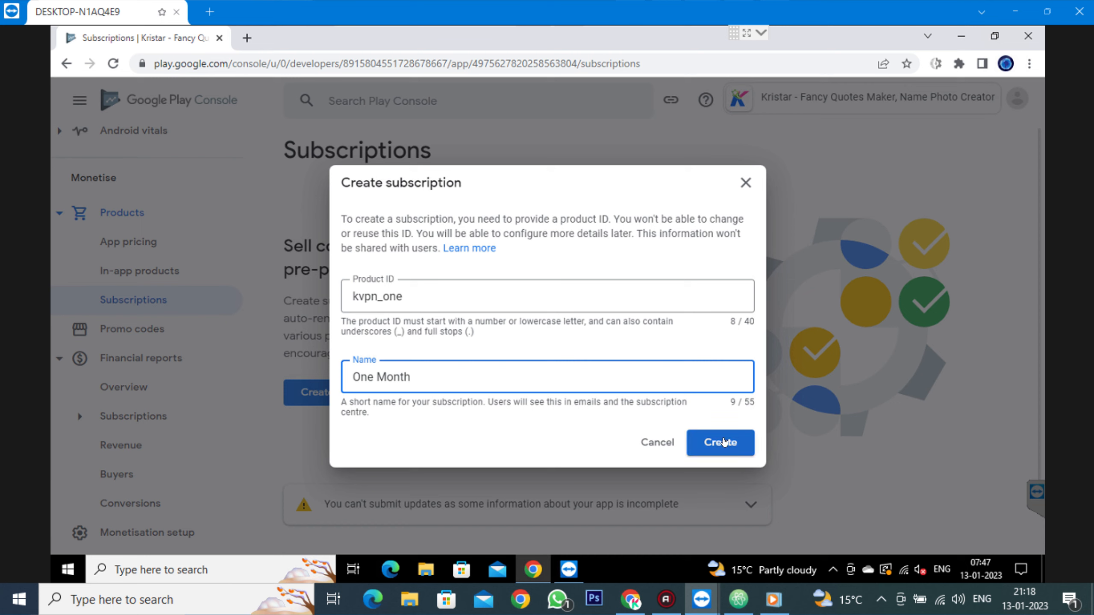
{"action": "left_click", "coordinate": [723, 442]}
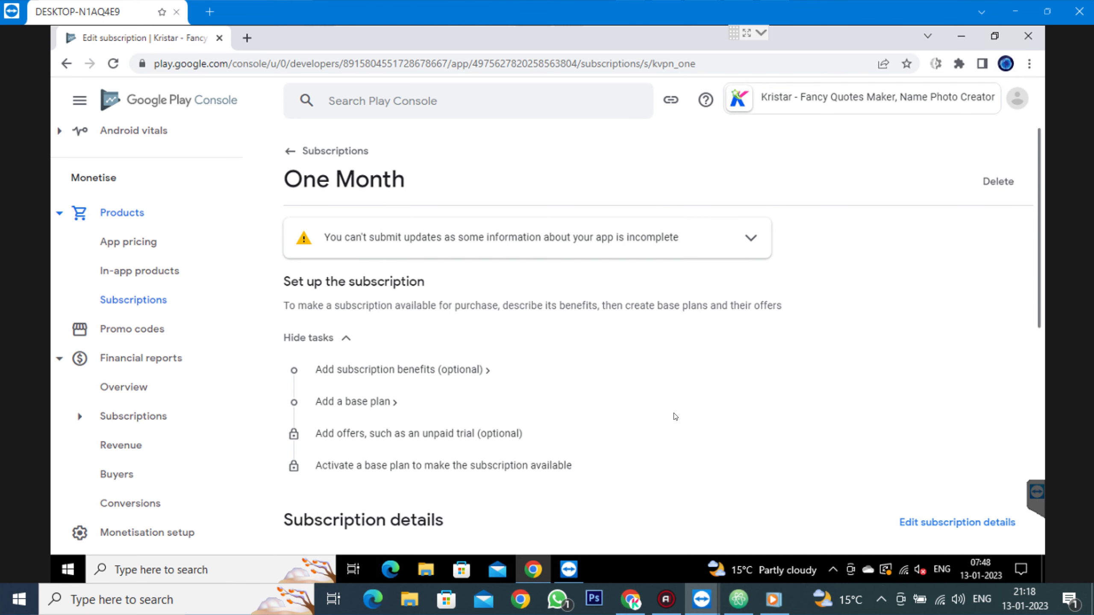
Add benefits 'Remove Ads', 'Premium Server' and '24*7 Support' to the One Month subscription
{"action": "scroll", "coordinate": [588, 384], "scroll_direction": "down", "scroll_amount": 2}
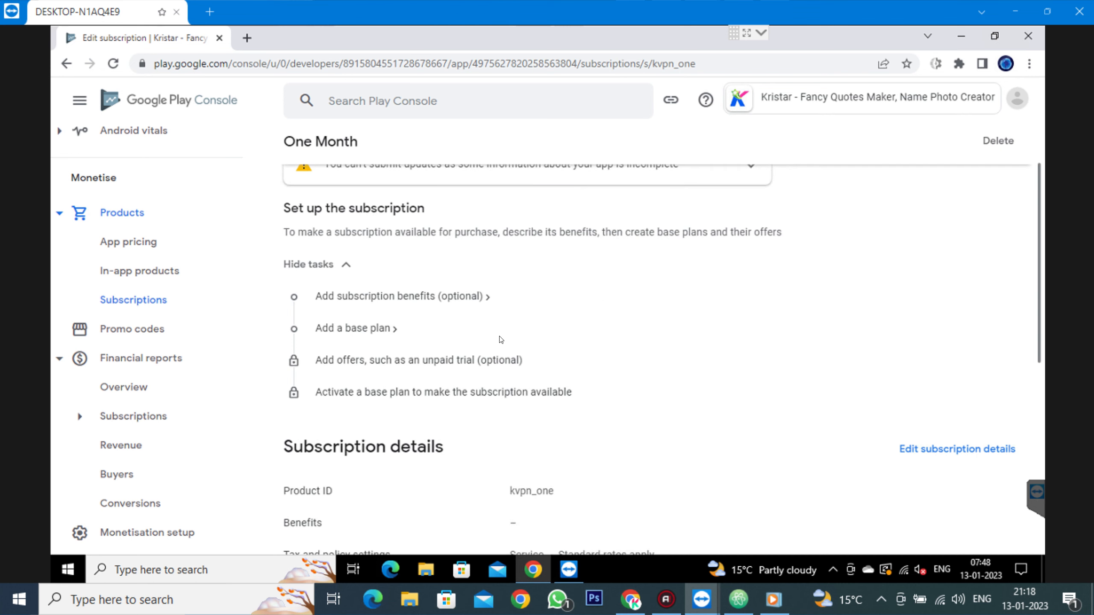
{"action": "left_click", "coordinate": [377, 297]}
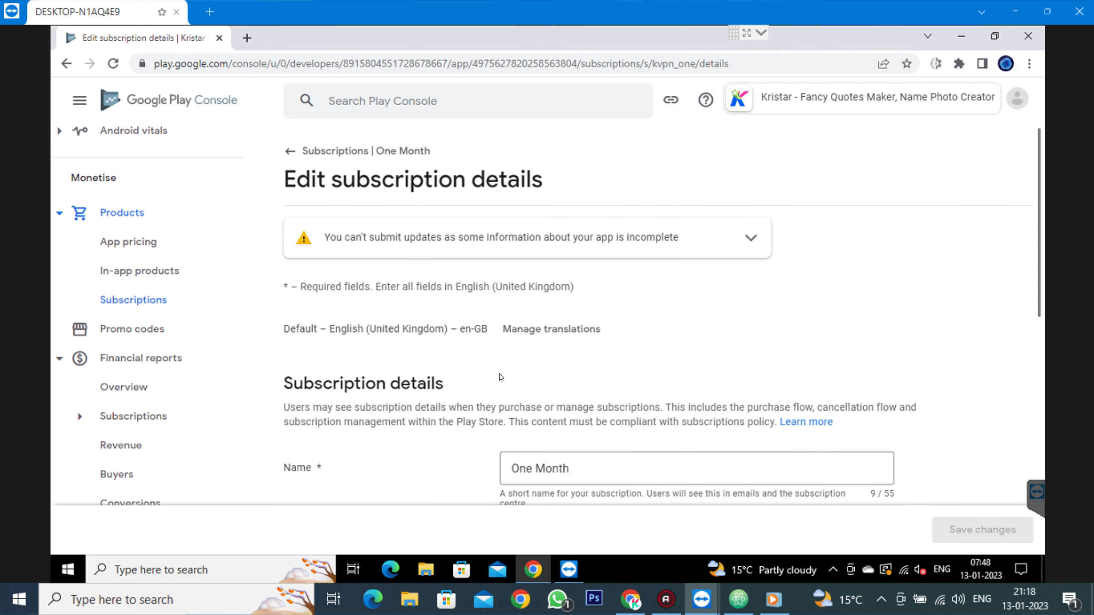
{"action": "scroll", "coordinate": [501, 378], "scroll_direction": "down", "scroll_amount": 5}
{"action": "left_click", "coordinate": [550, 313]}
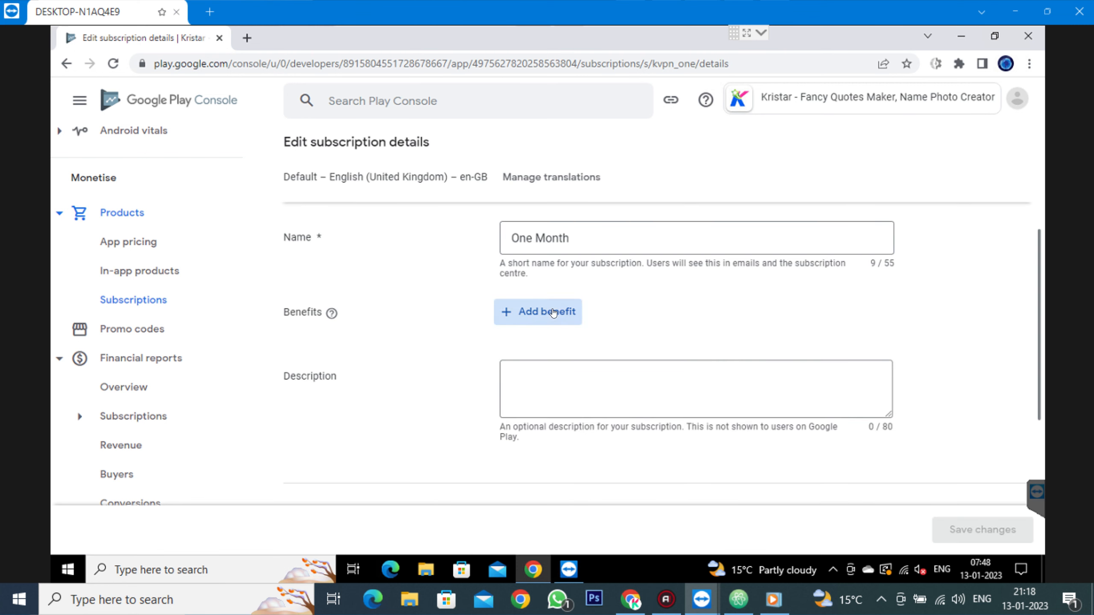
{"action": "type", "text": "Re"}
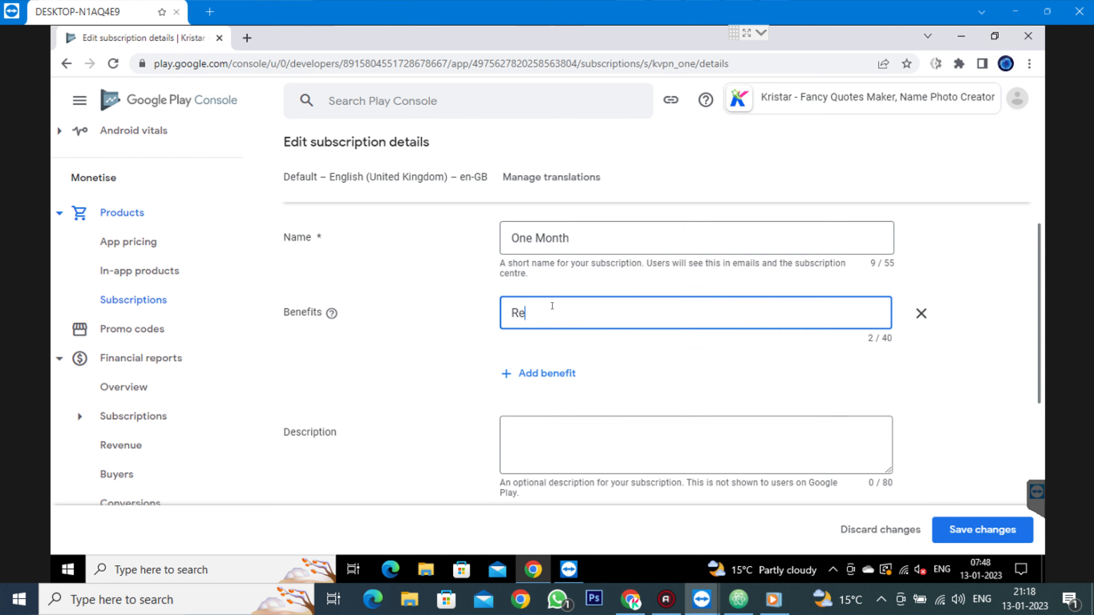
{"action": "type", "text": "move Ads"}
{"action": "left_click", "coordinate": [559, 373]}
{"action": "type", "text": "Premium Server"}
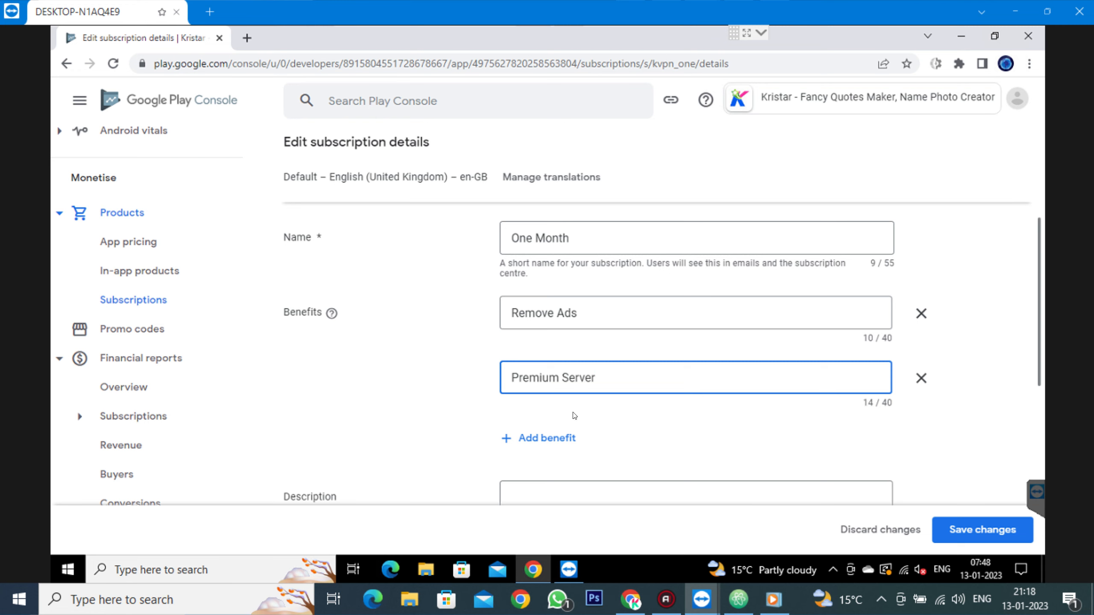
{"action": "left_click", "coordinate": [564, 437]}
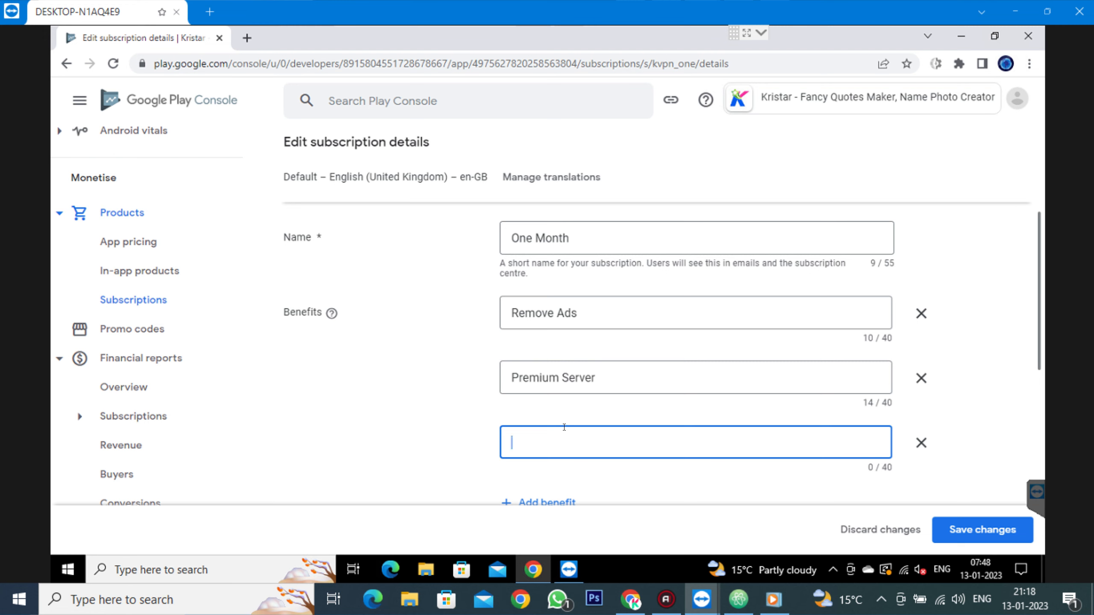
{"action": "type", "text": "24*7 Support"}
{"action": "scroll", "coordinate": [511, 416], "scroll_direction": "down", "scroll_amount": 4}
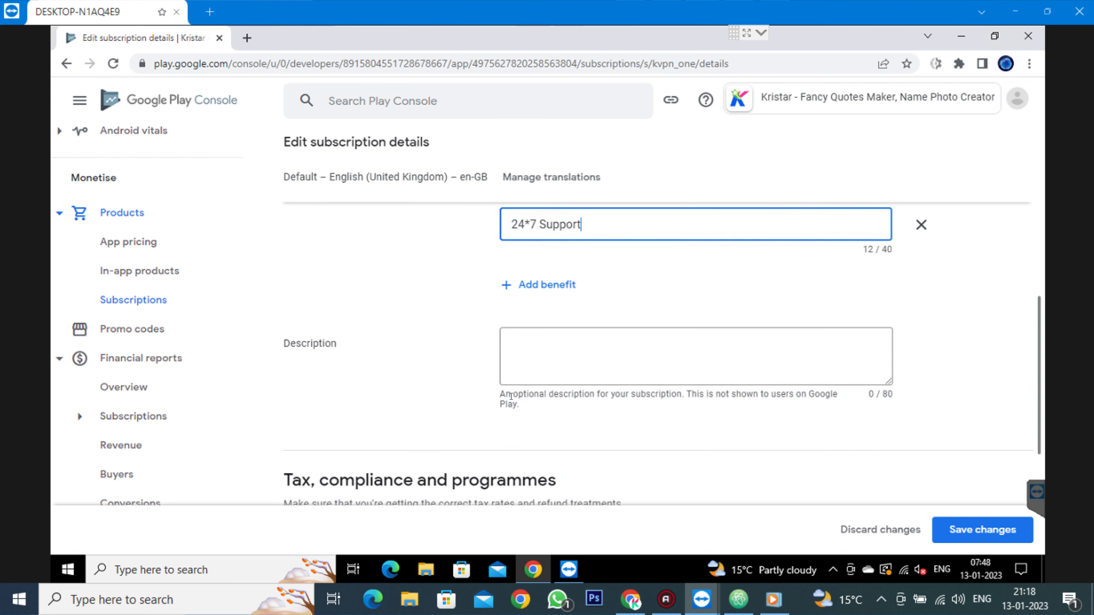
Enter the description 'Buy monthly subscription pack to get vip or premium access in our app'
{"action": "left_click", "coordinate": [498, 396]}
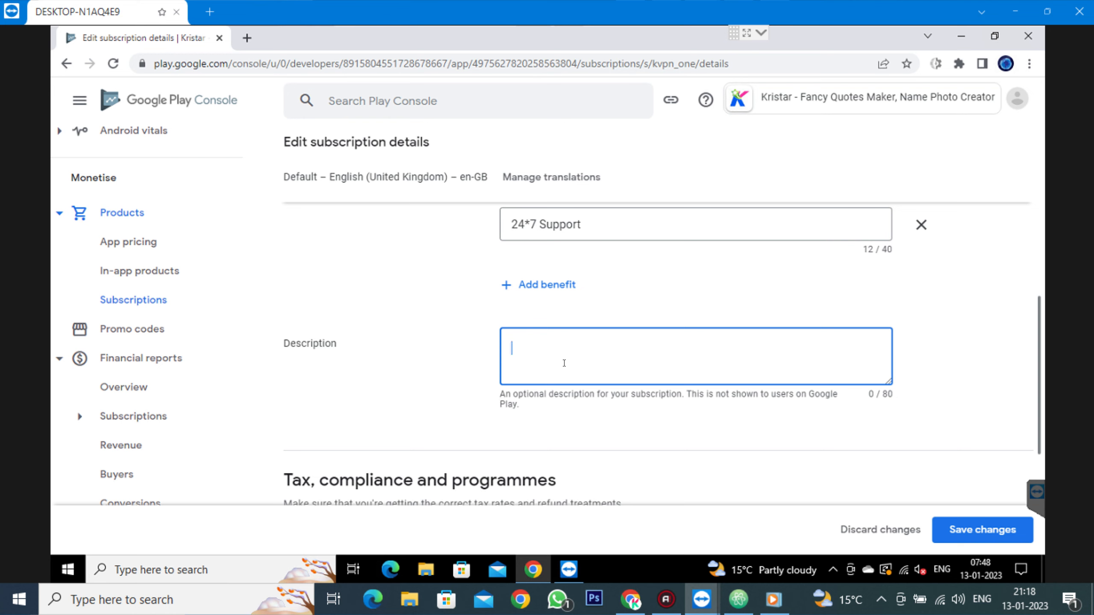
{"action": "type", "text": "Buy monthly s"}
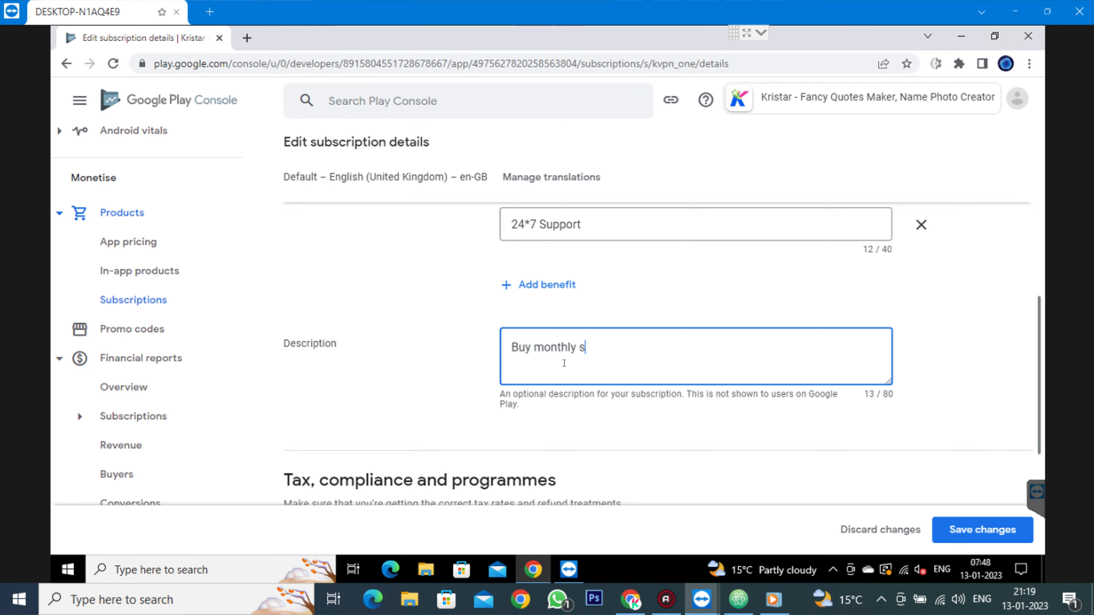
{"action": "type", "text": "ubscription pack to ge"}
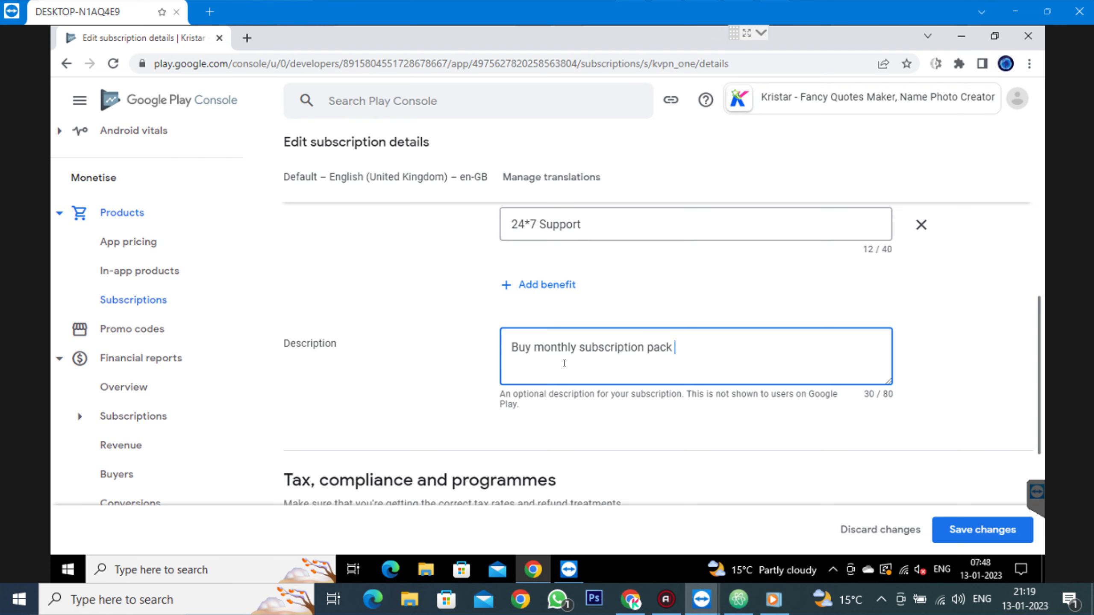
{"action": "type", "text": "t vip or premium "}
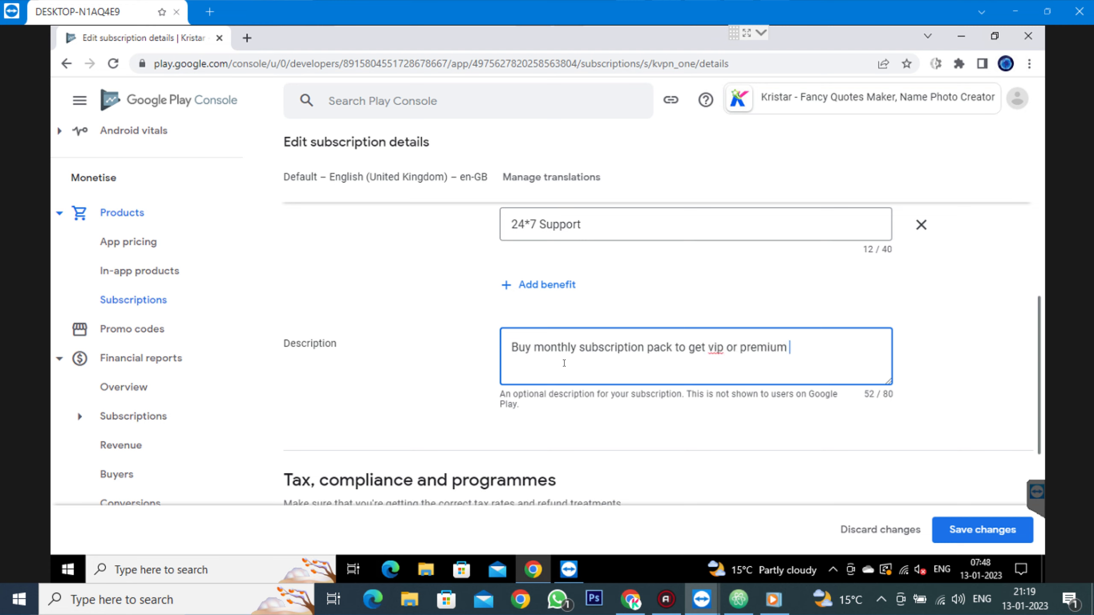
{"action": "type", "text": "access in our app."}
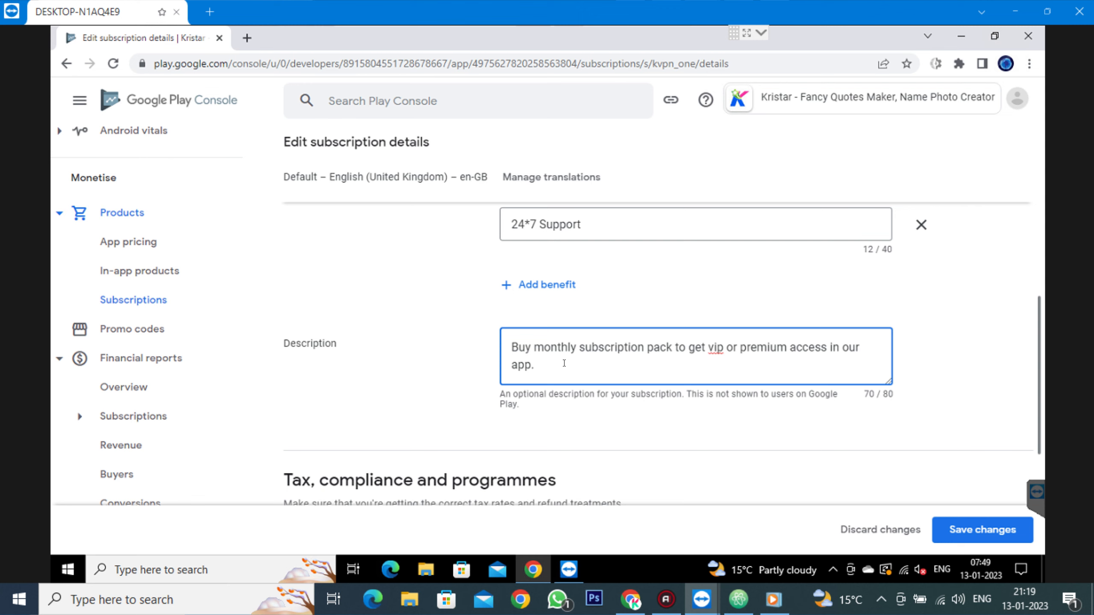
{"action": "scroll", "coordinate": [600, 420], "scroll_direction": "down", "scroll_amount": 3}
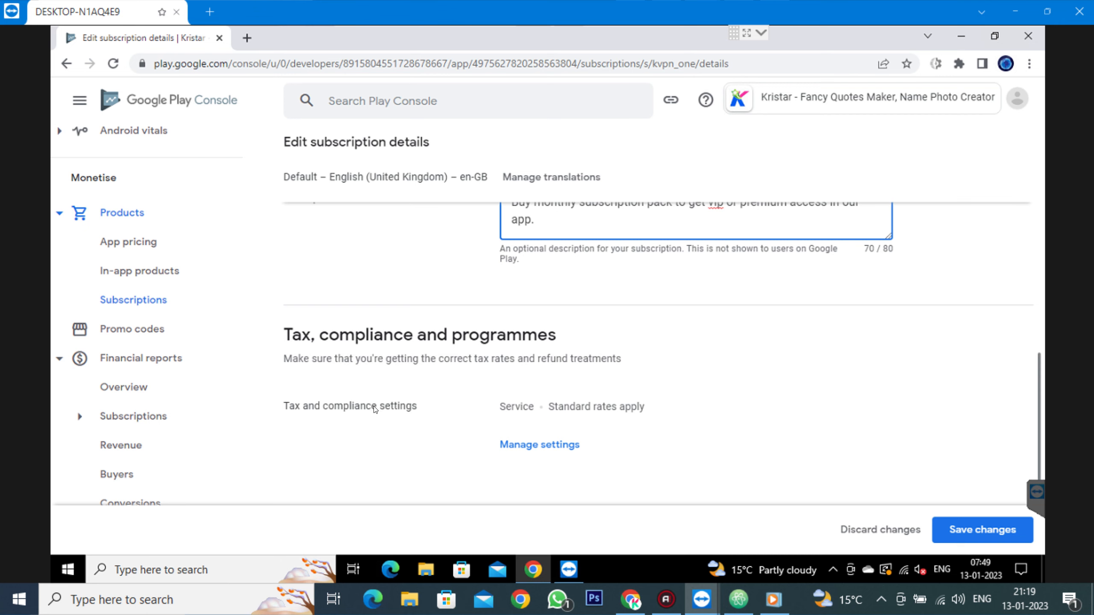
Review the Service tax classification, save the changes, and go back to the One Month page
{"action": "left_click", "coordinate": [562, 445]}
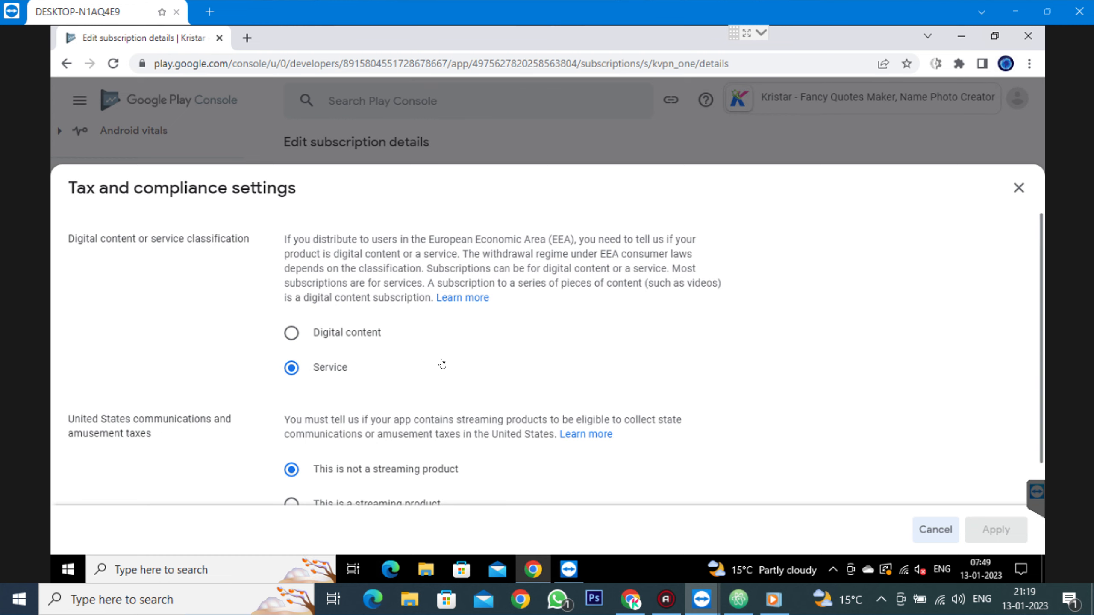
{"action": "scroll", "coordinate": [442, 363], "scroll_direction": "down", "scroll_amount": 1}
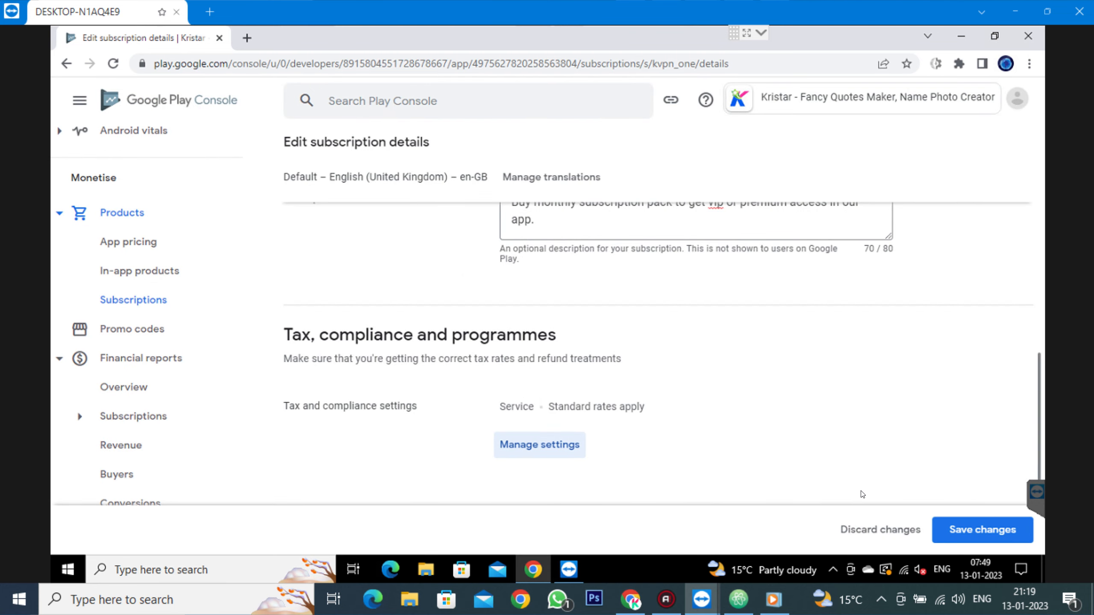
{"action": "left_click", "coordinate": [938, 533]}
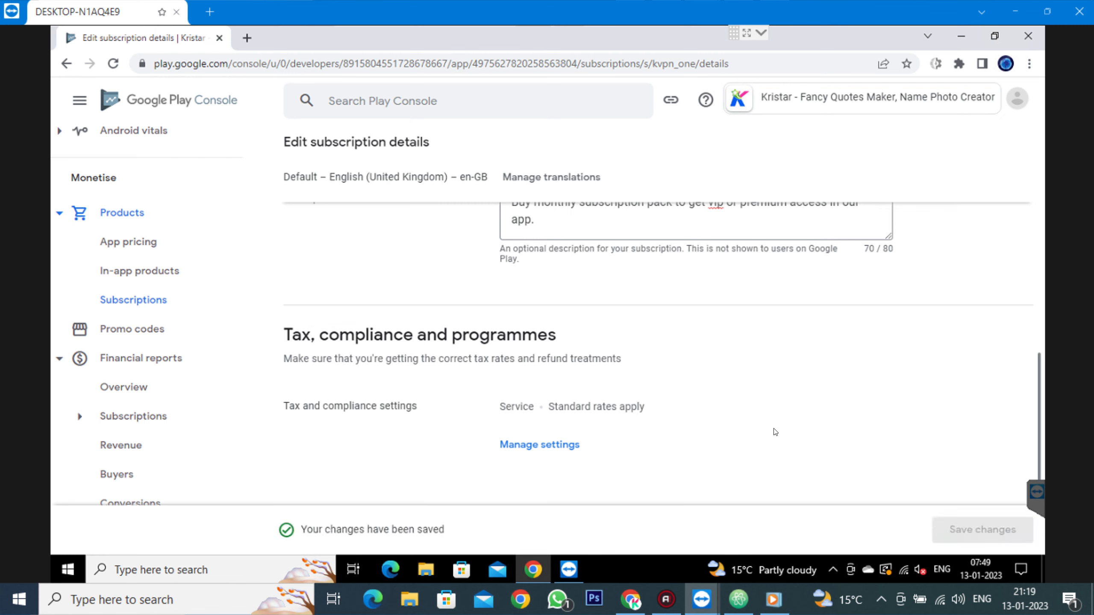
{"action": "scroll", "coordinate": [775, 432], "scroll_direction": "down", "scroll_amount": 2}
{"action": "scroll", "coordinate": [774, 432], "scroll_direction": "up", "scroll_amount": 8}
{"action": "scroll", "coordinate": [773, 429], "scroll_direction": "up", "scroll_amount": 5}
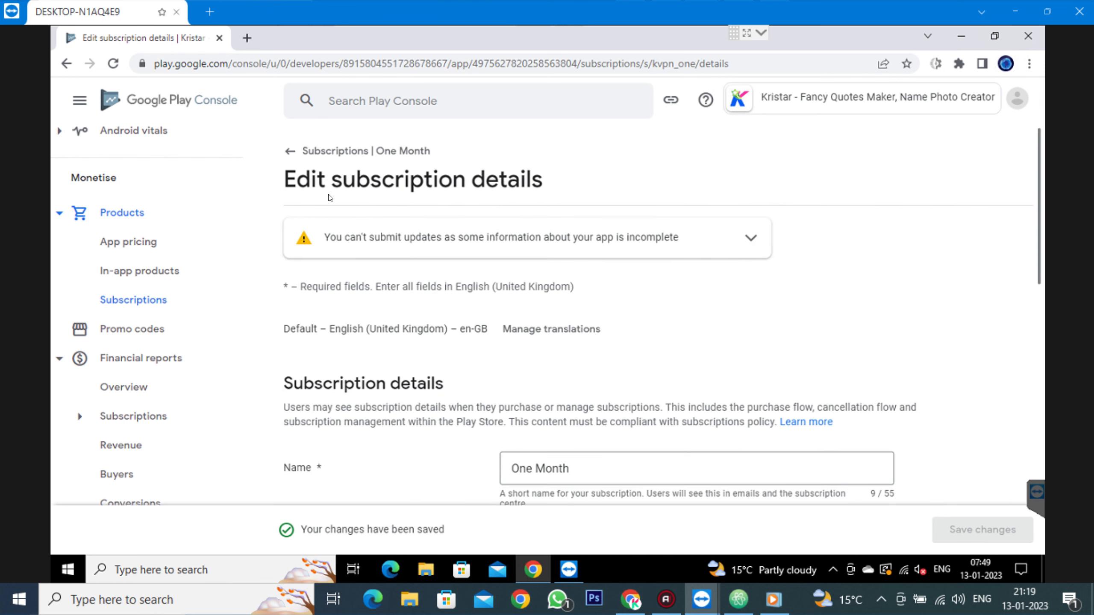
{"action": "left_click", "coordinate": [292, 152]}
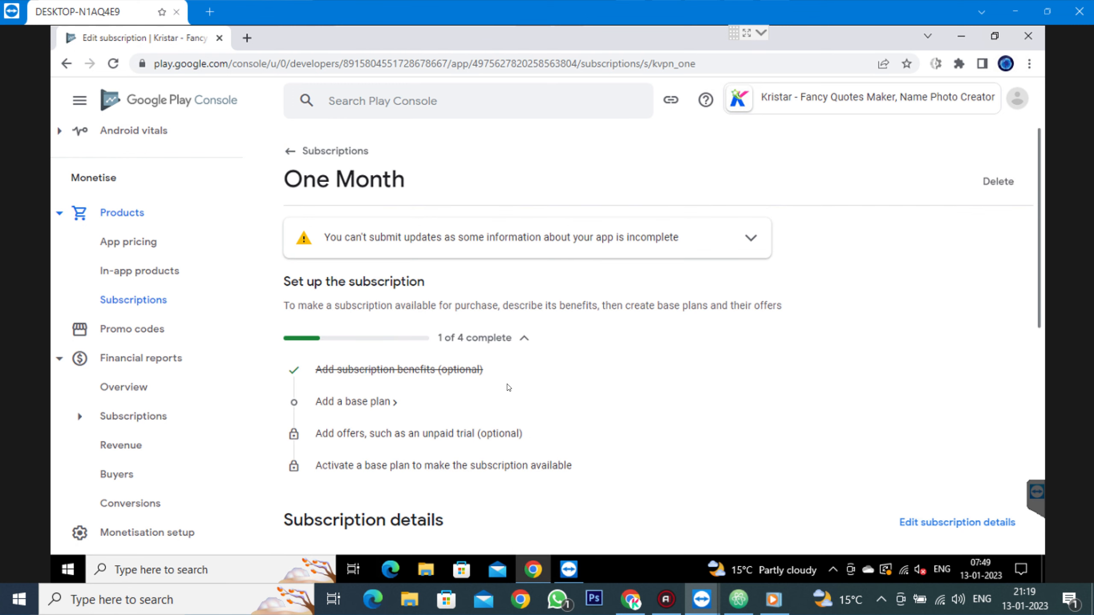
Start a new base plan for One Month and put the cursor in the empty Base plan ID field
{"action": "left_click", "coordinate": [348, 403]}
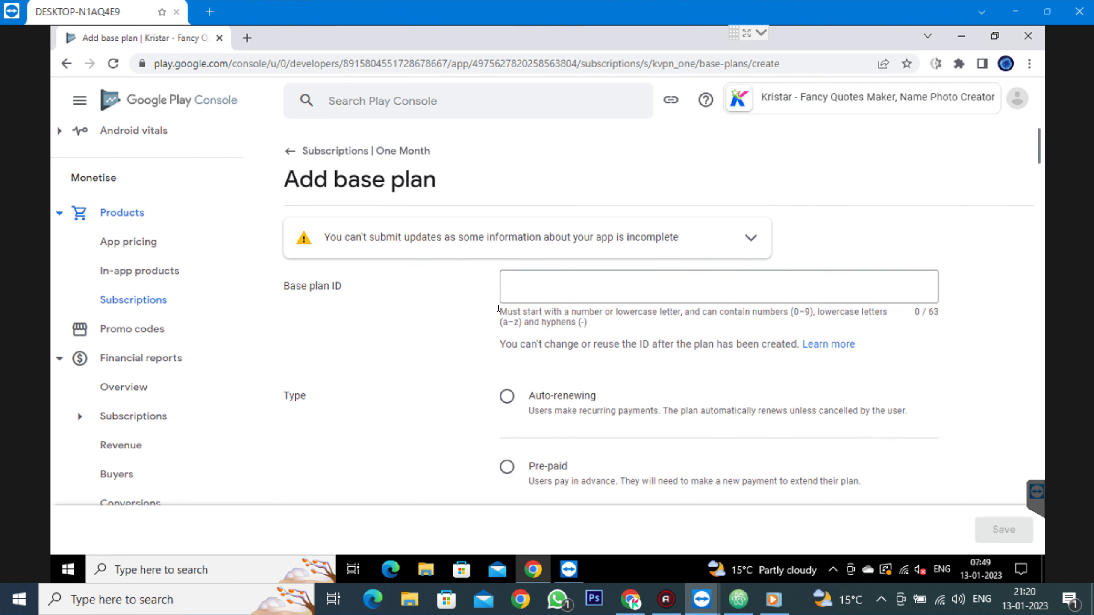
{"action": "left_click_drag", "start_coordinate": [498, 311], "coordinate": [633, 325]}
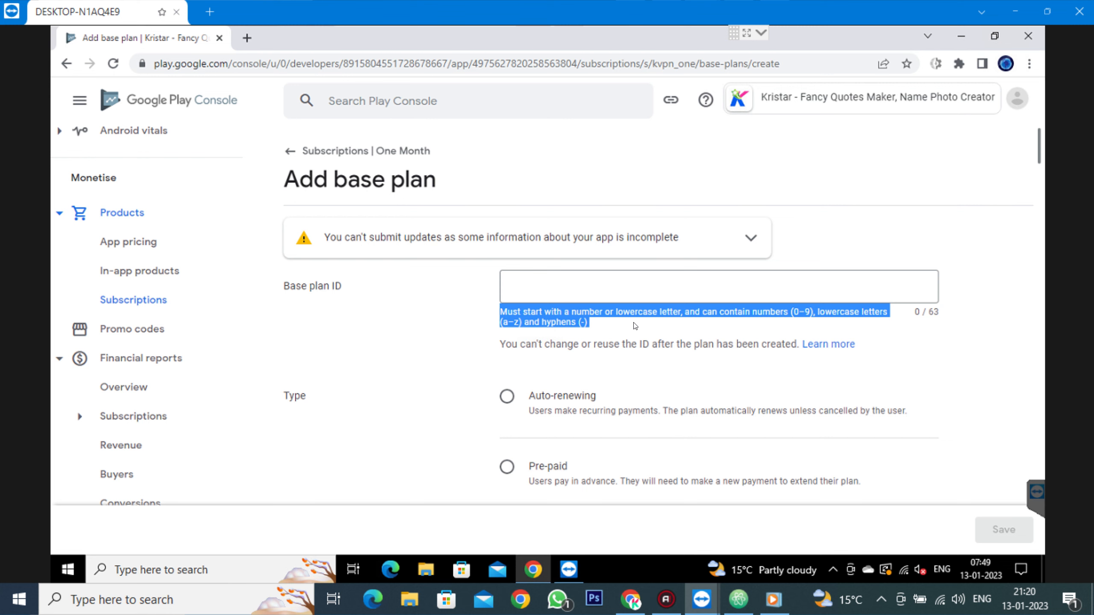
{"action": "left_click_drag", "start_coordinate": [499, 341], "coordinate": [711, 340]}
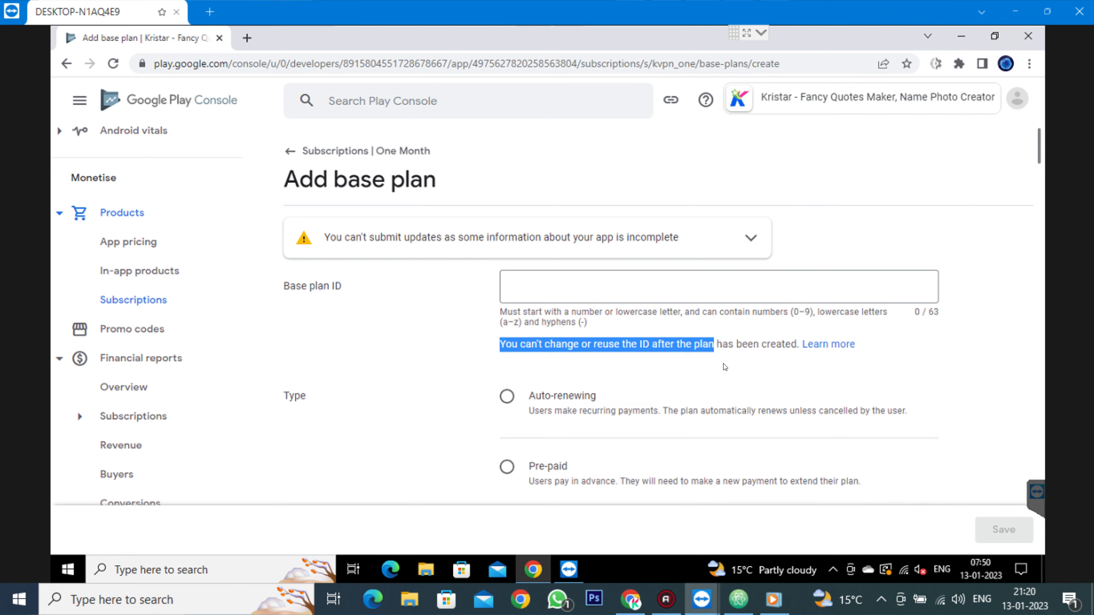
{"action": "left_click", "coordinate": [703, 343]}
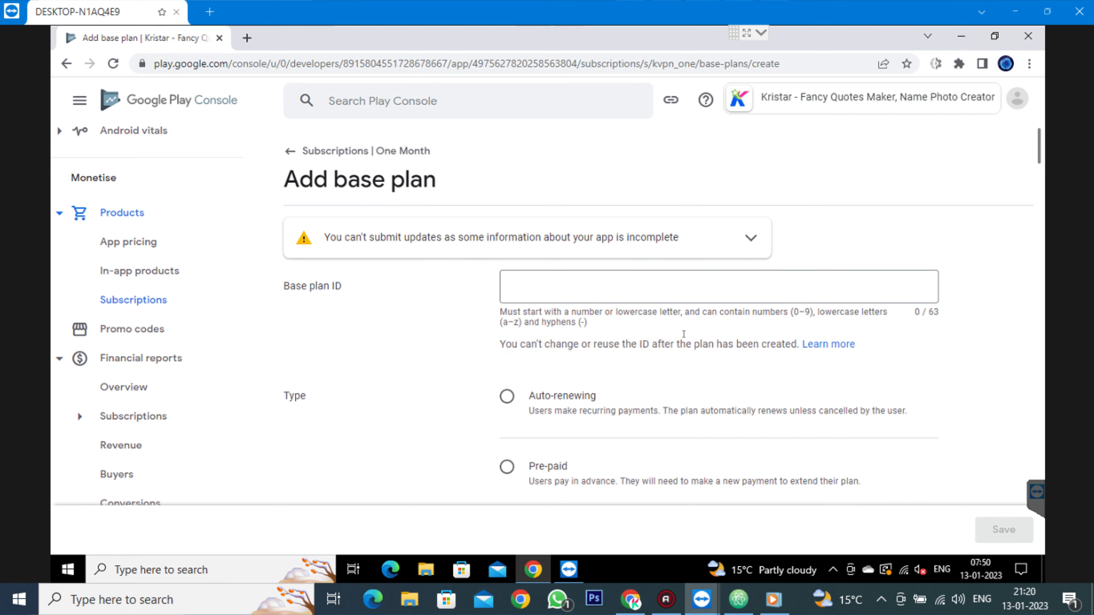
{"action": "left_click", "coordinate": [619, 290]}
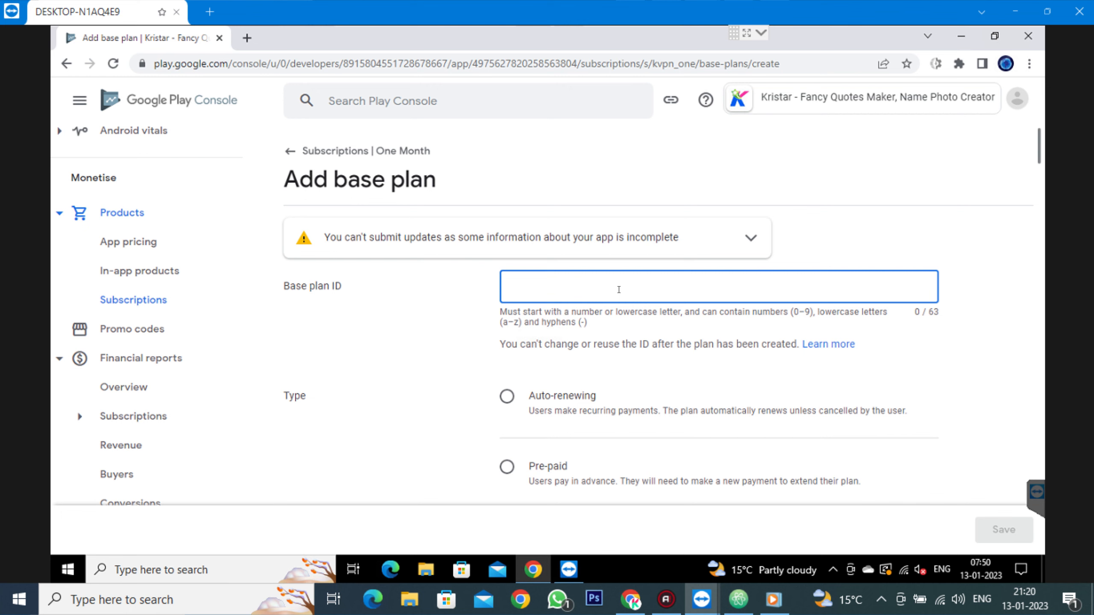
Enter base plan ID kvpn_one_month, make it Auto-renewing, and keep Monthly billing
{"action": "type", "text": "kvpn_one_month"}
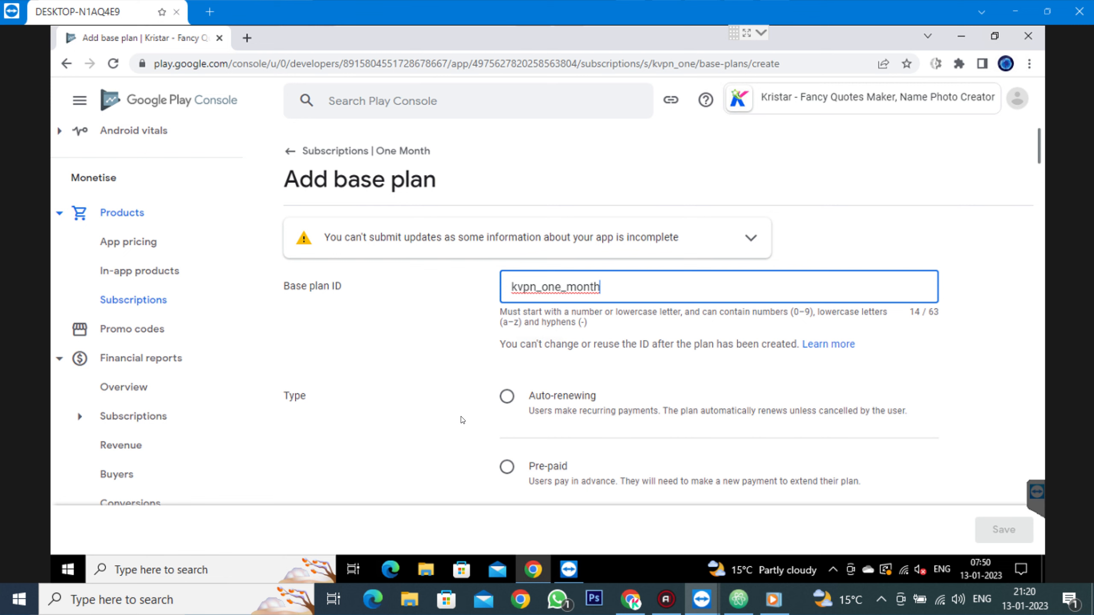
{"action": "scroll", "coordinate": [462, 420], "scroll_direction": "down", "scroll_amount": 2}
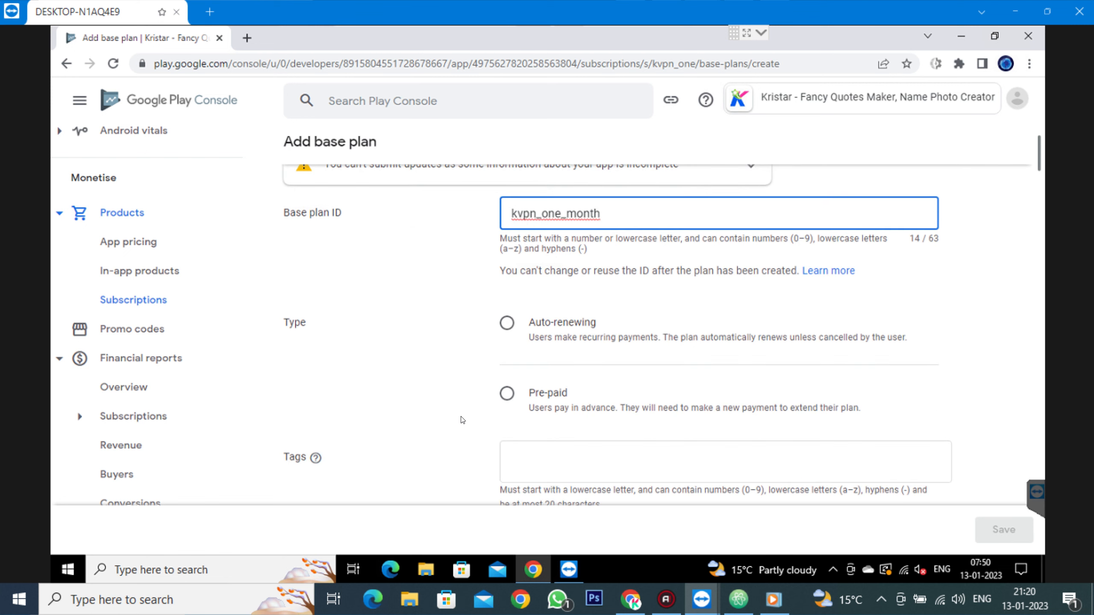
{"action": "left_click", "coordinate": [506, 323]}
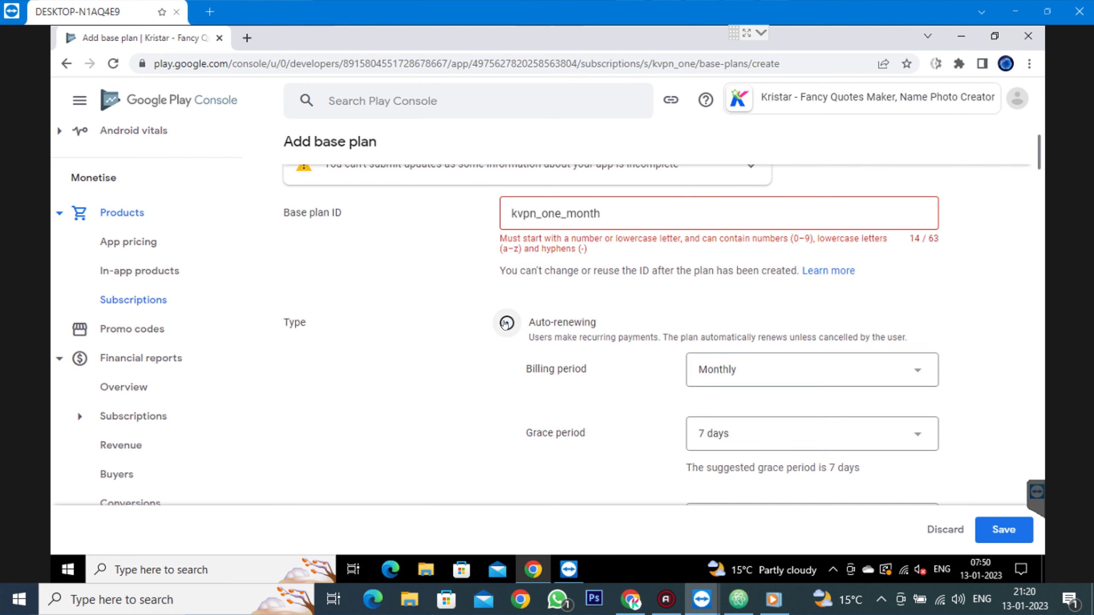
{"action": "left_click", "coordinate": [745, 372]}
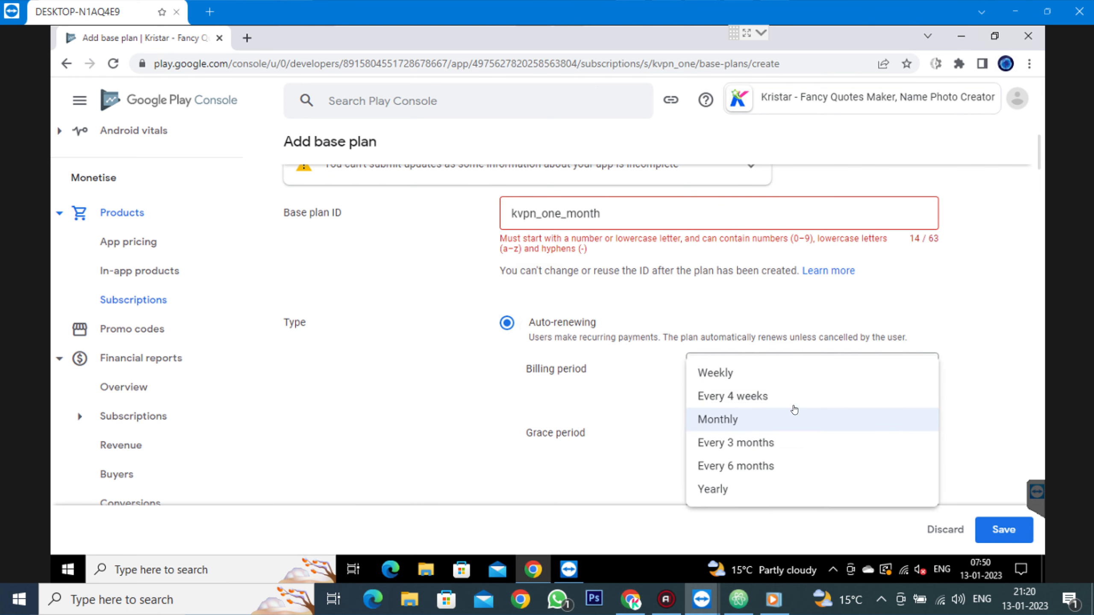
{"action": "left_click", "coordinate": [701, 341]}
Change the base plan ID to kvpn_1_month
{"action": "left_click", "coordinate": [624, 208]}
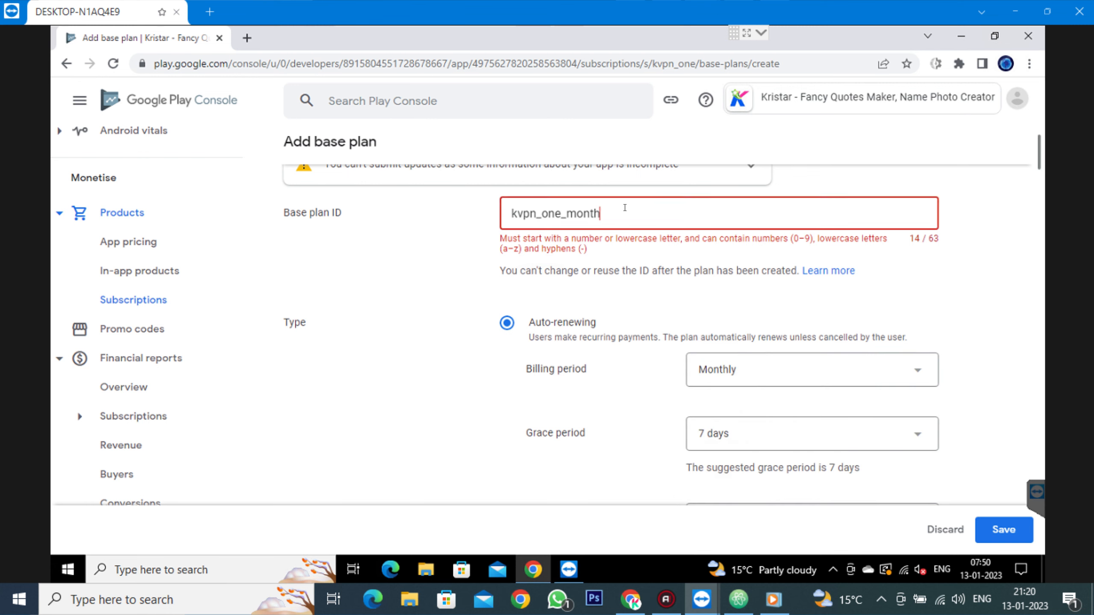
{"action": "type", "text": "_"}
{"action": "key", "text": "BackSpace"}
{"action": "key", "text": "Left"}
{"action": "key", "text": "Left"}
{"action": "key", "text": "Left"}
{"action": "key", "text": "Left"}
{"action": "key", "text": "Left"}
{"action": "key", "text": "Left"}
{"action": "key", "text": "BackSpace"}
{"action": "key", "text": "BackSpace"}
{"action": "key", "text": "BackSpace"}
{"action": "type", "text": "1"}
{"action": "left_click", "coordinate": [627, 343]}
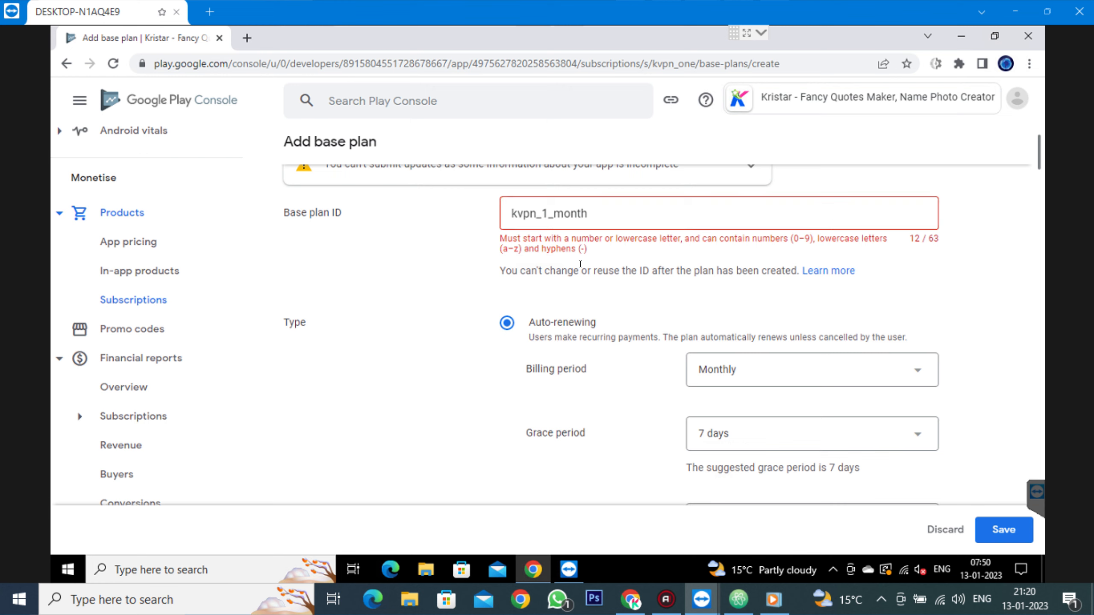
Rework the ID to 1_month_kvpn and reconfirm Monthly as the billing period
{"action": "left_click", "coordinate": [545, 214]}
{"action": "left_click_drag", "start_coordinate": [543, 214], "coordinate": [507, 214]}
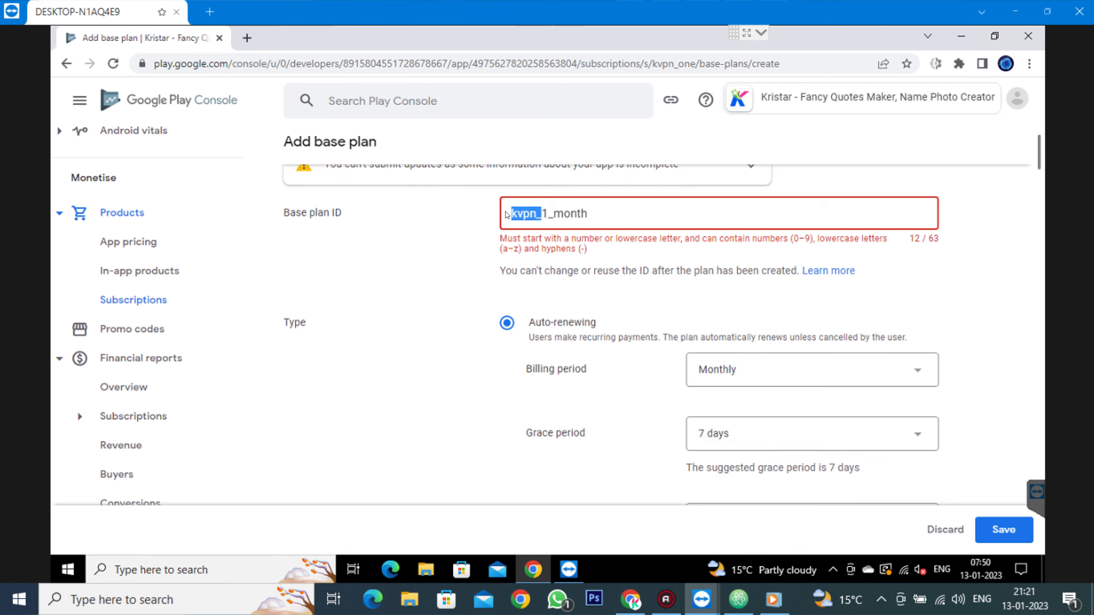
{"action": "key", "text": "BackSpace"}
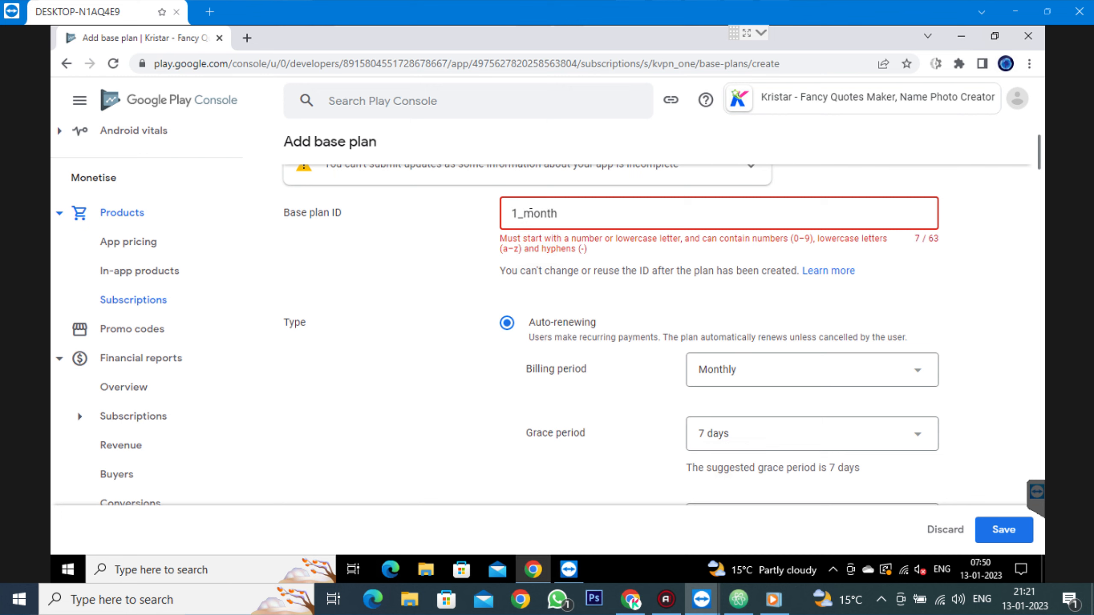
{"action": "left_click", "coordinate": [564, 211]}
{"action": "type", "text": "_kvpn"}
{"action": "left_click", "coordinate": [768, 373]}
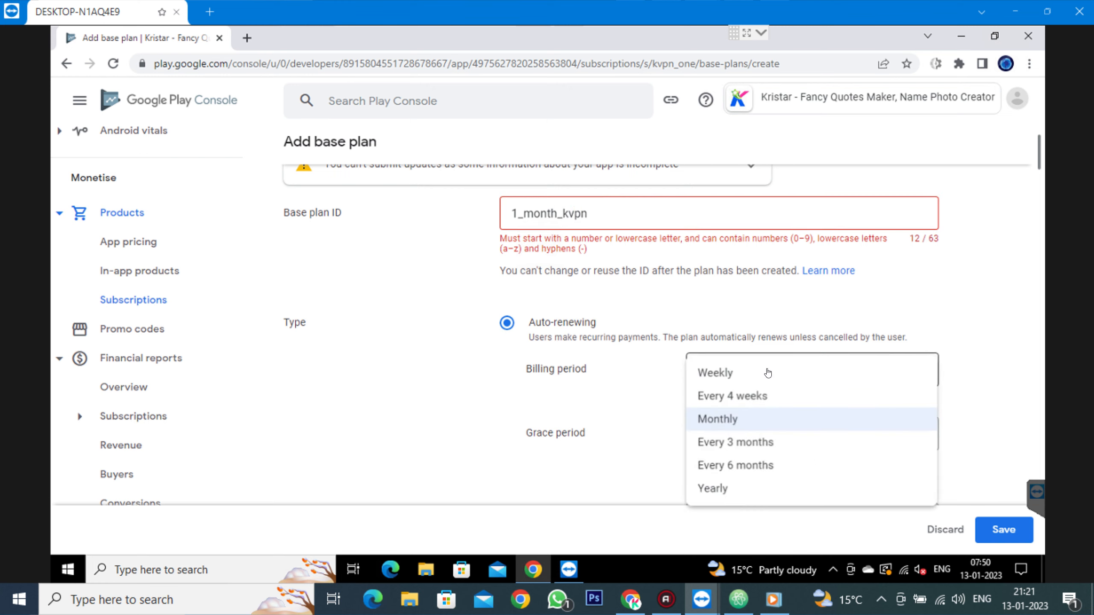
{"action": "left_click", "coordinate": [734, 421]}
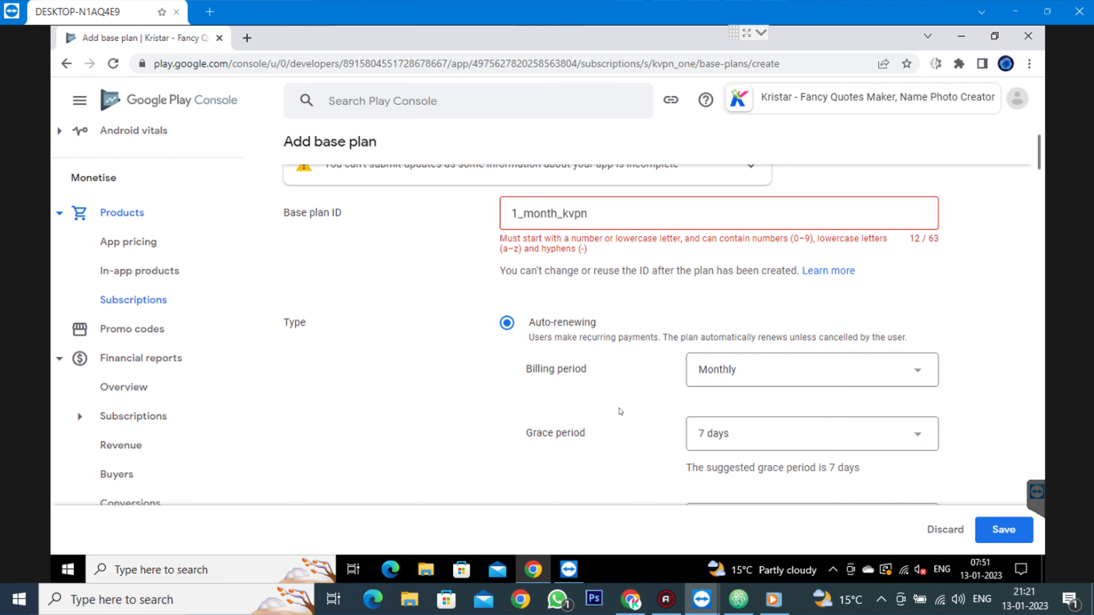
{"action": "scroll", "coordinate": [621, 411], "scroll_direction": "down", "scroll_amount": 3}
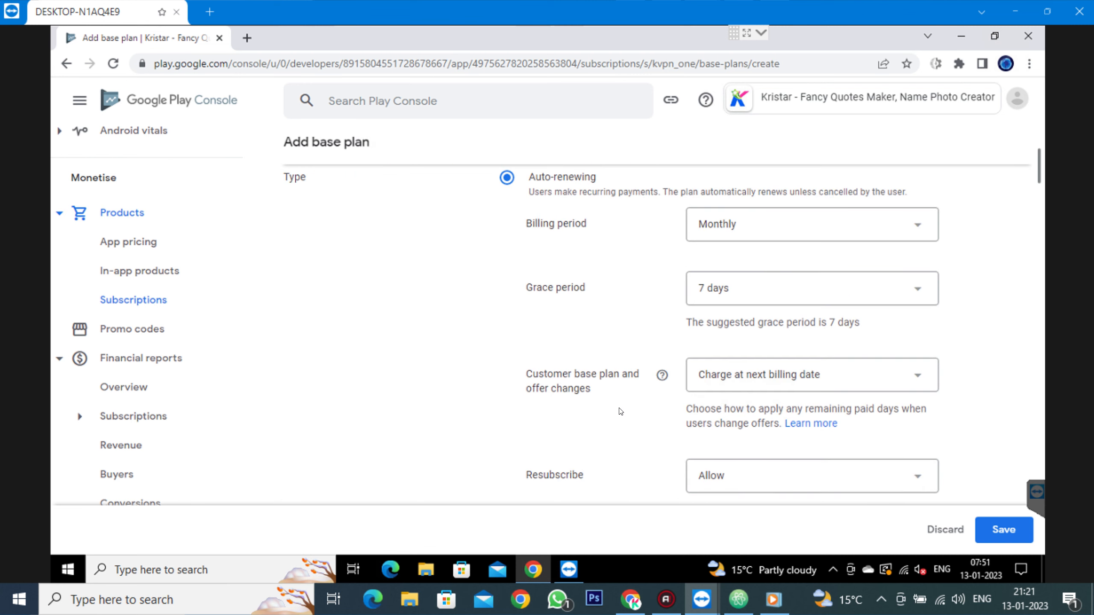
Set a 3-day grace period and charge immediately on customer plan changes
{"action": "left_click", "coordinate": [780, 297]}
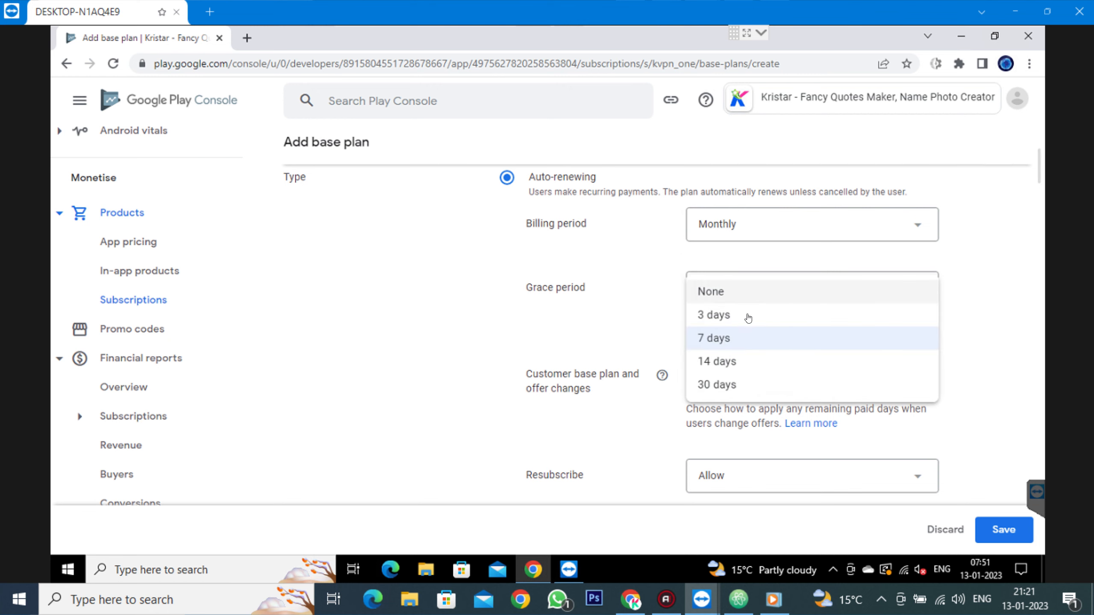
{"action": "left_click", "coordinate": [716, 294]}
{"action": "left_click", "coordinate": [713, 288]}
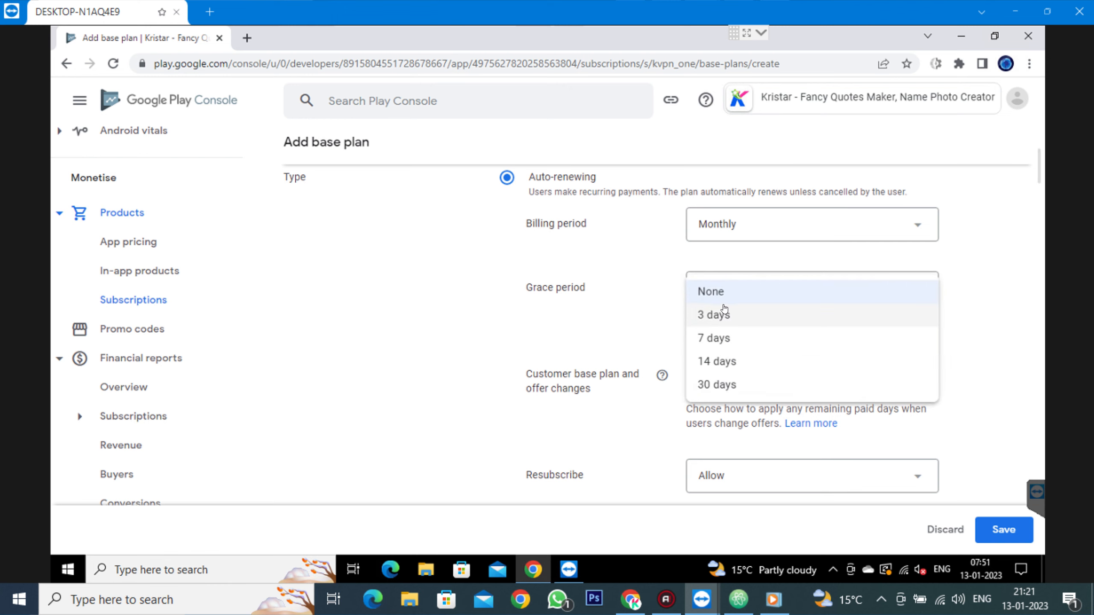
{"action": "left_click", "coordinate": [729, 314]}
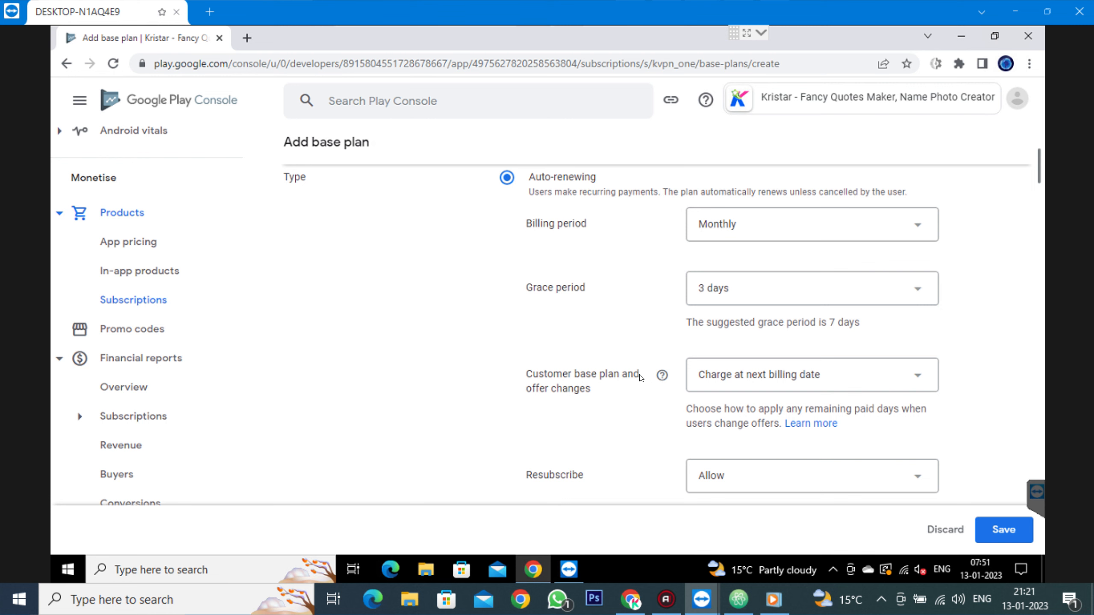
{"action": "left_click", "coordinate": [743, 386]}
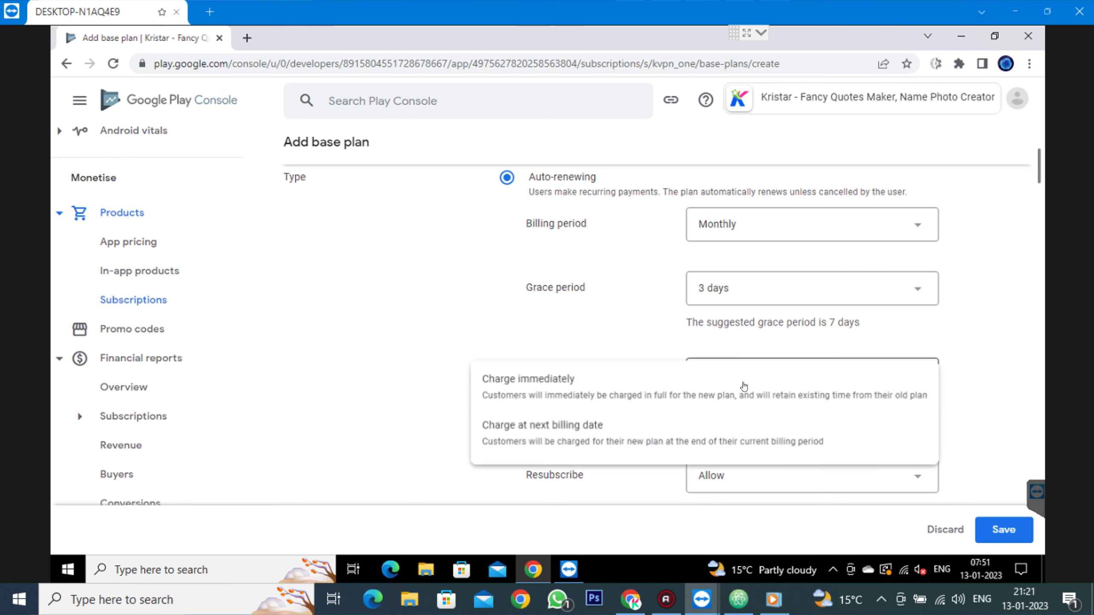
{"action": "left_click", "coordinate": [567, 390]}
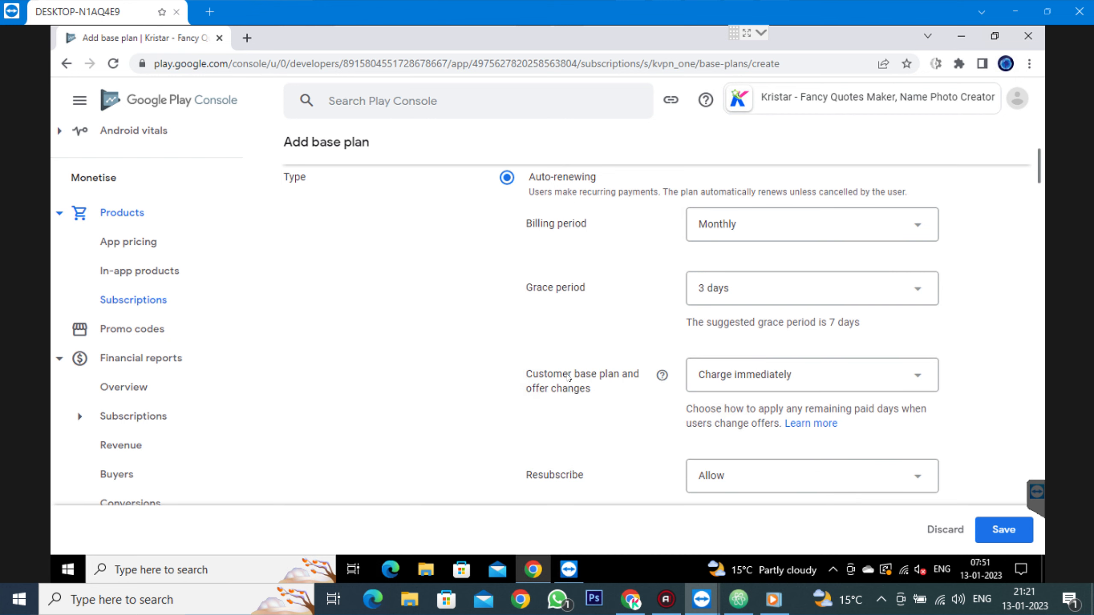
Set Resubscribe to Allow
{"action": "scroll", "coordinate": [568, 377], "scroll_direction": "down", "scroll_amount": 2}
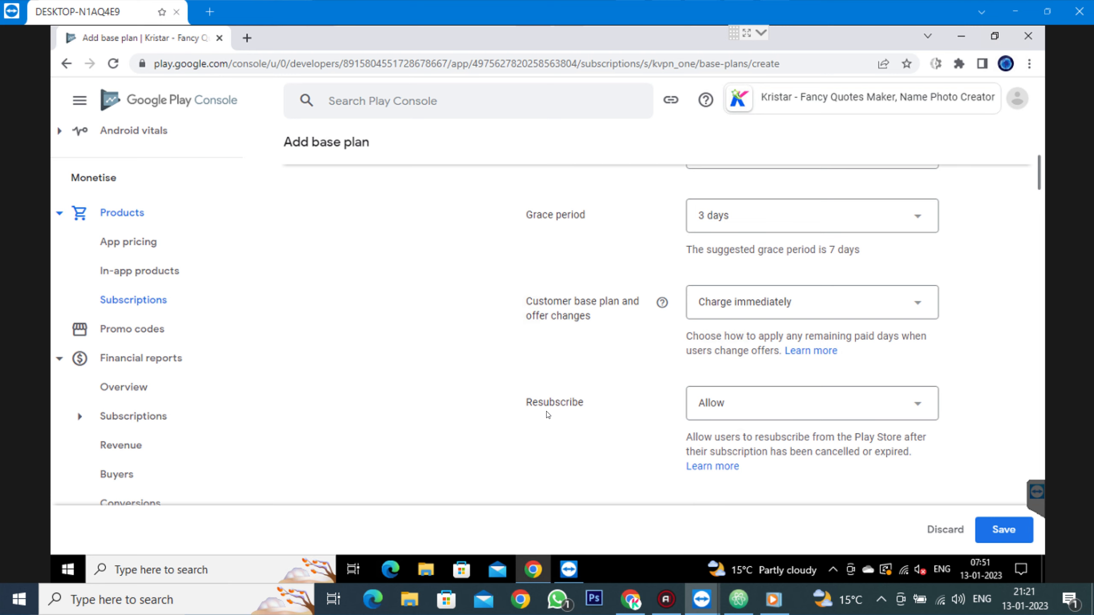
{"action": "left_click", "coordinate": [728, 413]}
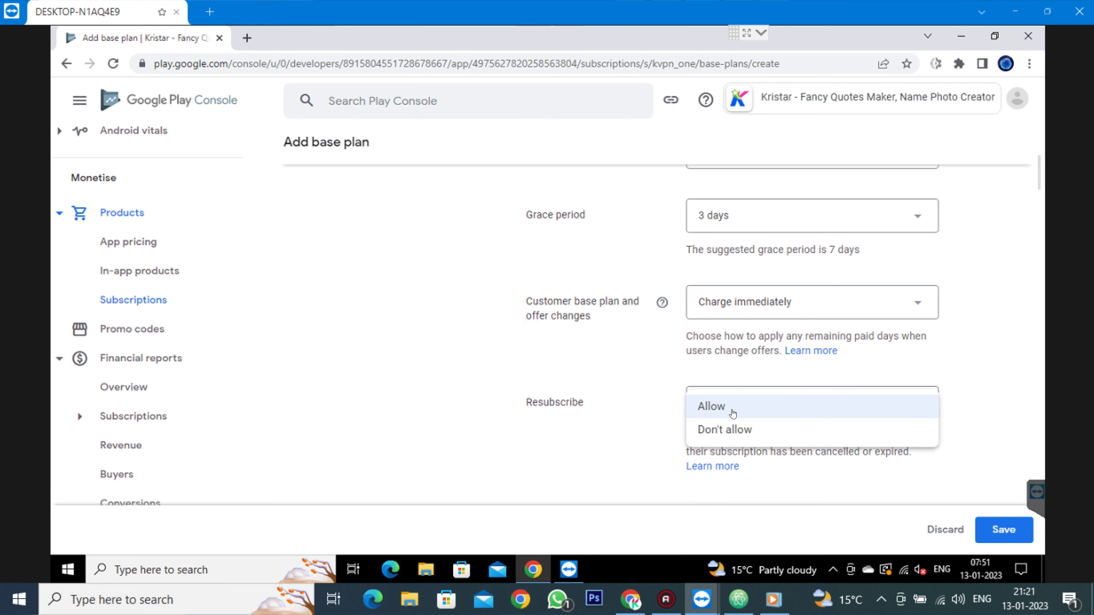
{"action": "left_click", "coordinate": [732, 412]}
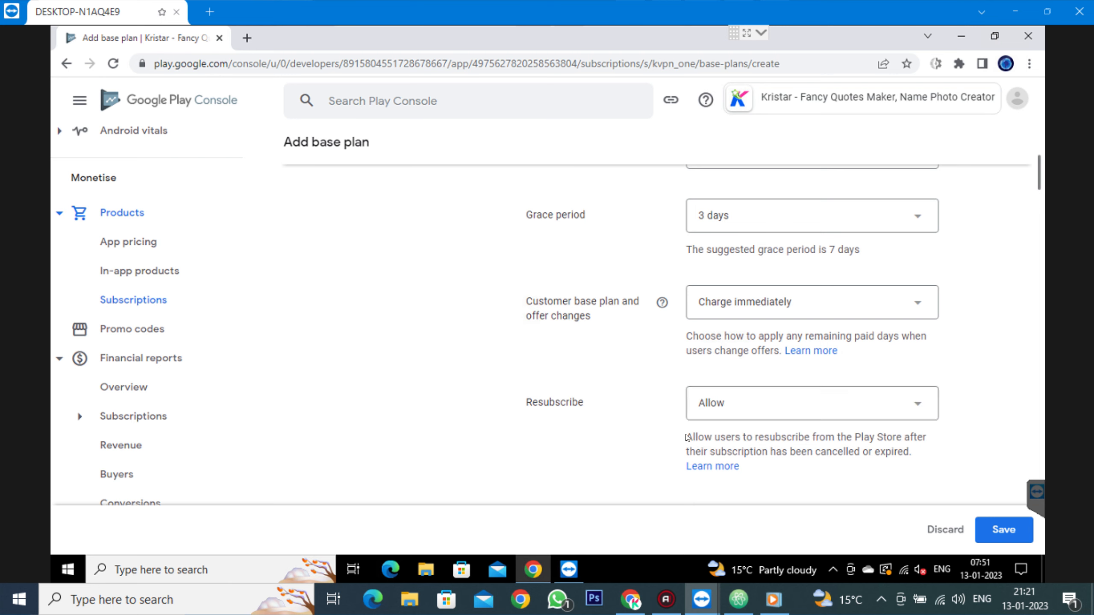
{"action": "left_click_drag", "start_coordinate": [683, 432], "coordinate": [875, 445]}
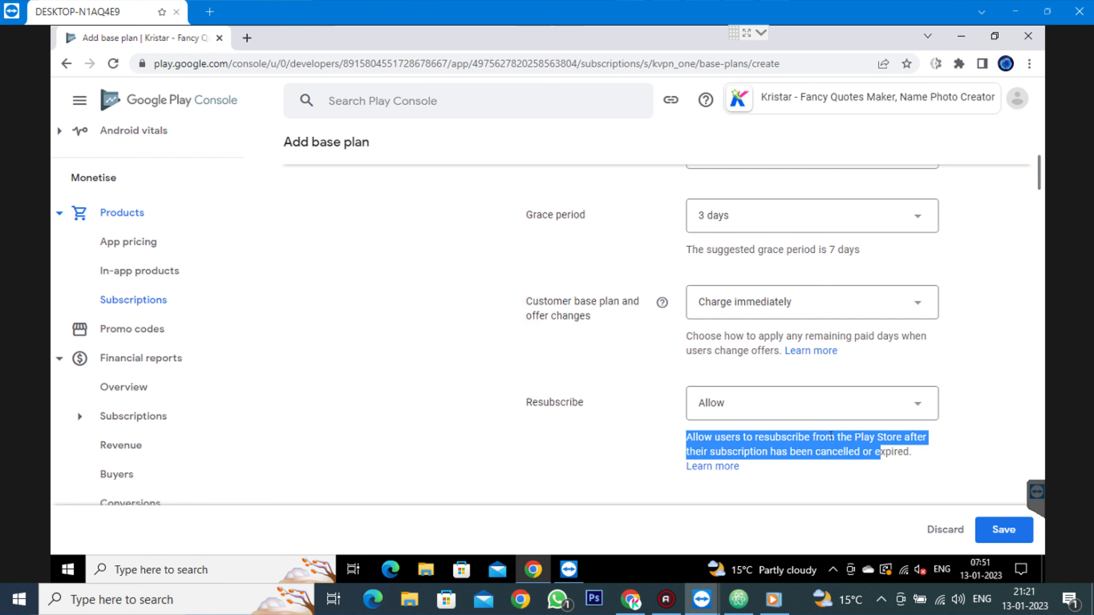
{"action": "left_click", "coordinate": [831, 435]}
{"action": "scroll", "coordinate": [830, 435], "scroll_direction": "down", "scroll_amount": 3}
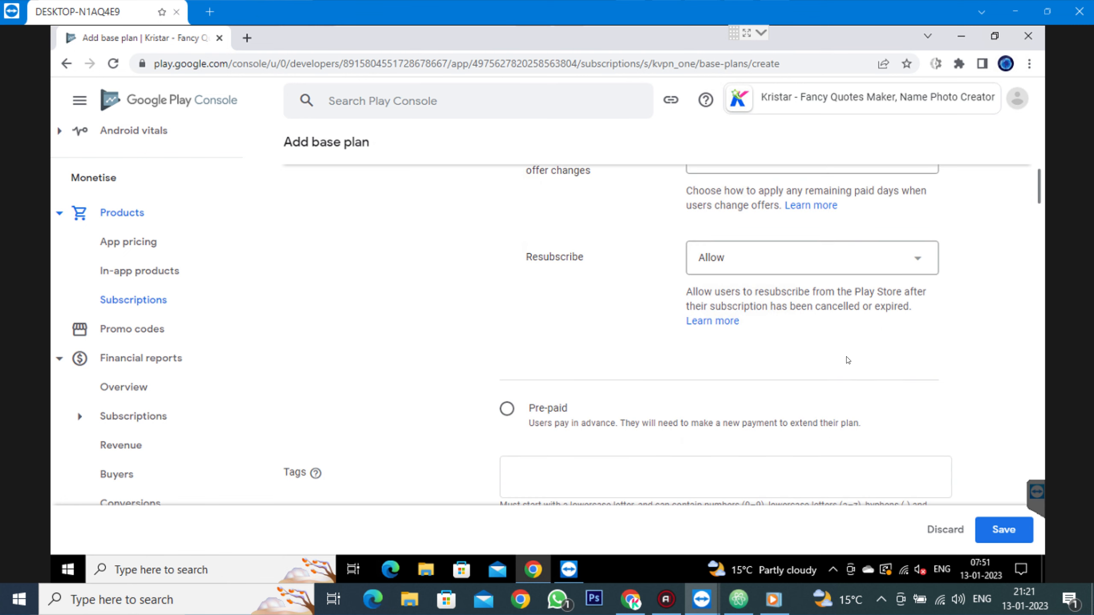
Tag the base plan kvpn-one after removing the rejected one_month_kvpn tag
{"action": "scroll", "coordinate": [571, 371], "scroll_direction": "down", "scroll_amount": 3}
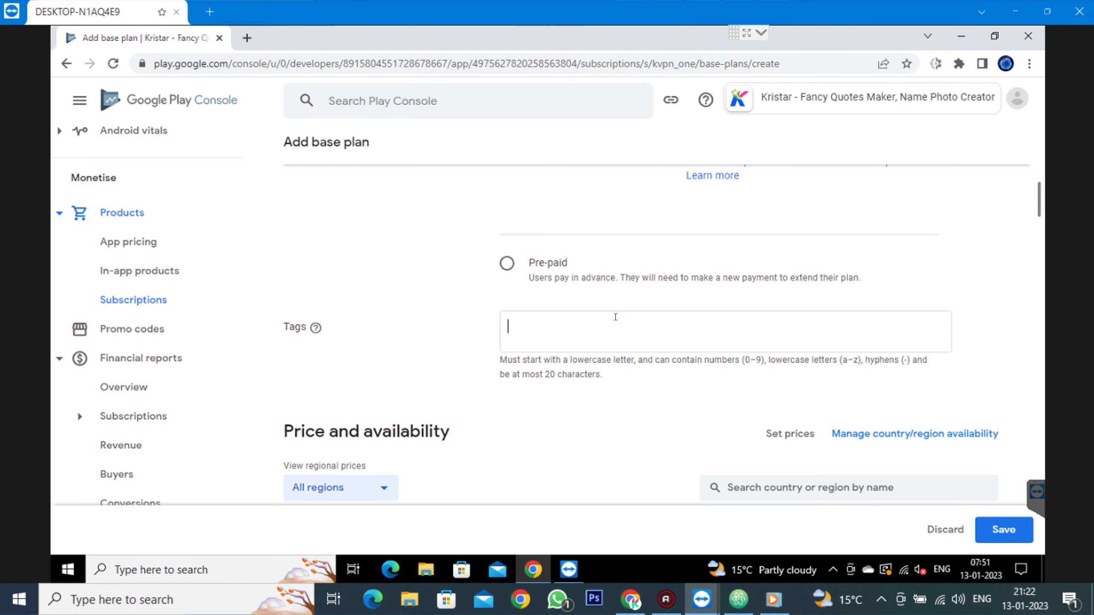
{"action": "type", "text": "one_month_kvpn"}
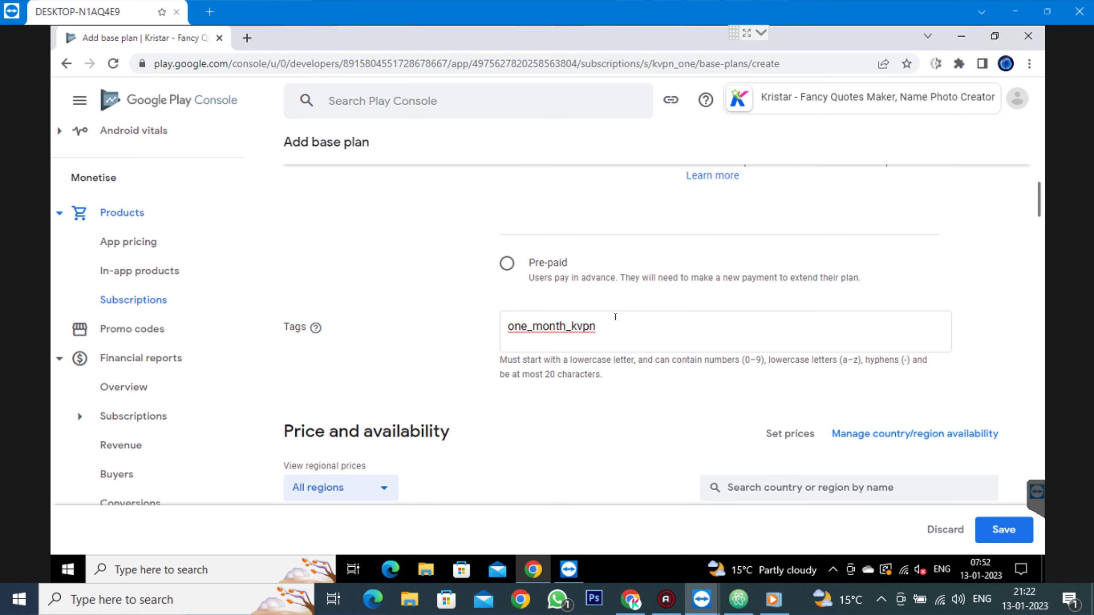
{"action": "key", "text": "Return"}
{"action": "scroll", "coordinate": [627, 382], "scroll_direction": "down", "scroll_amount": 3}
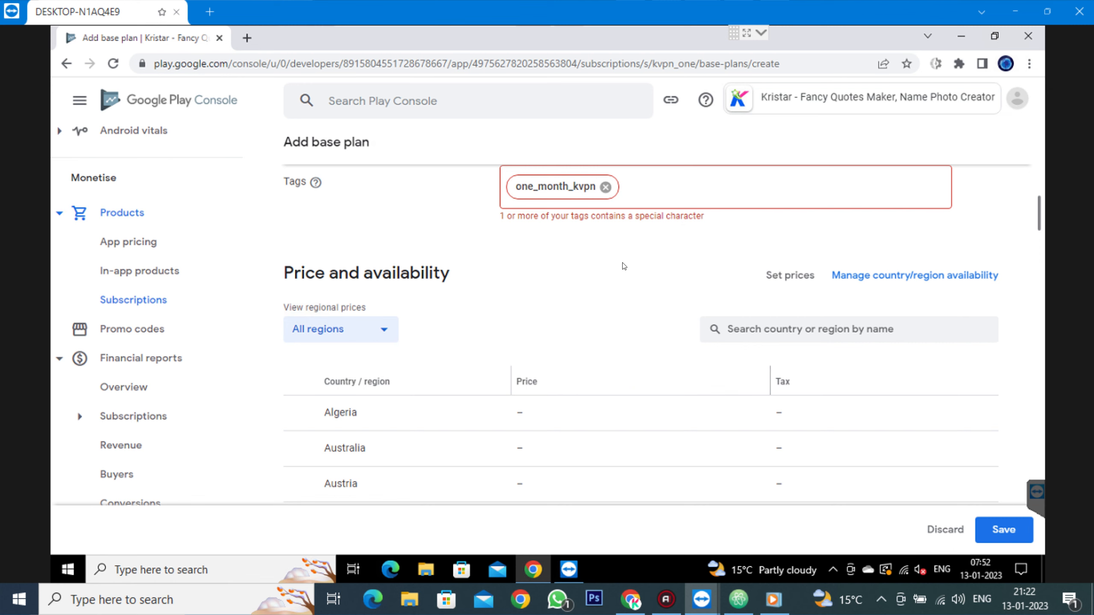
{"action": "left_click", "coordinate": [605, 187]}
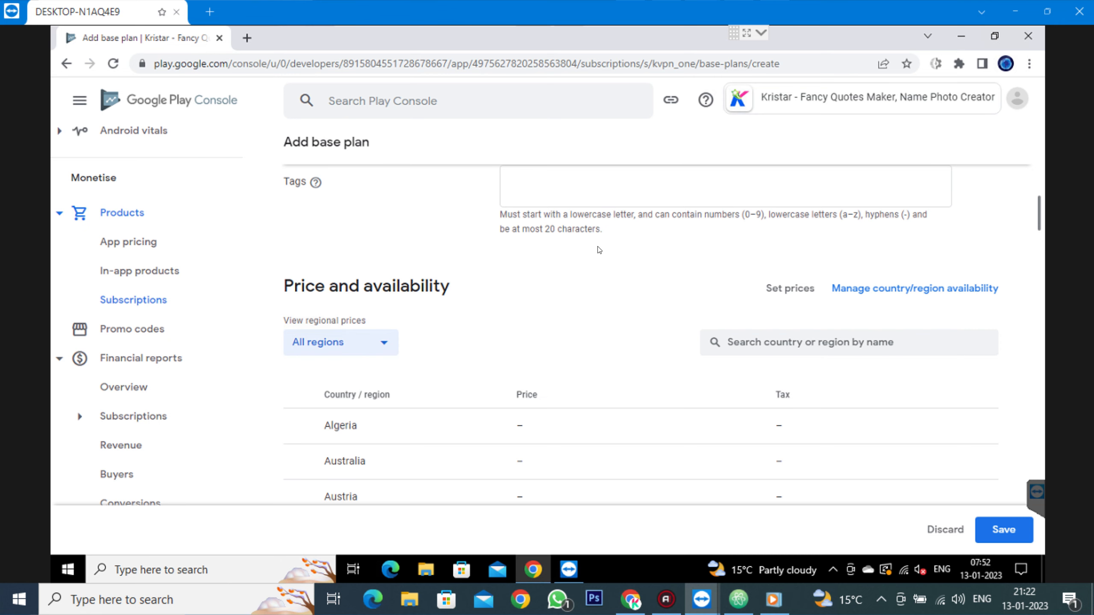
{"action": "type", "text": "kvpn-one"}
{"action": "key", "text": "Return"}
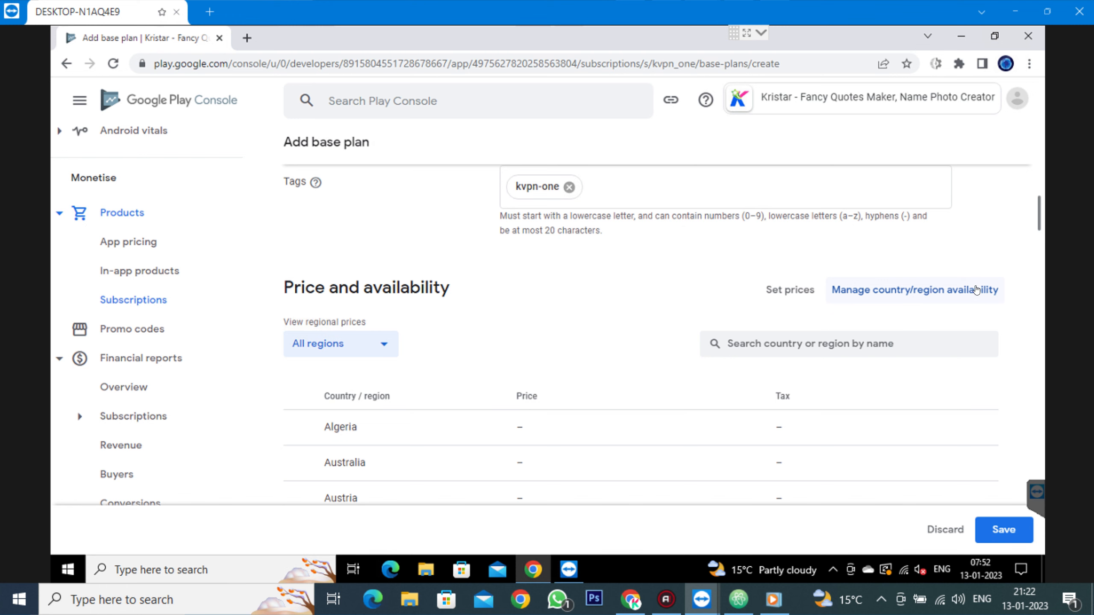
{"action": "left_click", "coordinate": [910, 295]}
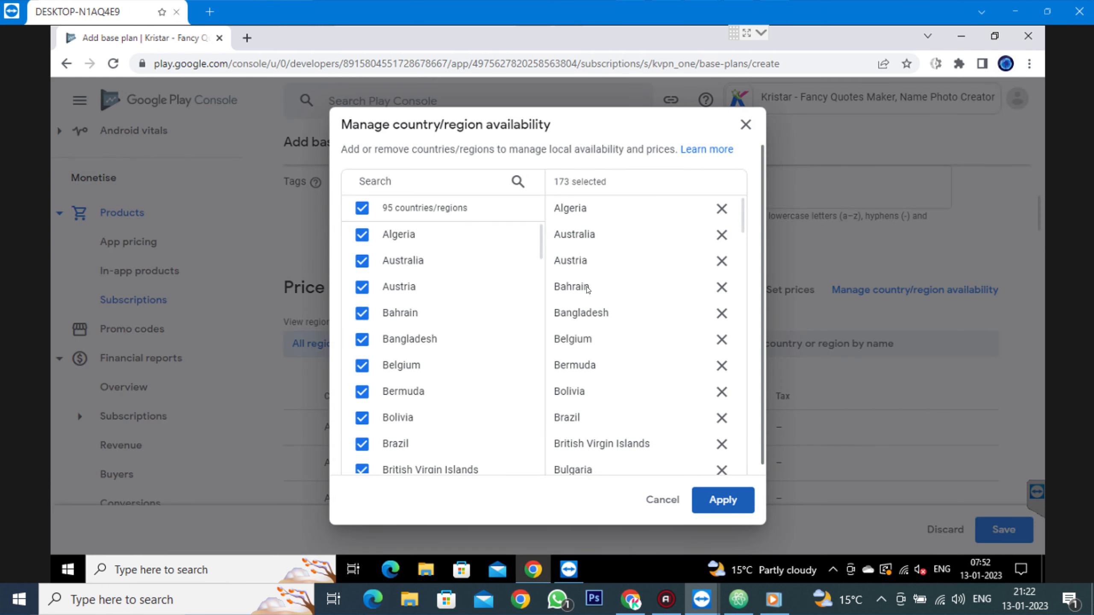
{"action": "left_click", "coordinate": [362, 208]}
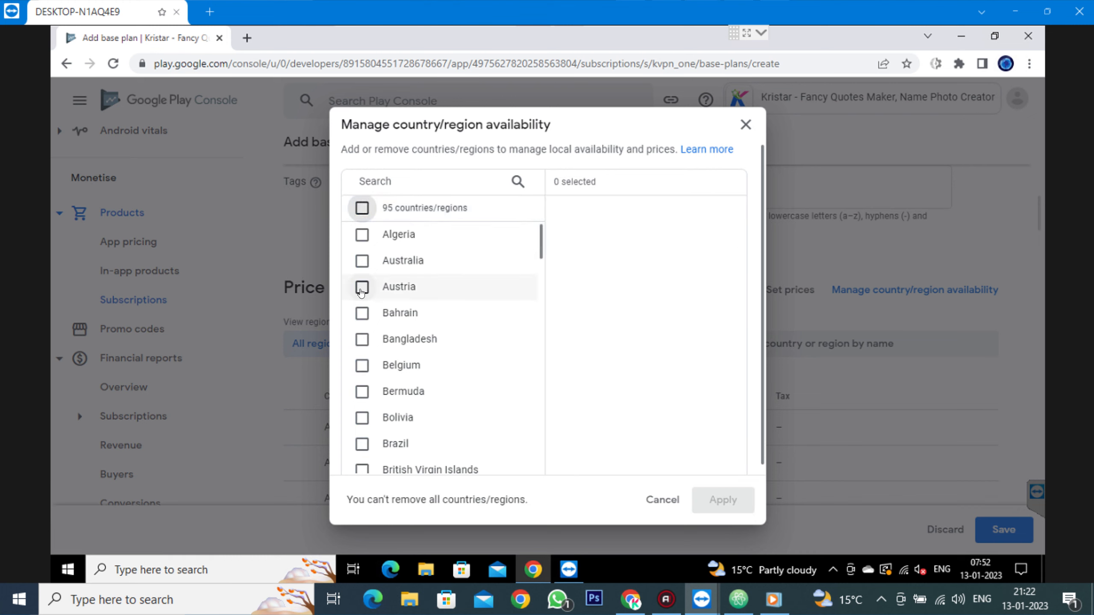
{"action": "left_click", "coordinate": [362, 287]}
{"action": "left_click", "coordinate": [430, 181]}
{"action": "type", "text": "indi"}
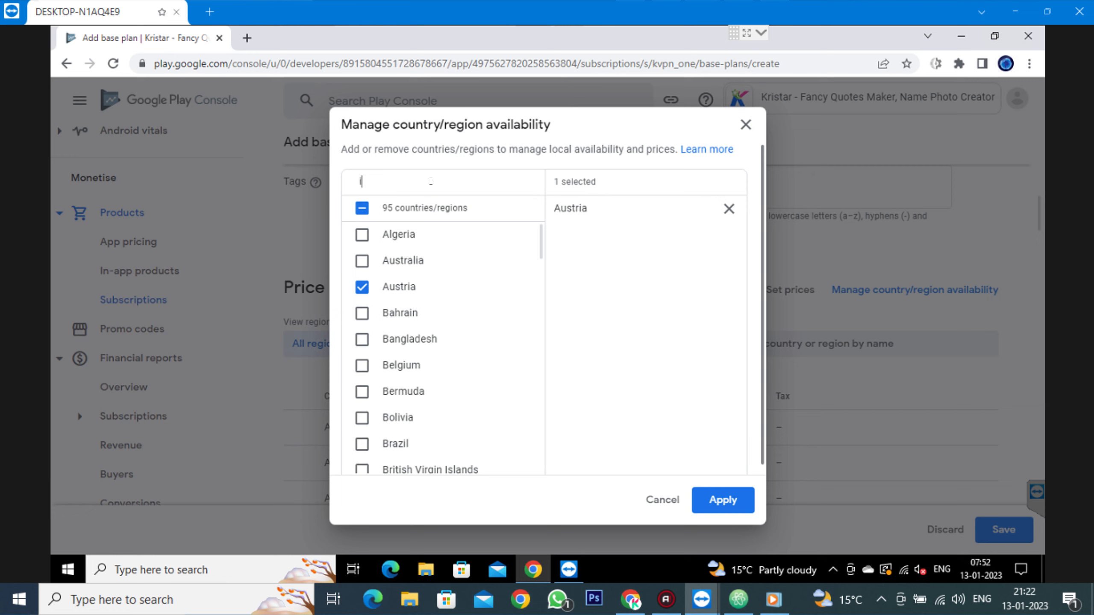
{"action": "left_click", "coordinate": [361, 239]}
{"action": "double_click", "coordinate": [429, 176]}
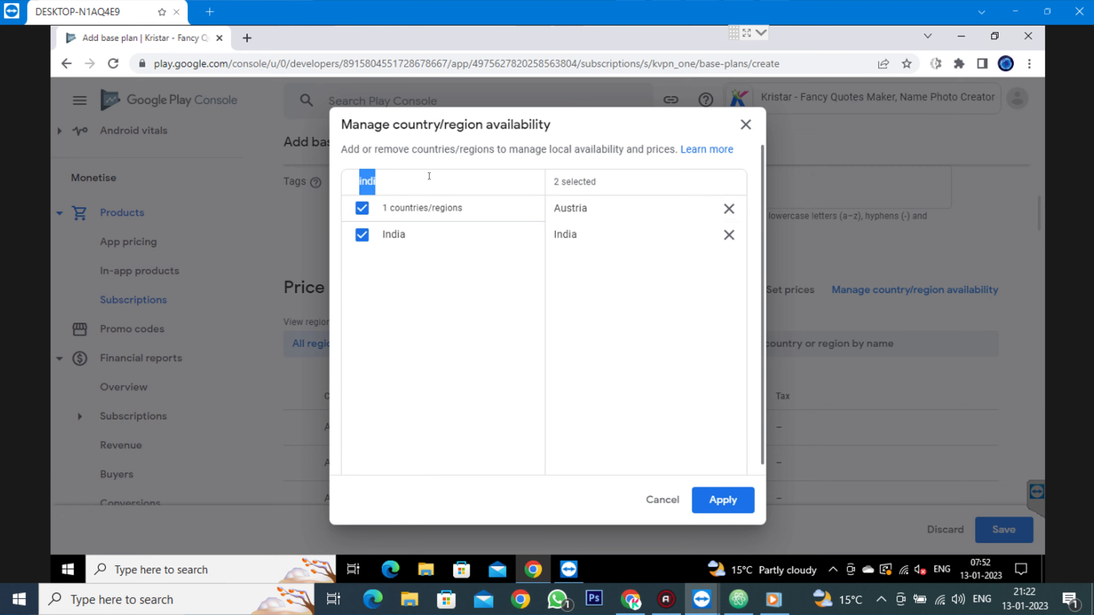
{"action": "type", "text": "bang"}
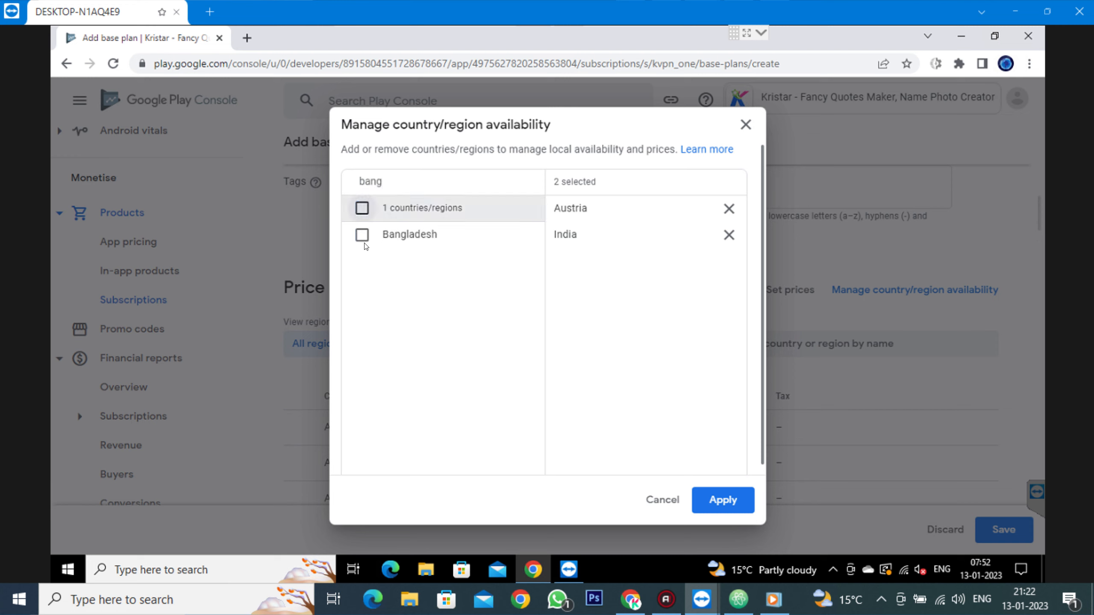
{"action": "left_click", "coordinate": [353, 243]}
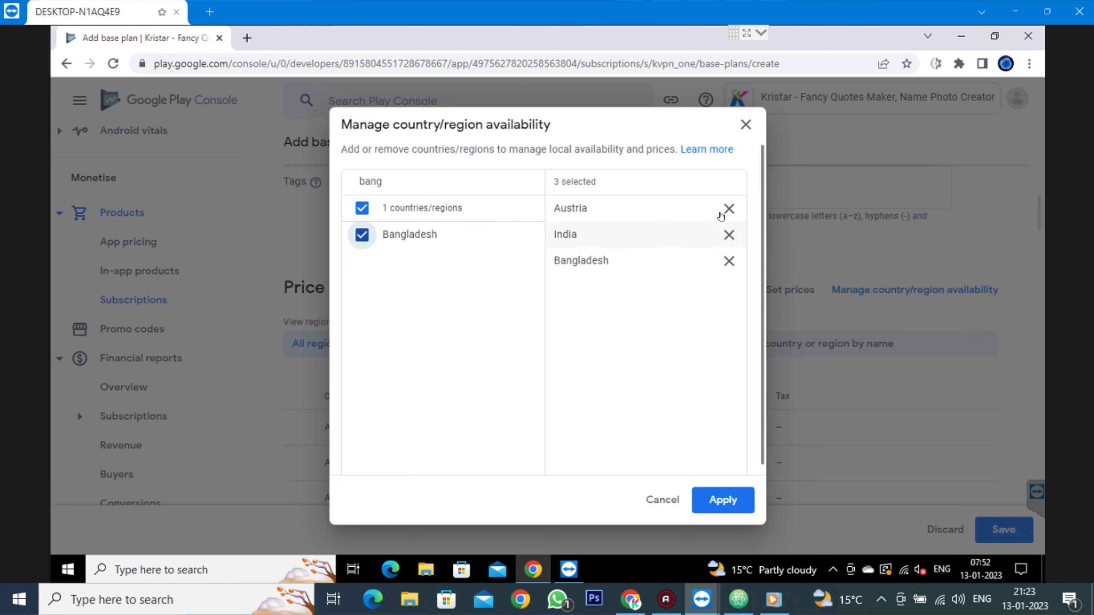
{"action": "left_click", "coordinate": [728, 209]}
{"action": "left_click", "coordinate": [728, 235]}
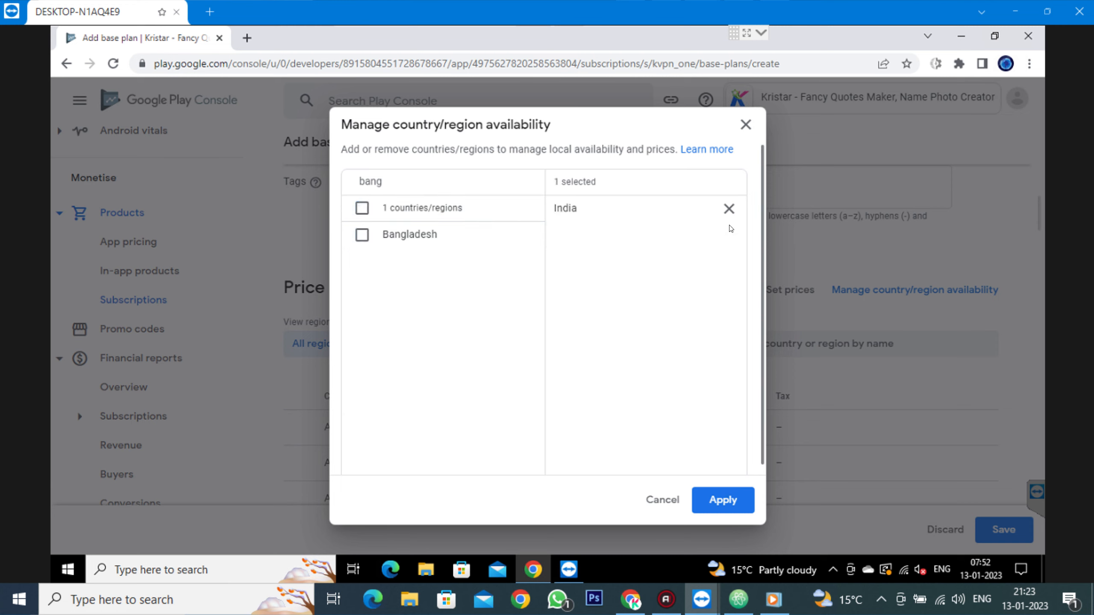
{"action": "left_click", "coordinate": [728, 219]}
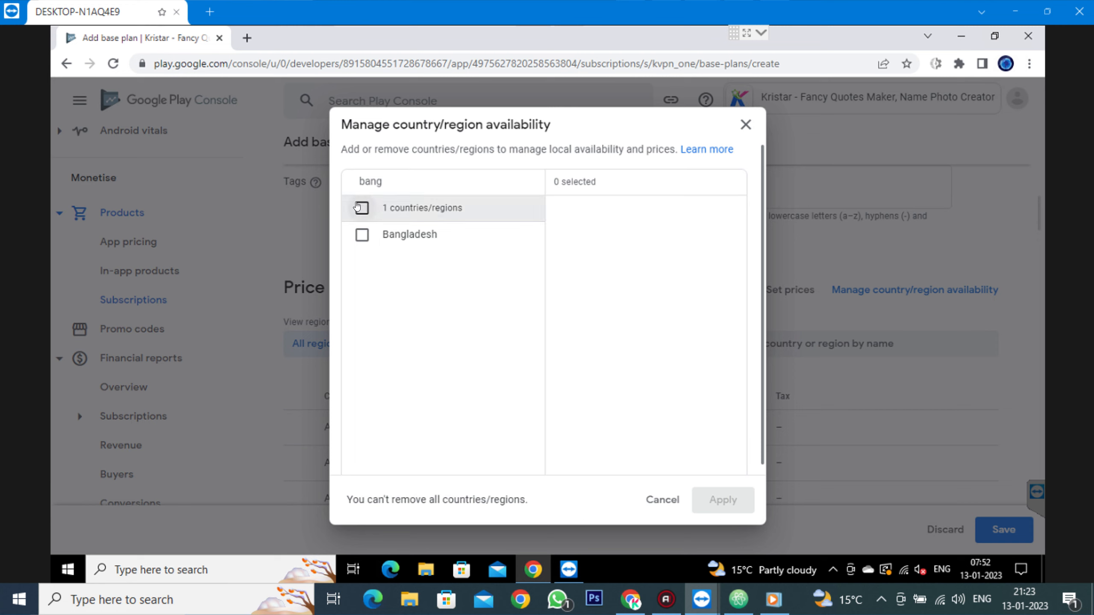
{"action": "double_click", "coordinate": [392, 177]}
{"action": "key", "text": "BackSpace"}
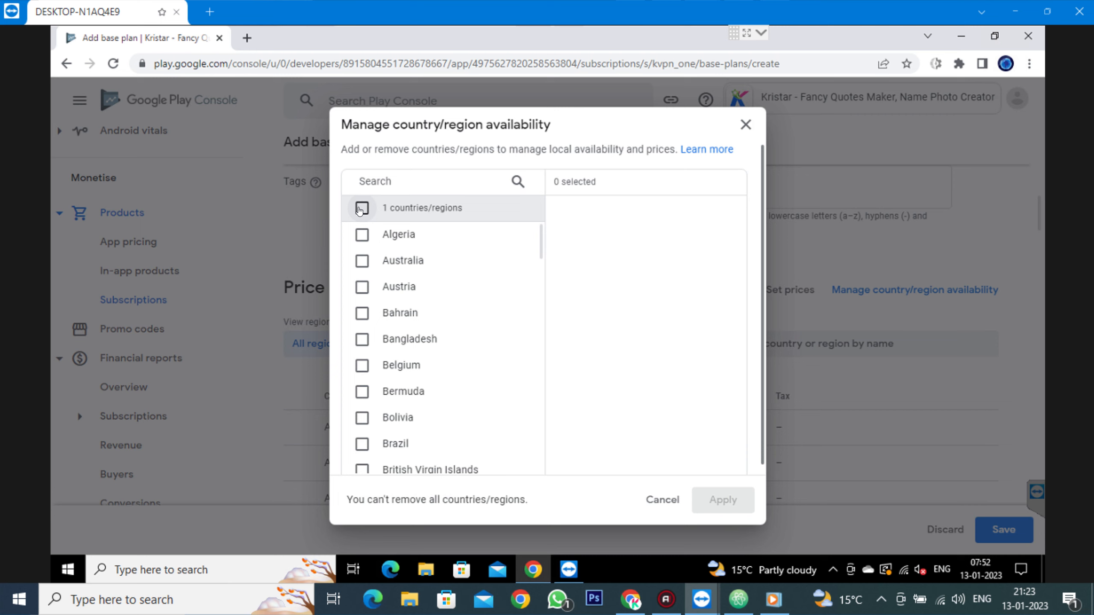
{"action": "left_click", "coordinate": [361, 209]}
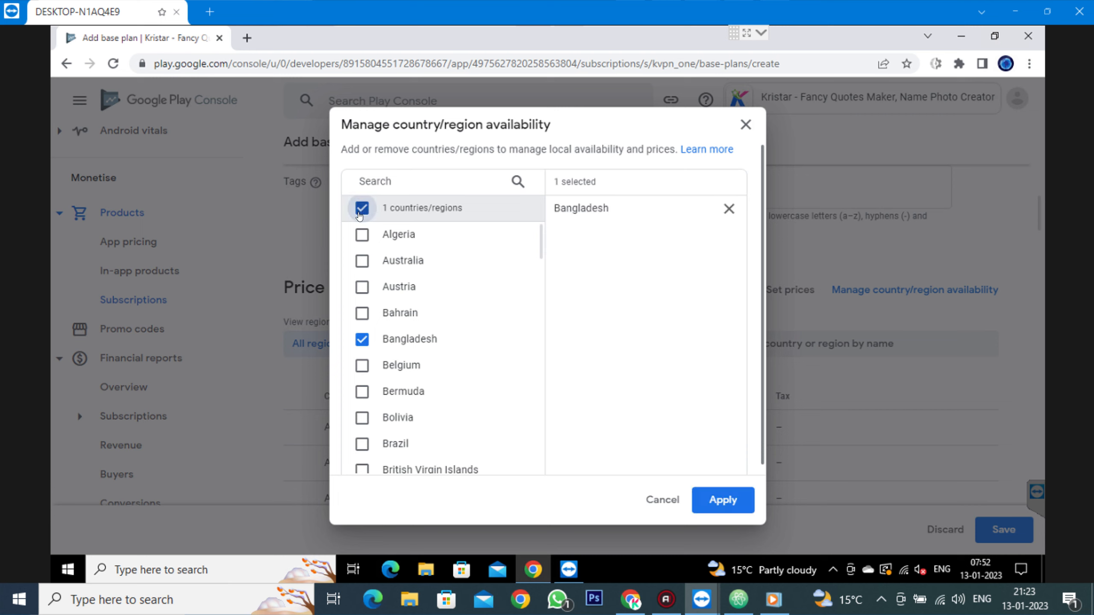
{"action": "left_click", "coordinate": [361, 209]}
{"action": "left_click", "coordinate": [361, 209]}
{"action": "left_click", "coordinate": [361, 210]}
{"action": "left_click", "coordinate": [361, 211]}
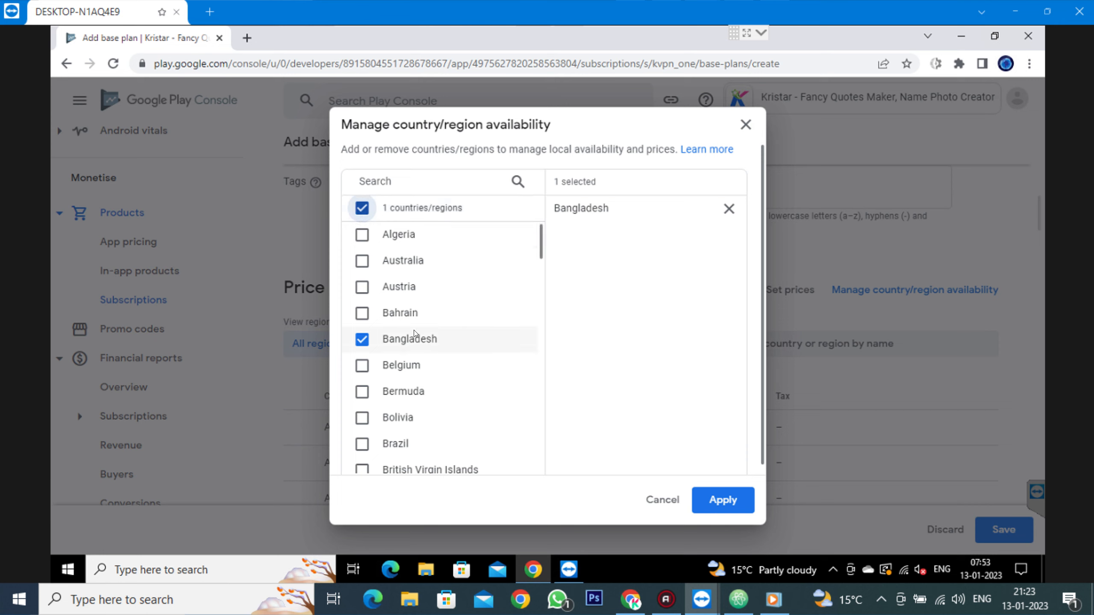
{"action": "left_click", "coordinate": [729, 209]}
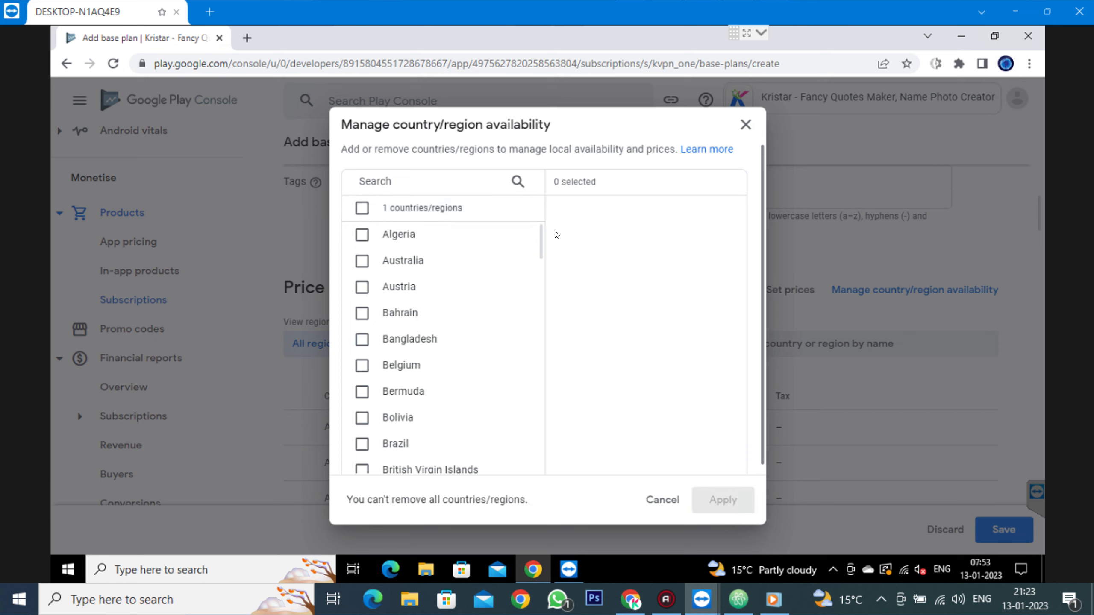
{"action": "left_click", "coordinate": [444, 210]}
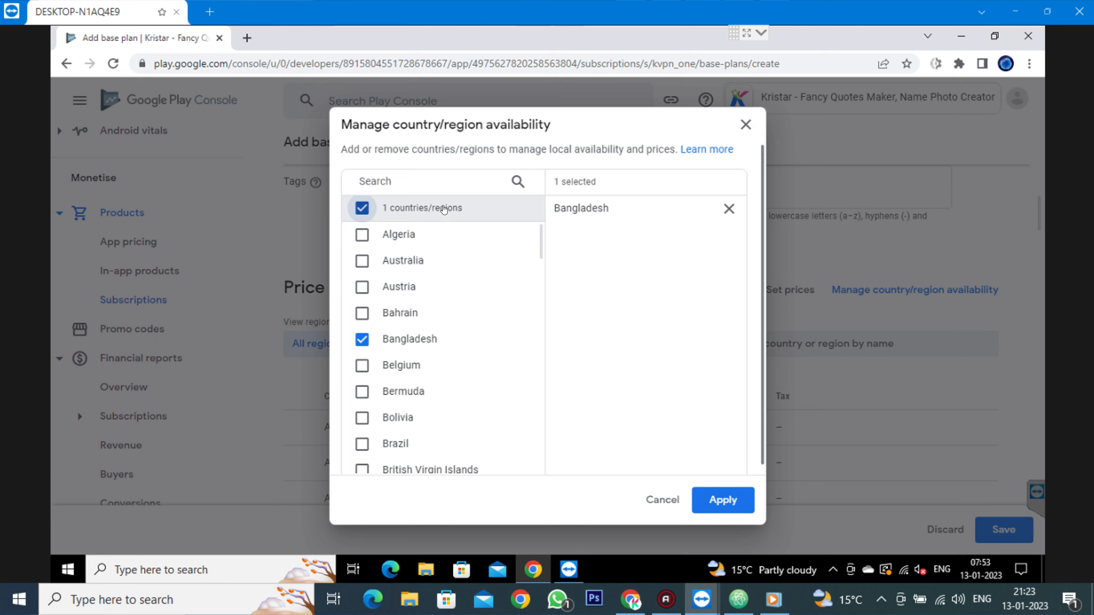
{"action": "left_click", "coordinate": [444, 209]}
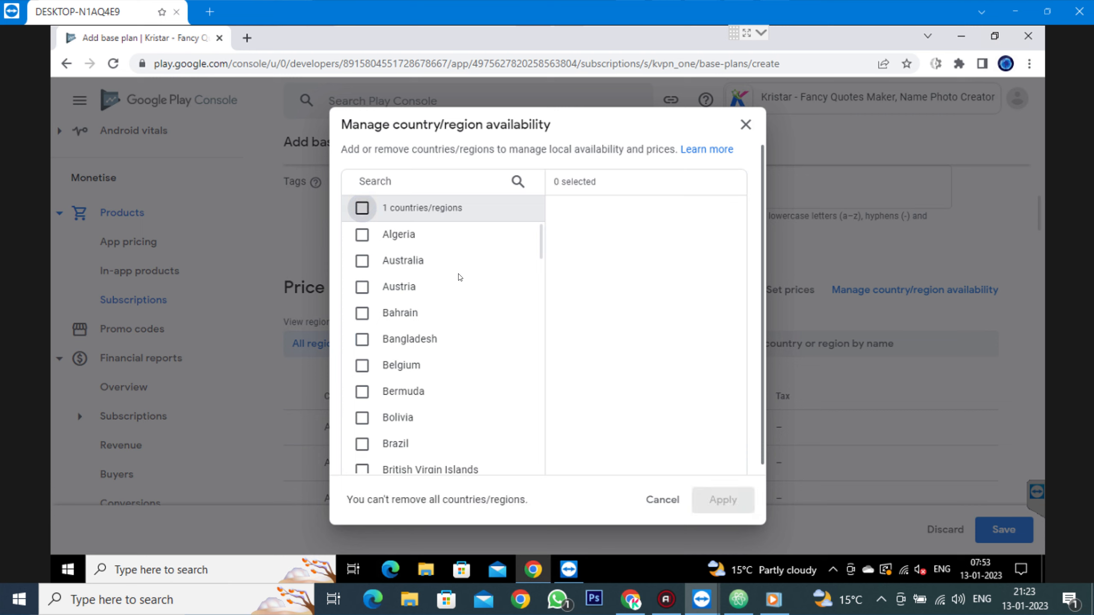
{"action": "left_click", "coordinate": [656, 504]}
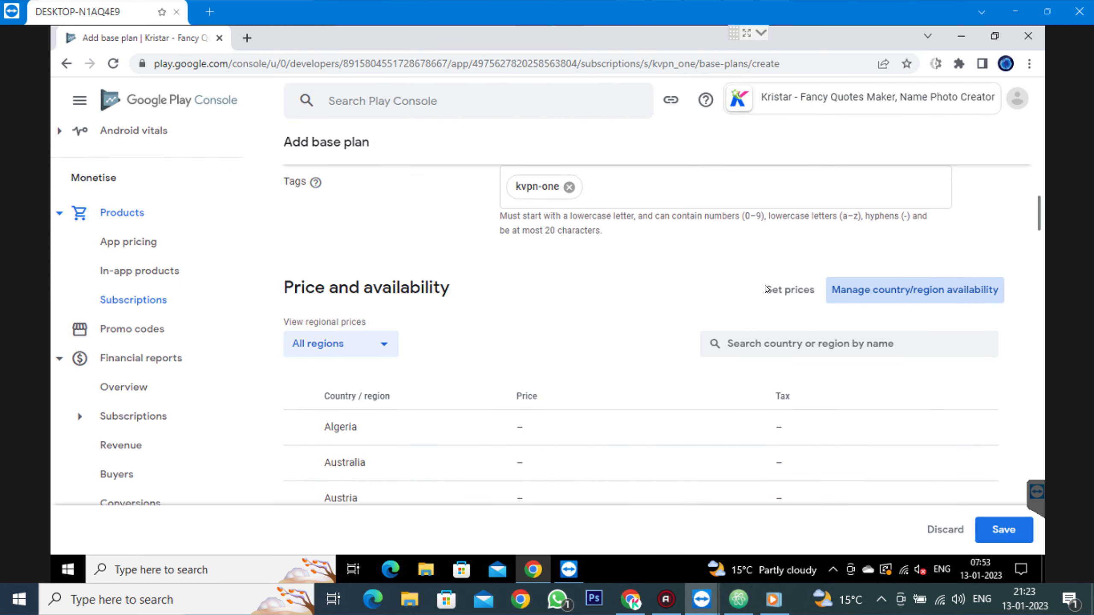
{"action": "left_click", "coordinate": [897, 293]}
Keep all 173 countries/regions selected in the availability dialog and apply it
{"action": "scroll", "coordinate": [461, 369], "scroll_direction": "down", "scroll_amount": 20}
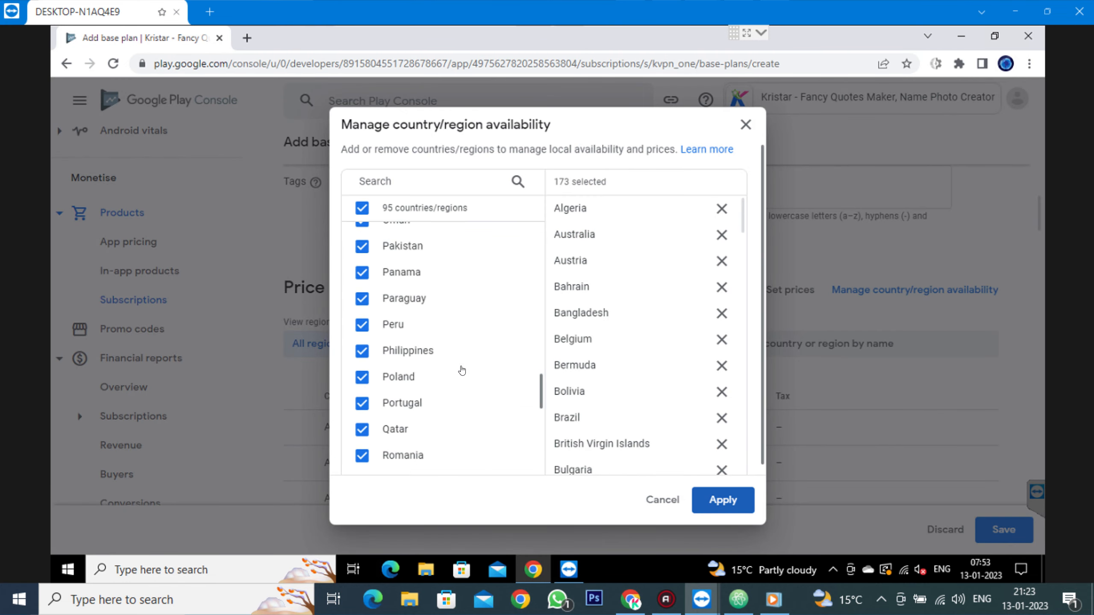
{"action": "left_click_drag", "start_coordinate": [606, 182], "coordinate": [552, 180]}
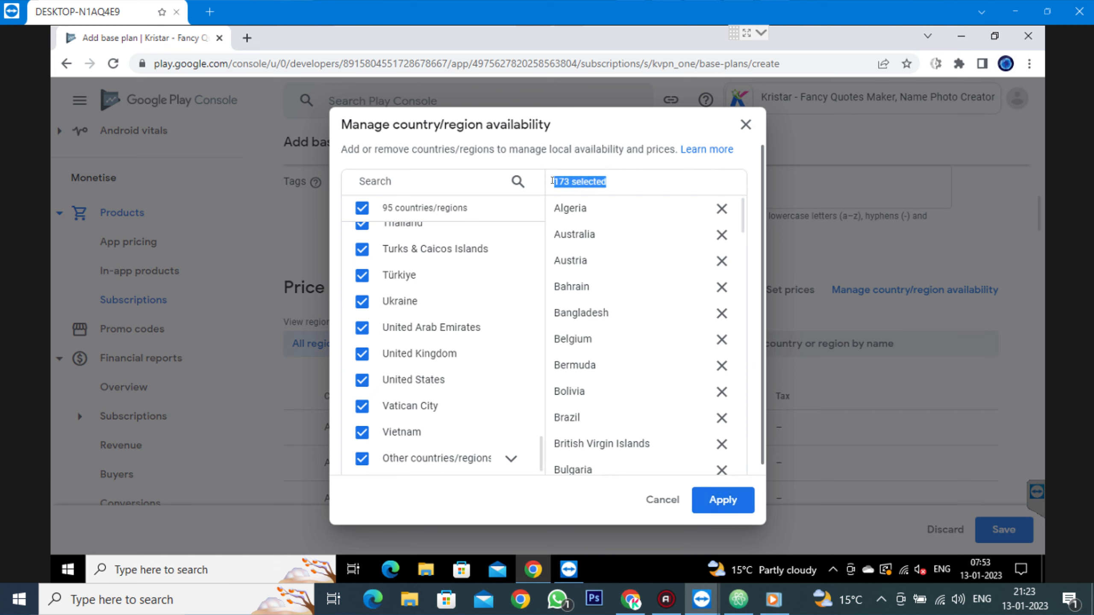
{"action": "left_click", "coordinate": [632, 186]}
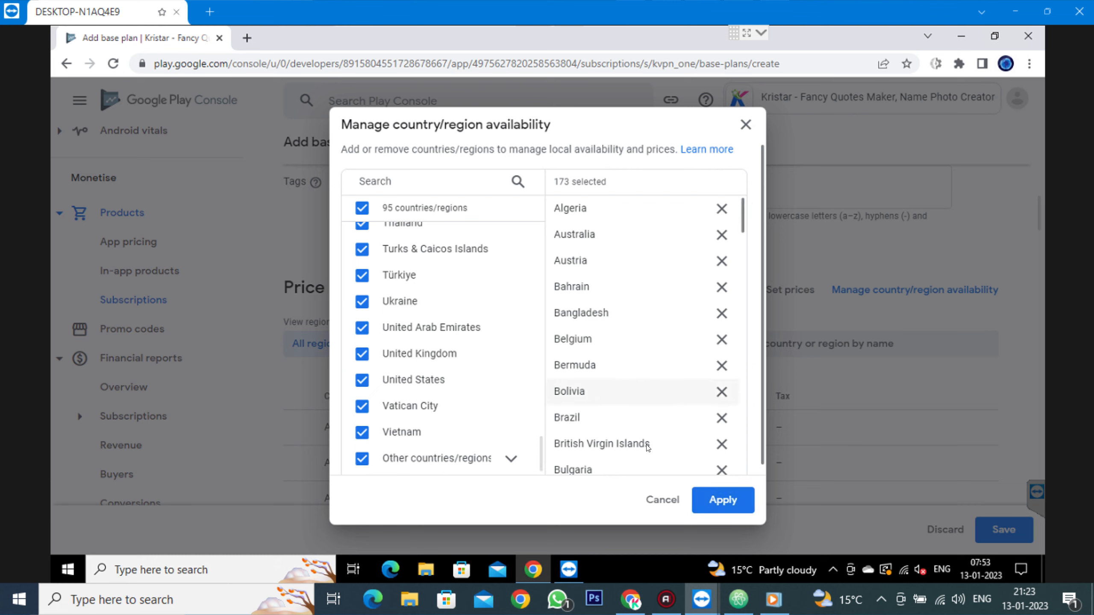
{"action": "left_click", "coordinate": [720, 507]}
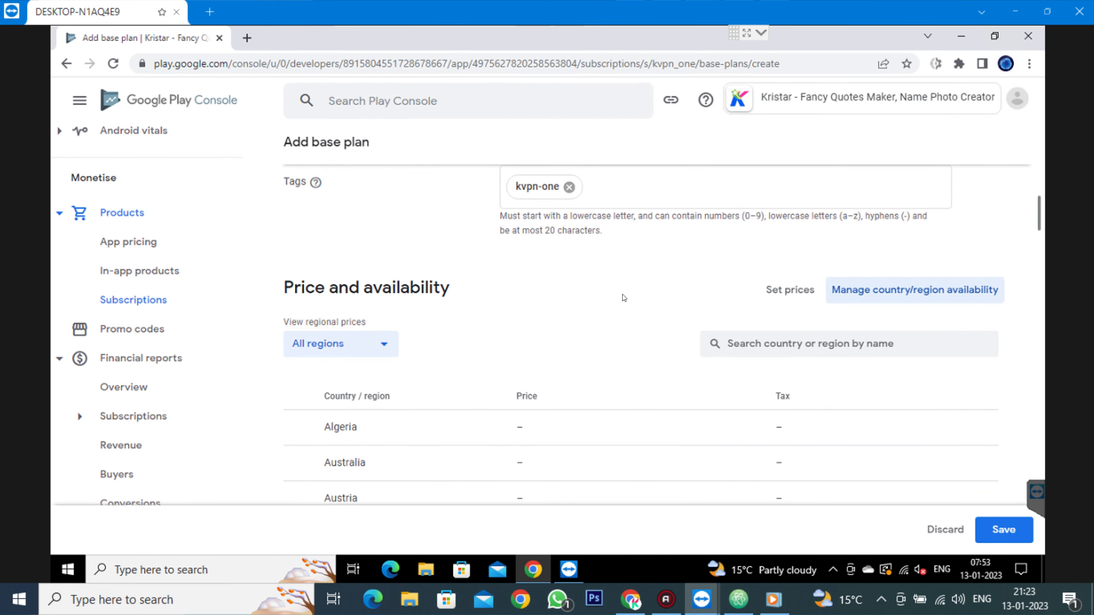
{"action": "scroll", "coordinate": [624, 298], "scroll_direction": "down", "scroll_amount": 2}
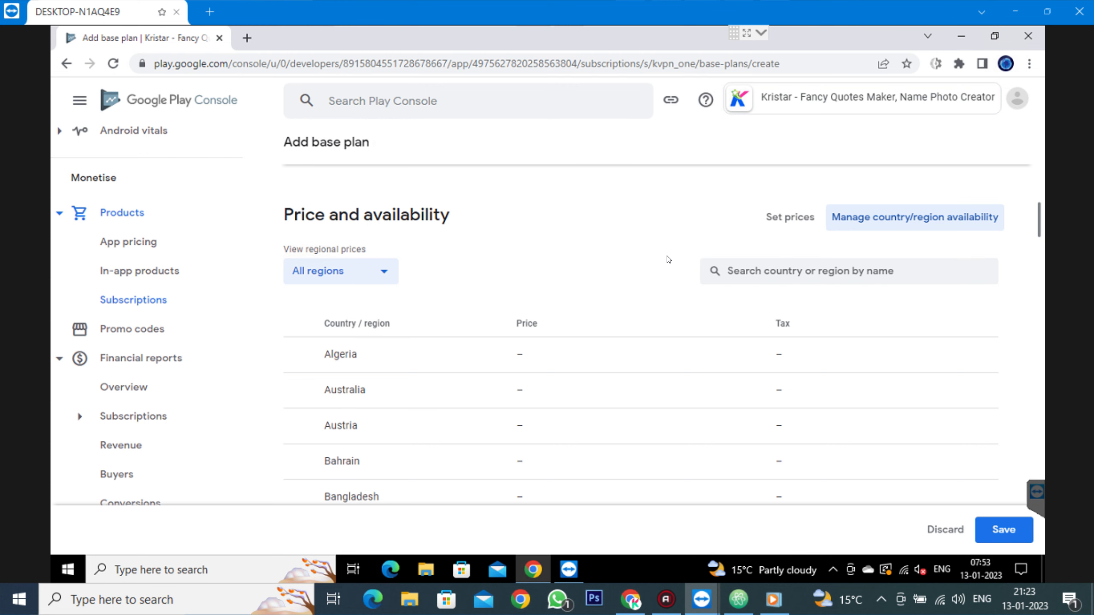
{"action": "left_click", "coordinate": [875, 222]}
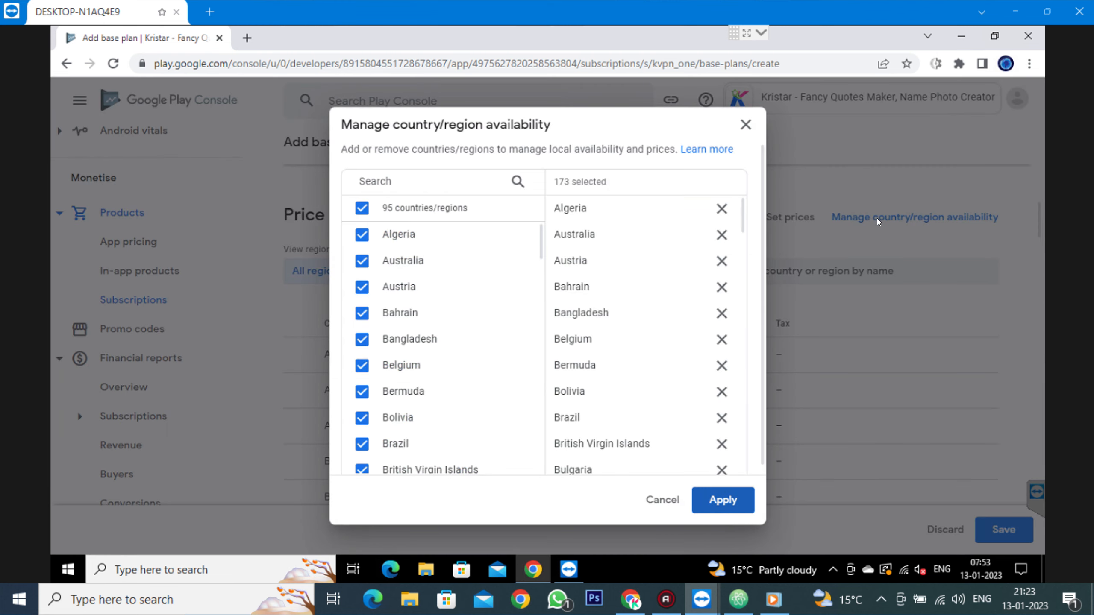
{"action": "scroll", "coordinate": [646, 391], "scroll_direction": "down", "scroll_amount": 20}
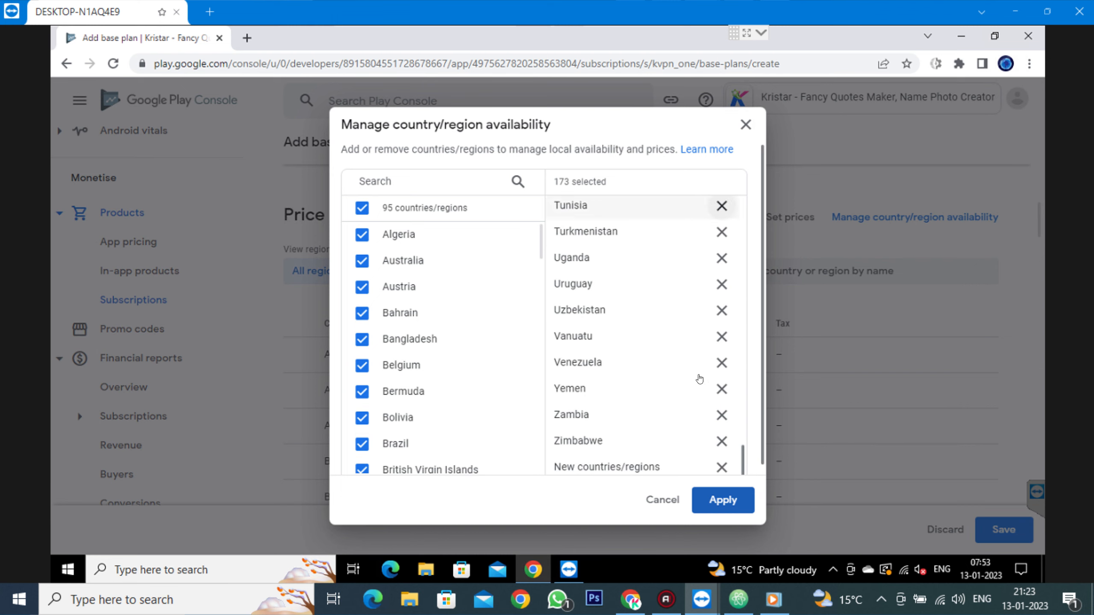
{"action": "left_click", "coordinate": [723, 501]}
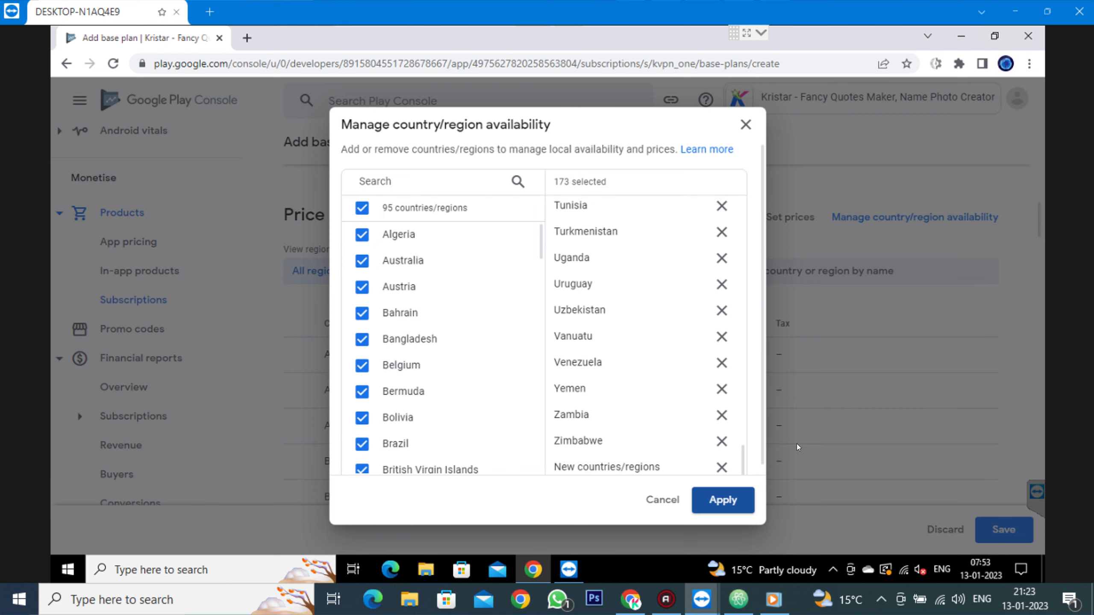
{"action": "scroll", "coordinate": [797, 447], "scroll_direction": "down", "scroll_amount": 20}
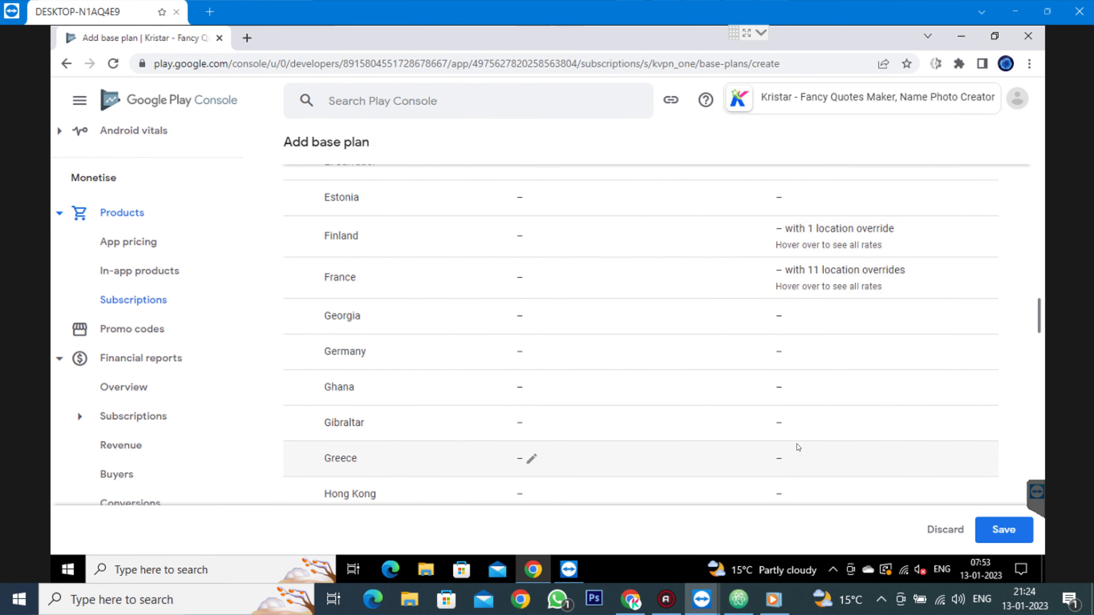
{"action": "scroll", "coordinate": [796, 447], "scroll_direction": "down", "scroll_amount": 20}
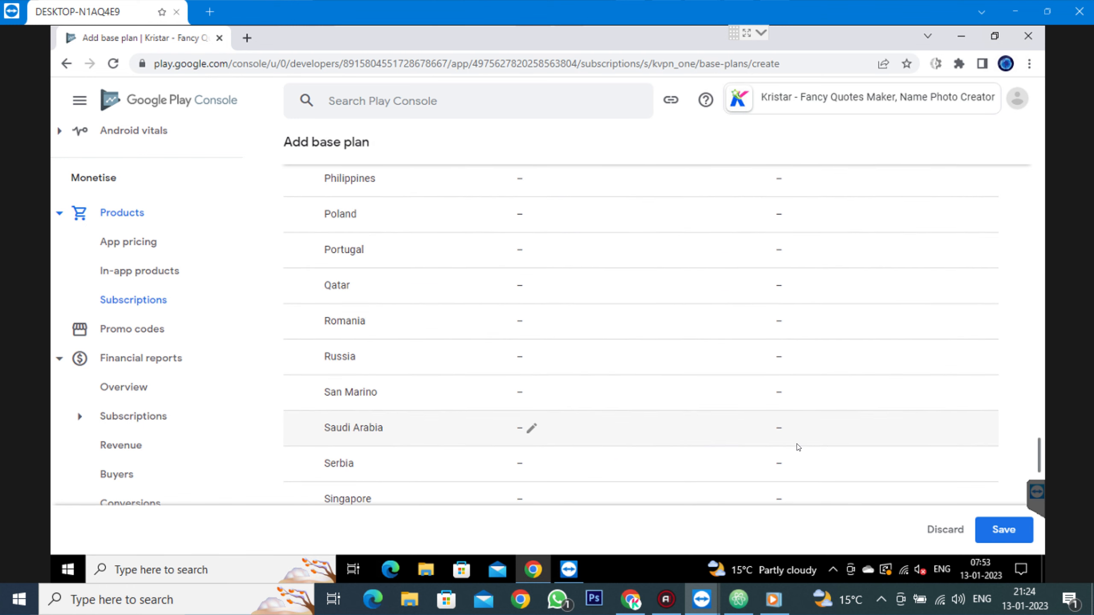
{"action": "scroll", "coordinate": [798, 446], "scroll_direction": "down", "scroll_amount": 5}
{"action": "scroll", "coordinate": [797, 447], "scroll_direction": "down", "scroll_amount": 6}
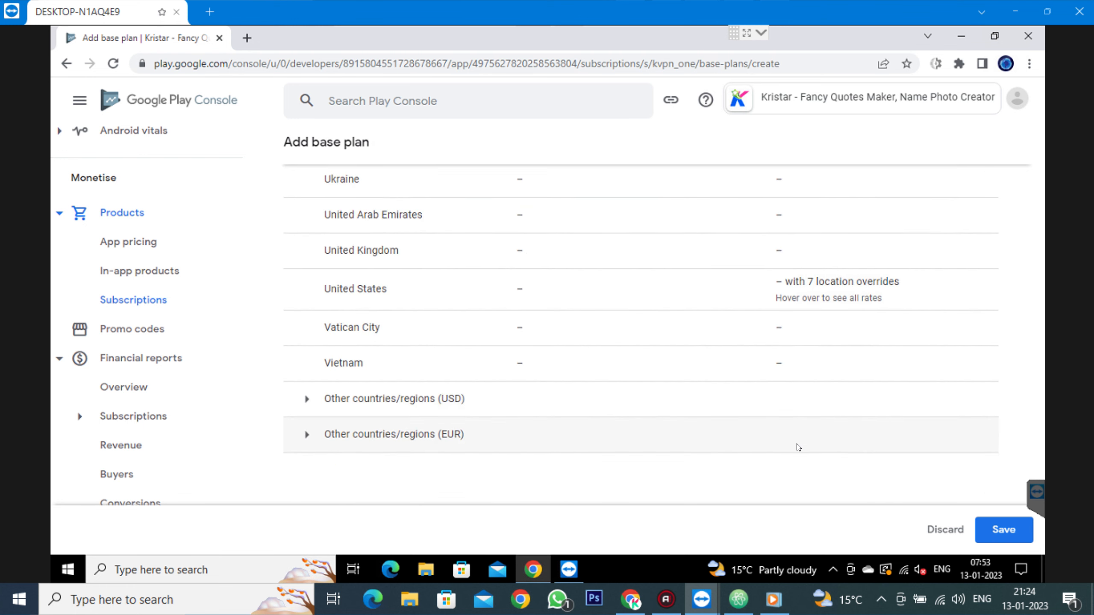
{"action": "scroll", "coordinate": [798, 447], "scroll_direction": "up", "scroll_amount": 20}
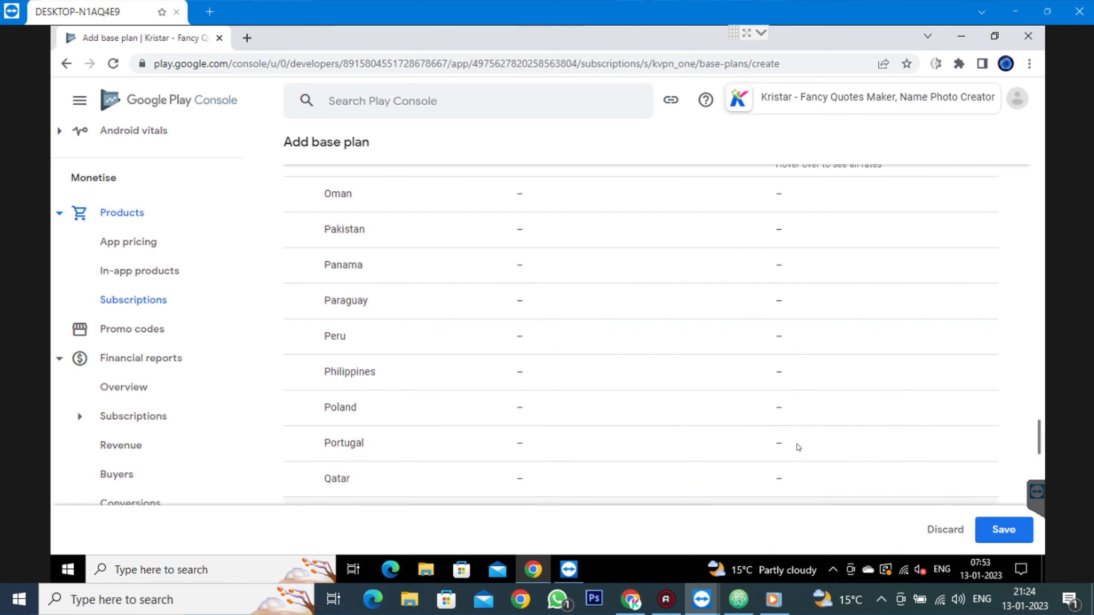
{"action": "scroll", "coordinate": [797, 447], "scroll_direction": "up", "scroll_amount": 10}
{"action": "scroll", "coordinate": [798, 447], "scroll_direction": "down", "scroll_amount": 5}
Close Algeria's Edit price dialog without setting a price, then bring up the Atom notes
{"action": "scroll", "coordinate": [797, 447], "scroll_direction": "down", "scroll_amount": 2}
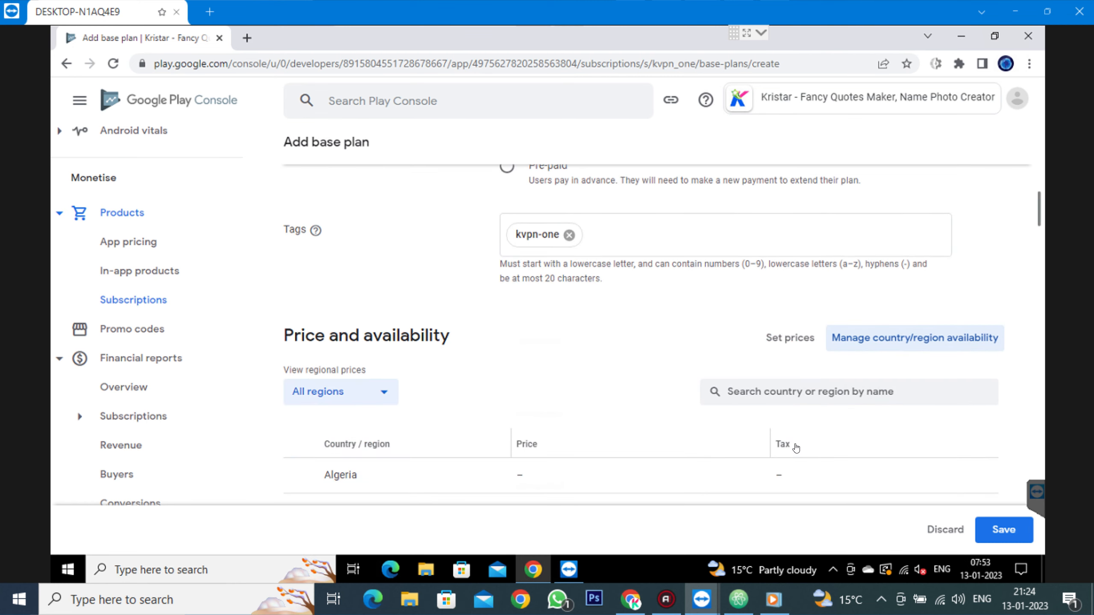
{"action": "scroll", "coordinate": [796, 448], "scroll_direction": "down", "scroll_amount": 2}
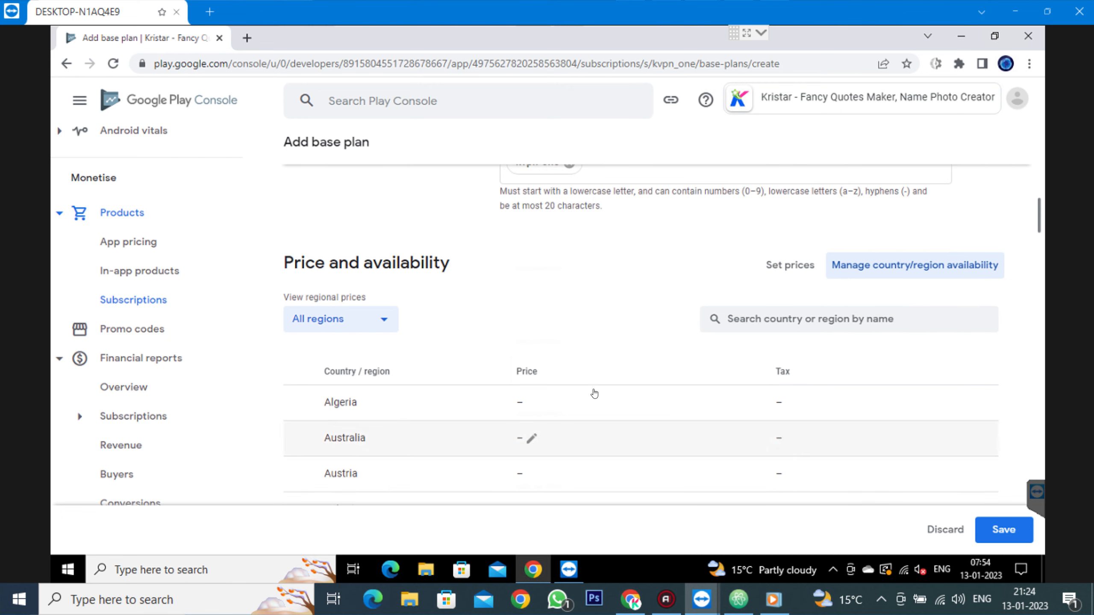
{"action": "left_click", "coordinate": [531, 404]}
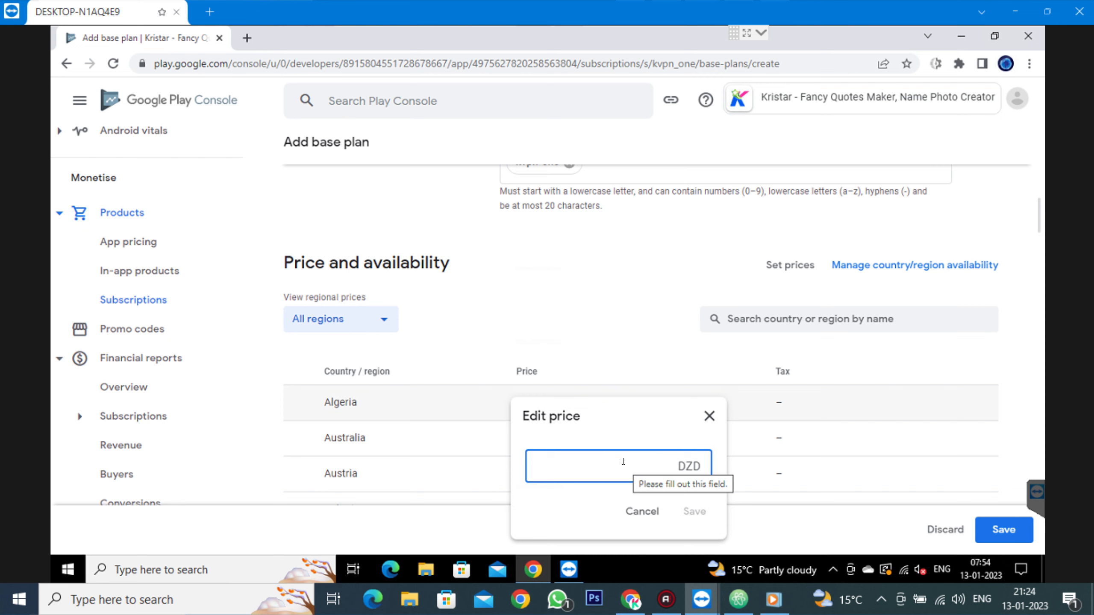
{"action": "left_click", "coordinate": [709, 416]}
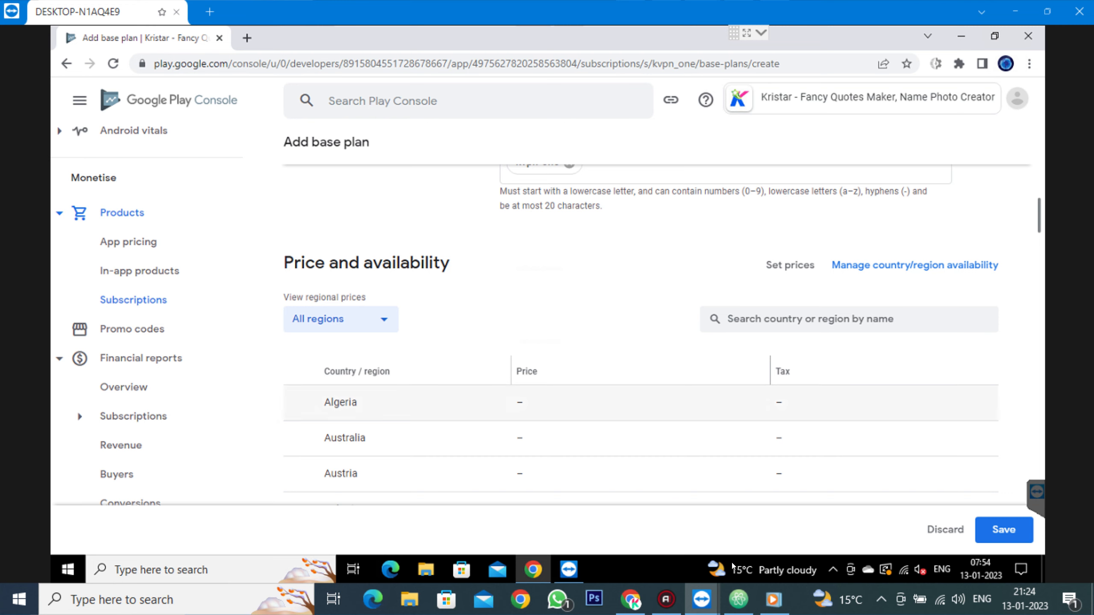
{"action": "left_click", "coordinate": [739, 600]}
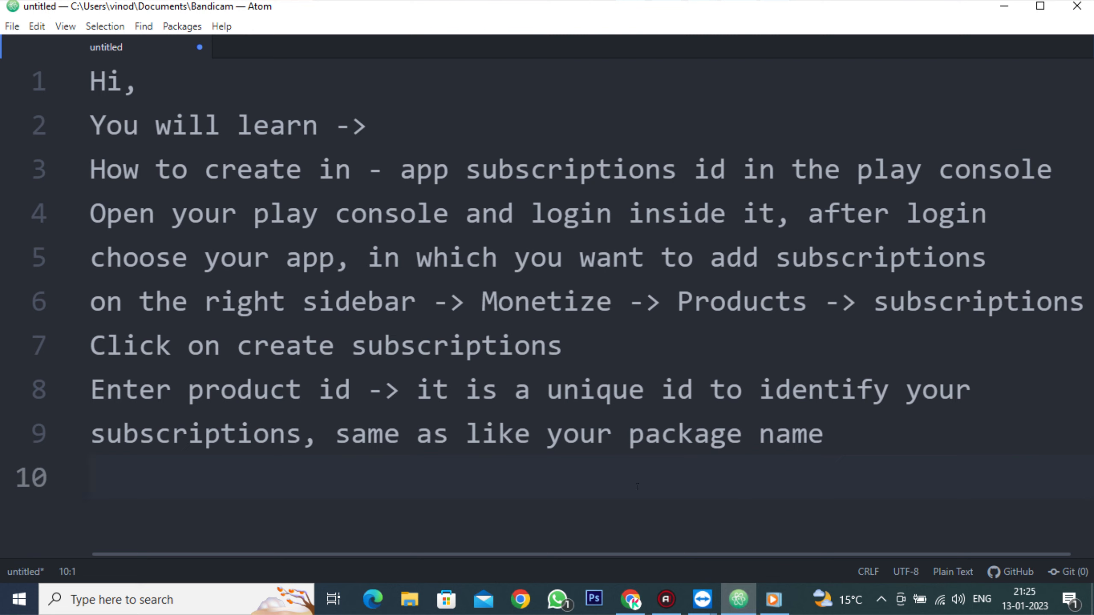
Add the notes line 'Set price for all countries at once or individually each'
{"action": "type", "text": "Set pric"}
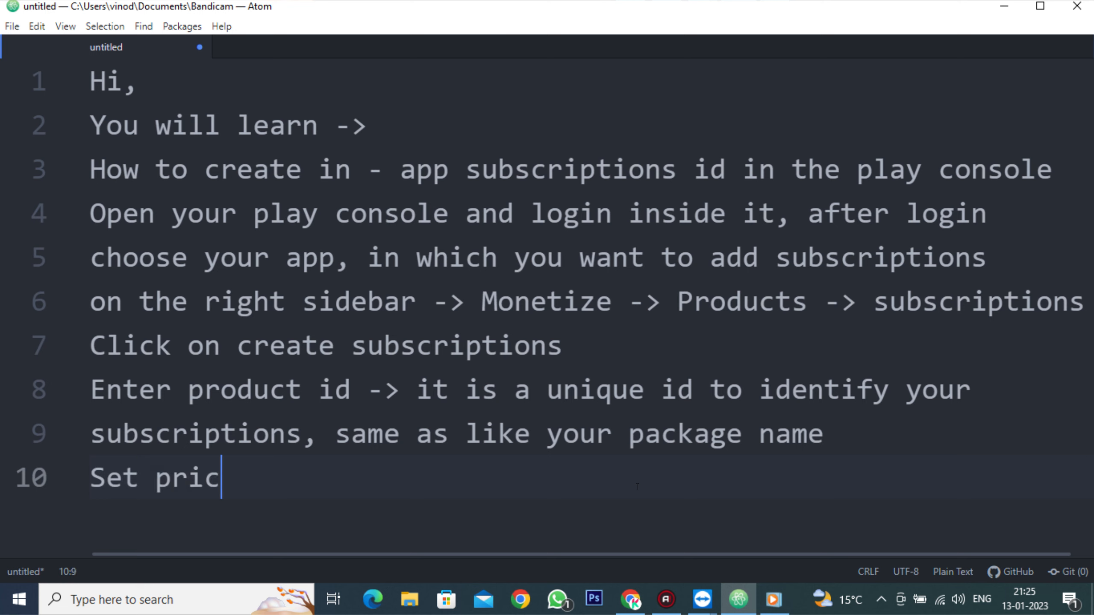
{"action": "type", "text": "e for all"}
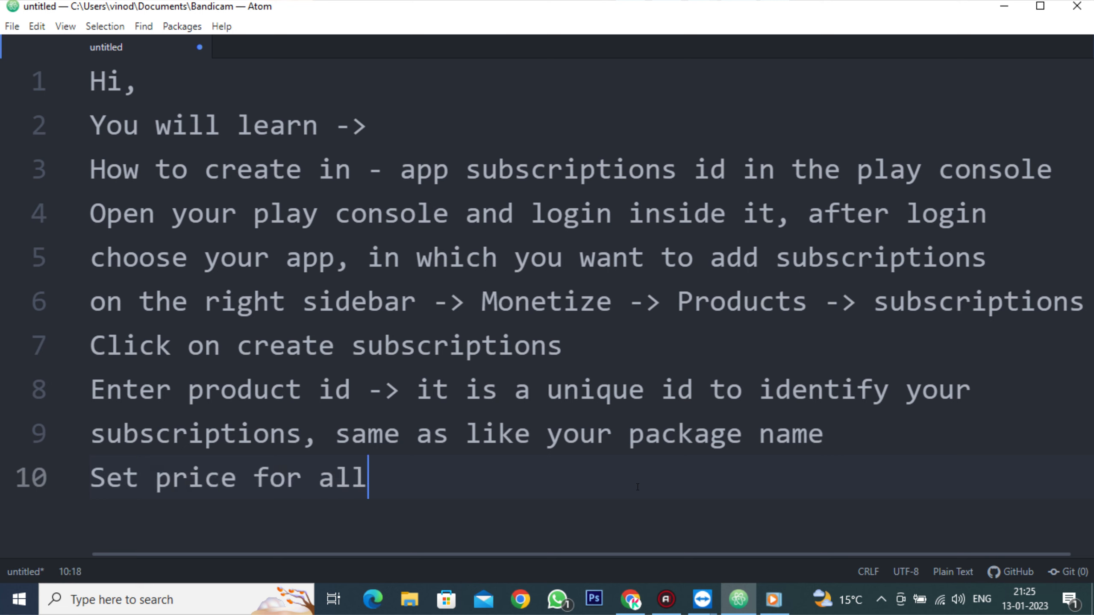
{"action": "type", "text": " countri"}
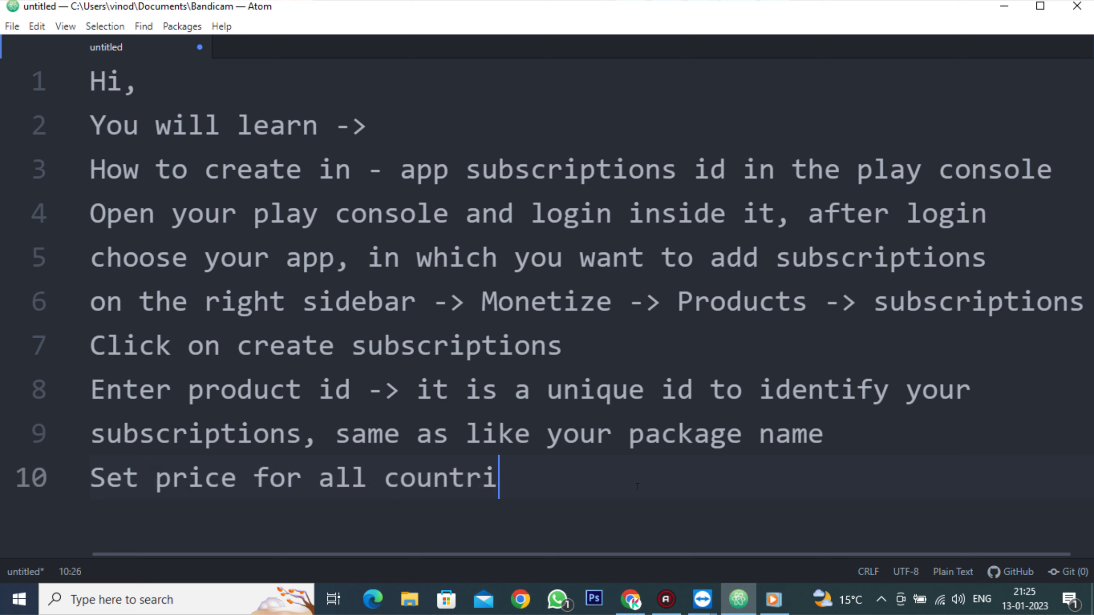
{"action": "type", "text": "es at once or"}
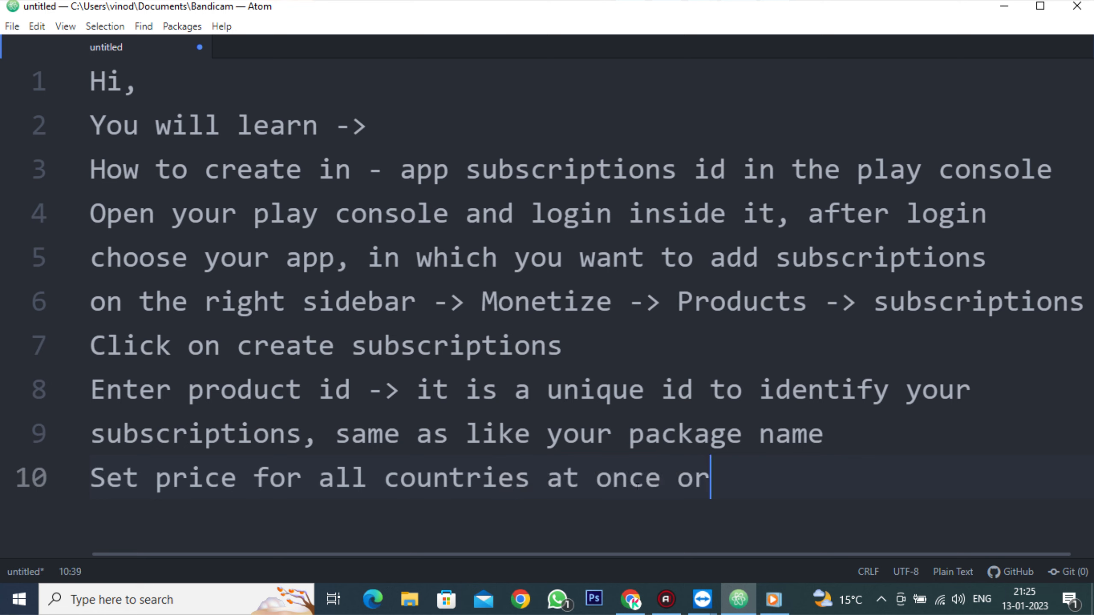
{"action": "type", "text": " individu"}
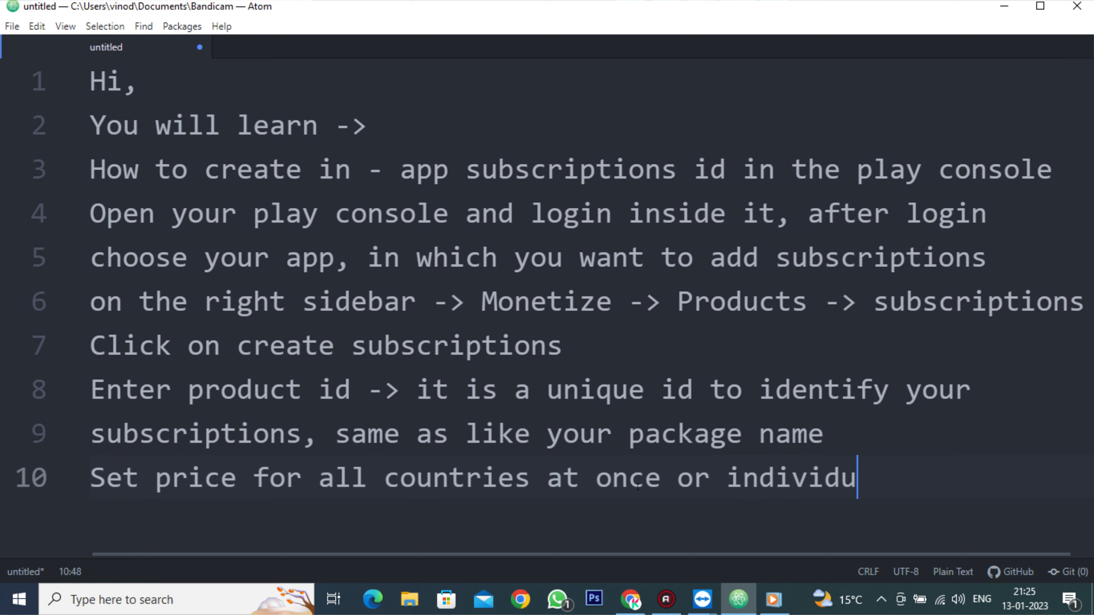
{"action": "type", "text": "ally each"}
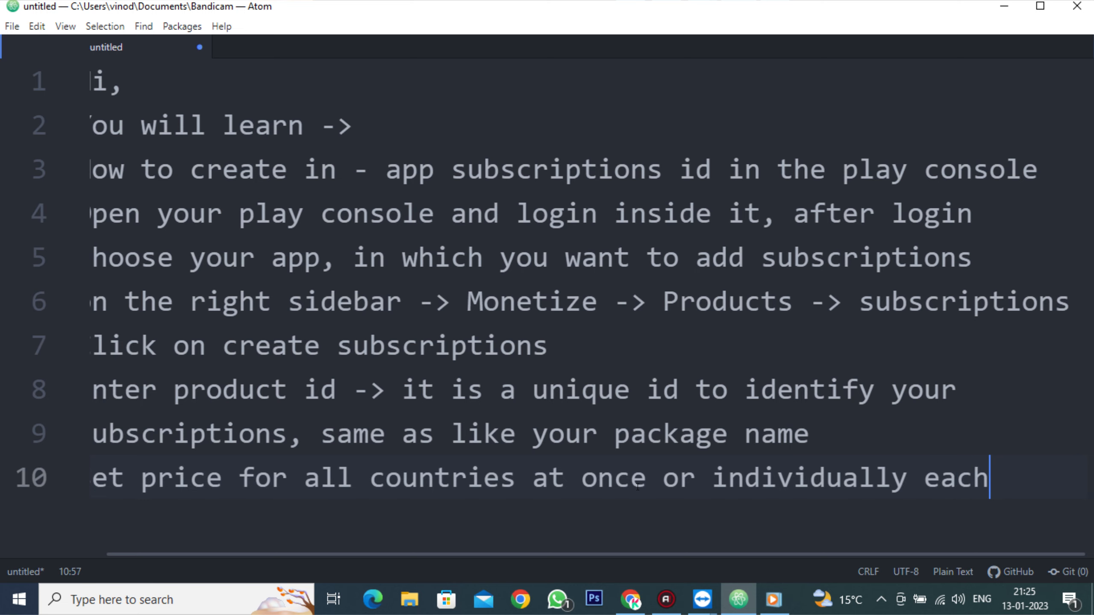
{"action": "key", "text": "Return"}
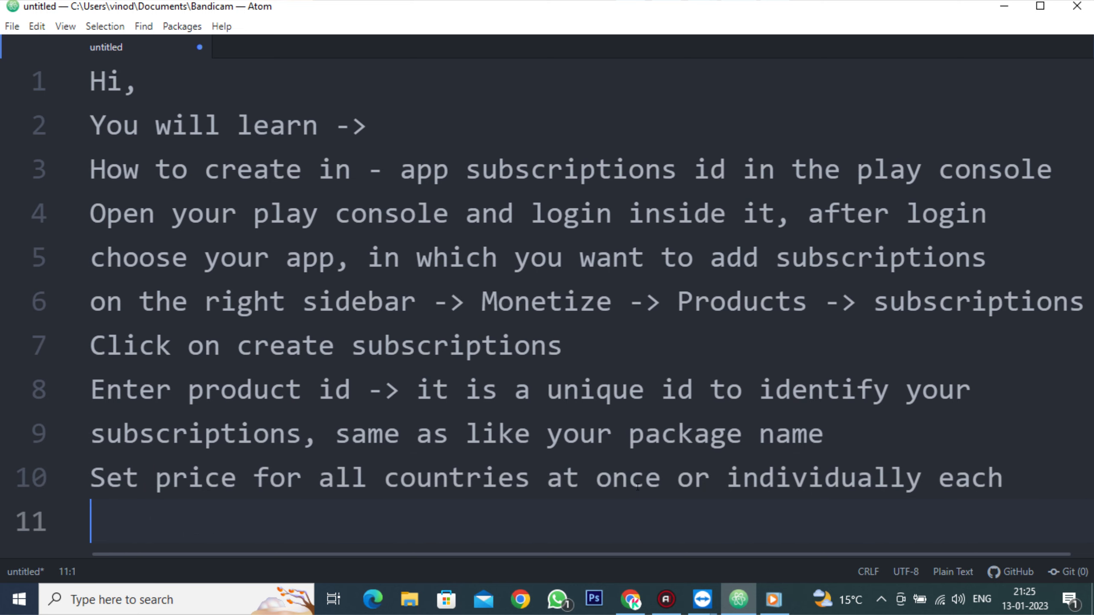
Back in Play Console, dismiss the news panel and select all 176 countries for bulk pricing
{"action": "left_click", "coordinate": [732, 597]}
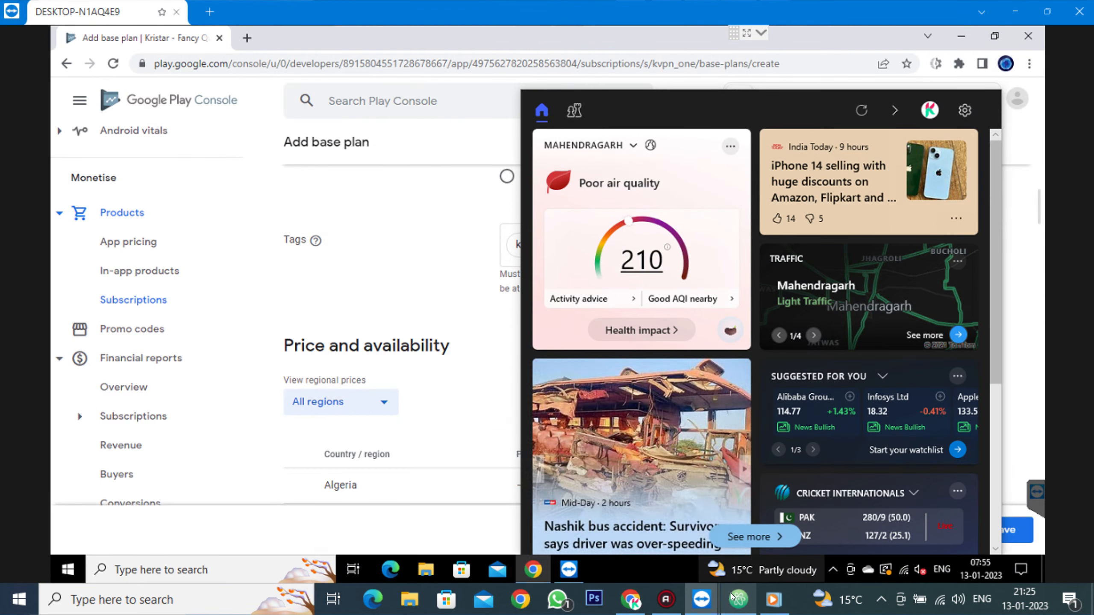
{"action": "left_click", "coordinate": [433, 413]}
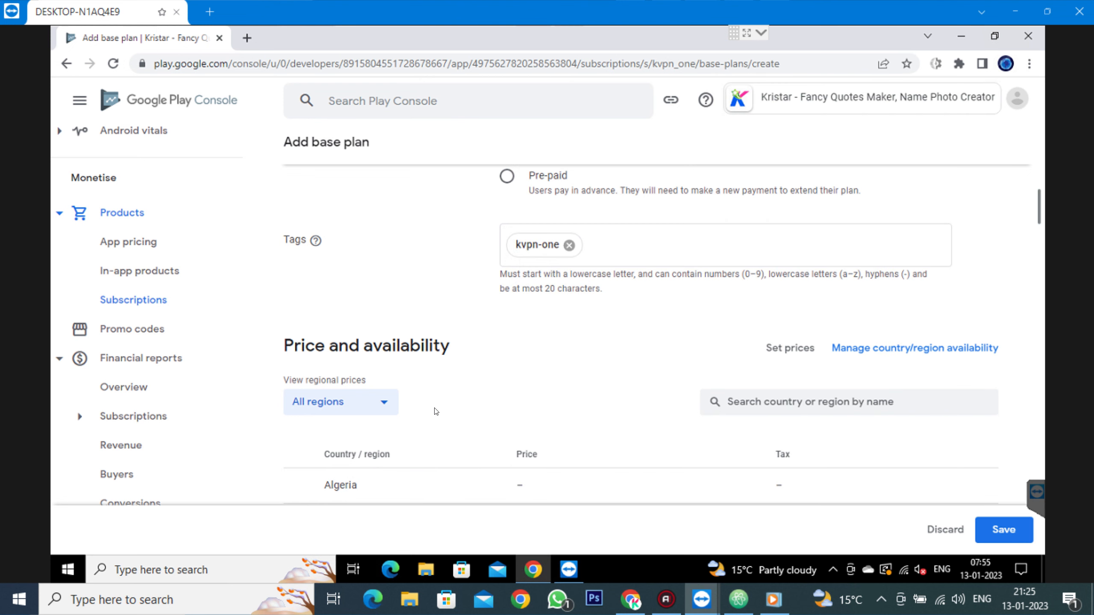
{"action": "scroll", "coordinate": [434, 412], "scroll_direction": "down", "scroll_amount": 3}
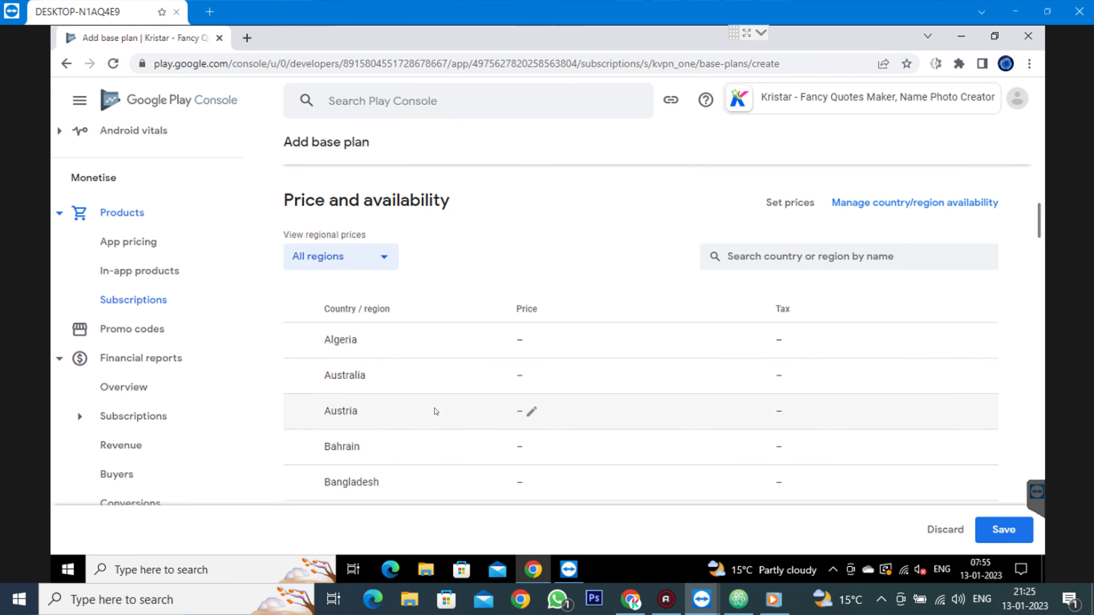
{"action": "left_click", "coordinate": [784, 208]}
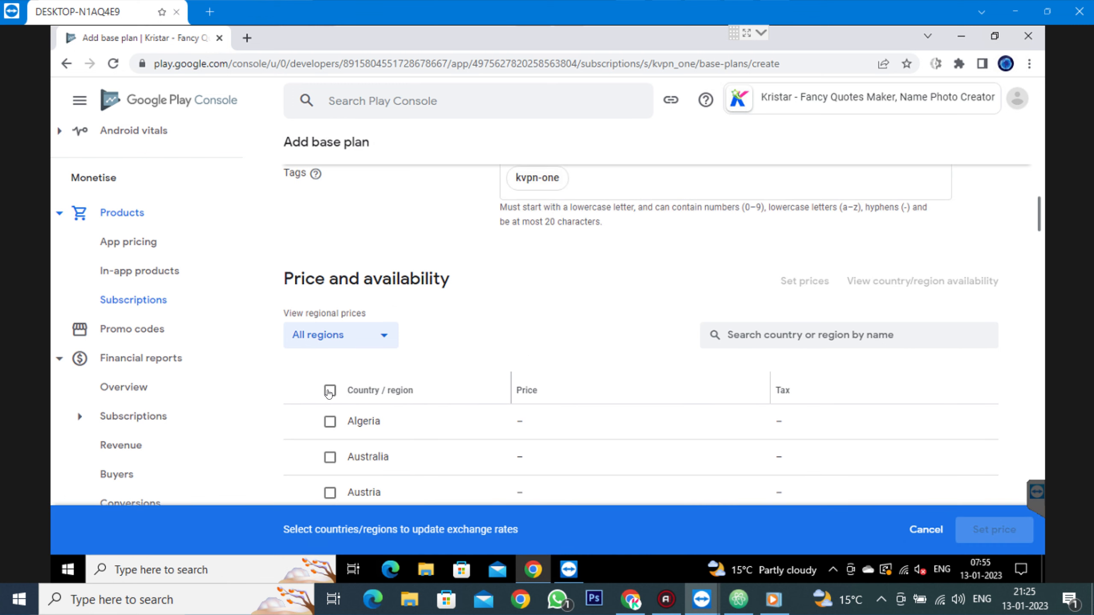
{"action": "left_click", "coordinate": [330, 391]}
{"action": "scroll", "coordinate": [328, 393], "scroll_direction": "down", "scroll_amount": 5}
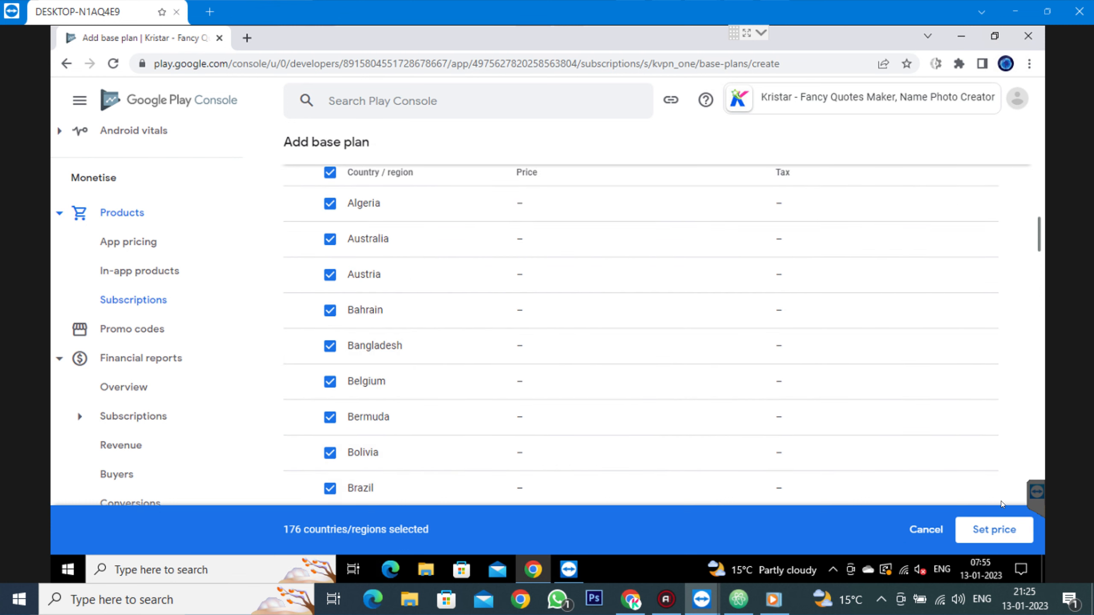
Enter 2 as the new bulk price and choose USD as its currency
{"action": "left_click", "coordinate": [959, 534]}
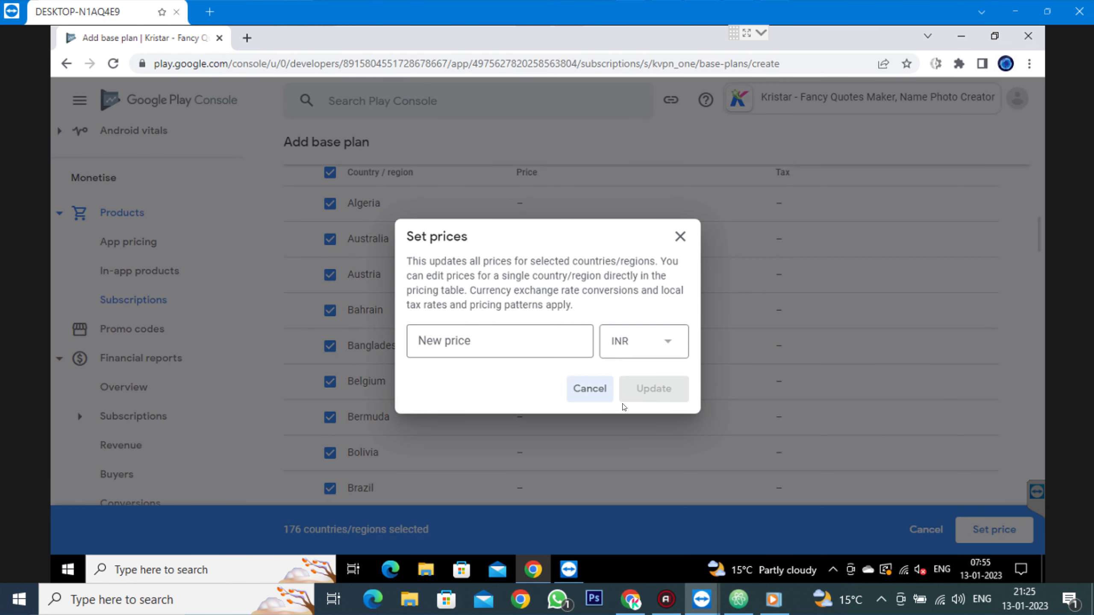
{"action": "left_click", "coordinate": [489, 343]}
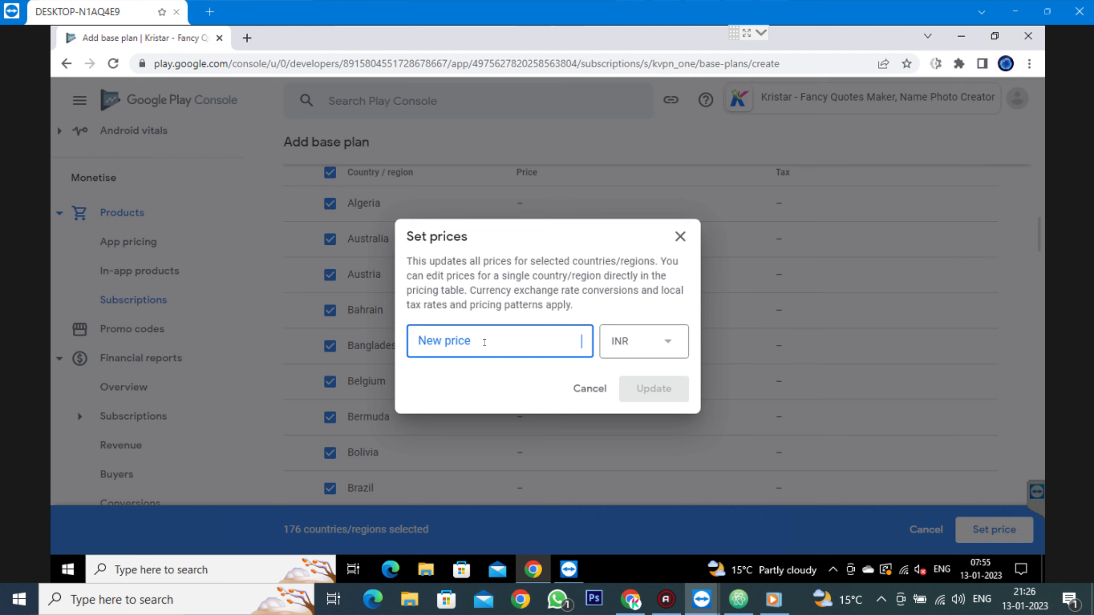
{"action": "type", "text": "1"}
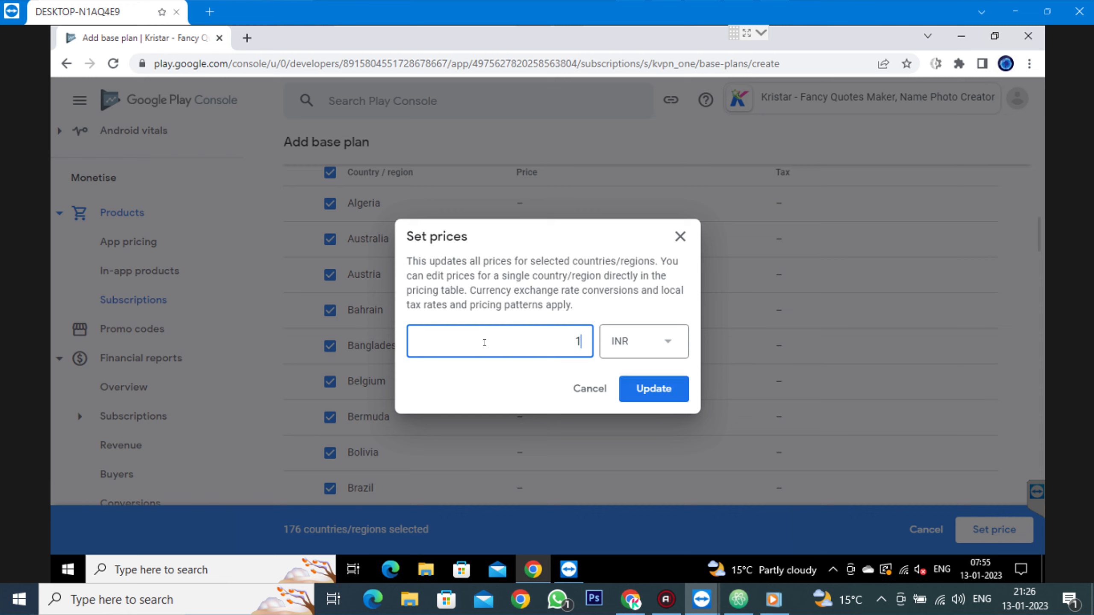
{"action": "key", "text": "BackSpace"}
{"action": "type", "text": "2"}
{"action": "left_click", "coordinate": [644, 346]}
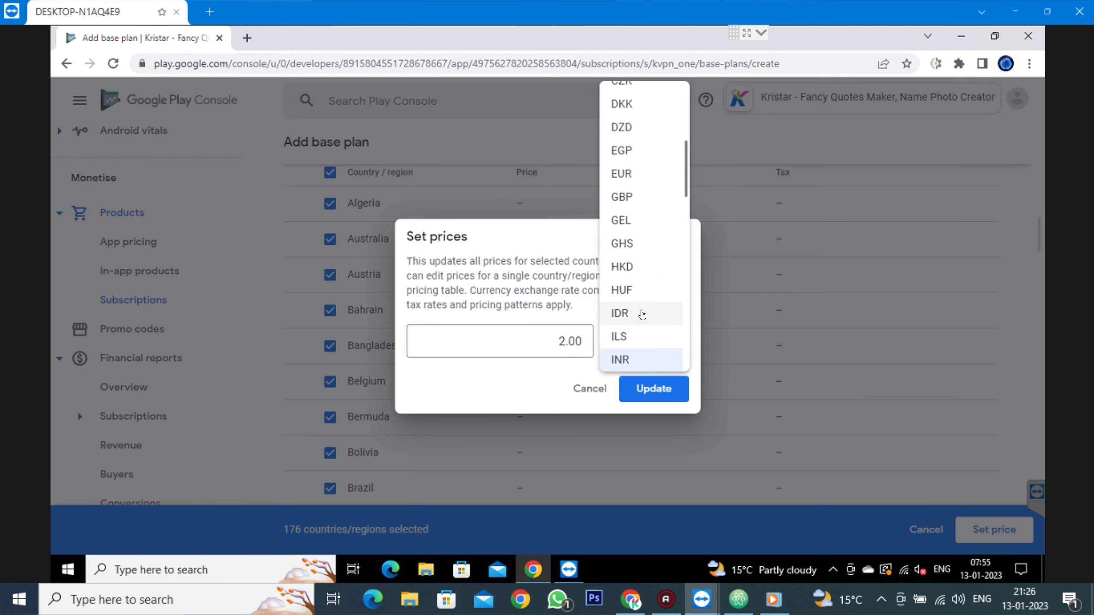
{"action": "scroll", "coordinate": [642, 314], "scroll_direction": "down", "scroll_amount": 10}
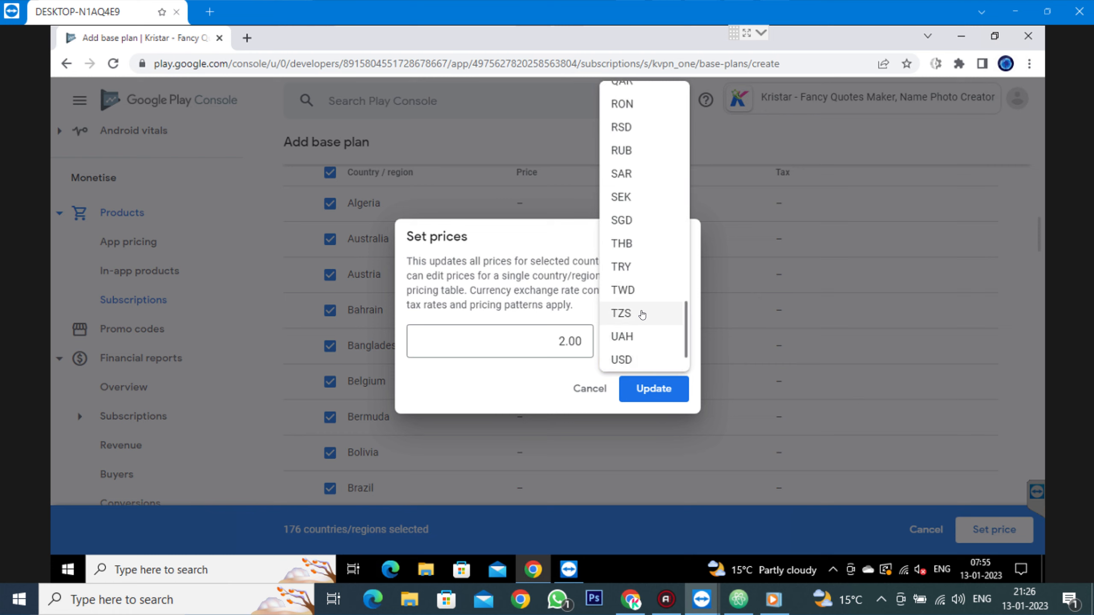
{"action": "left_click", "coordinate": [636, 361]}
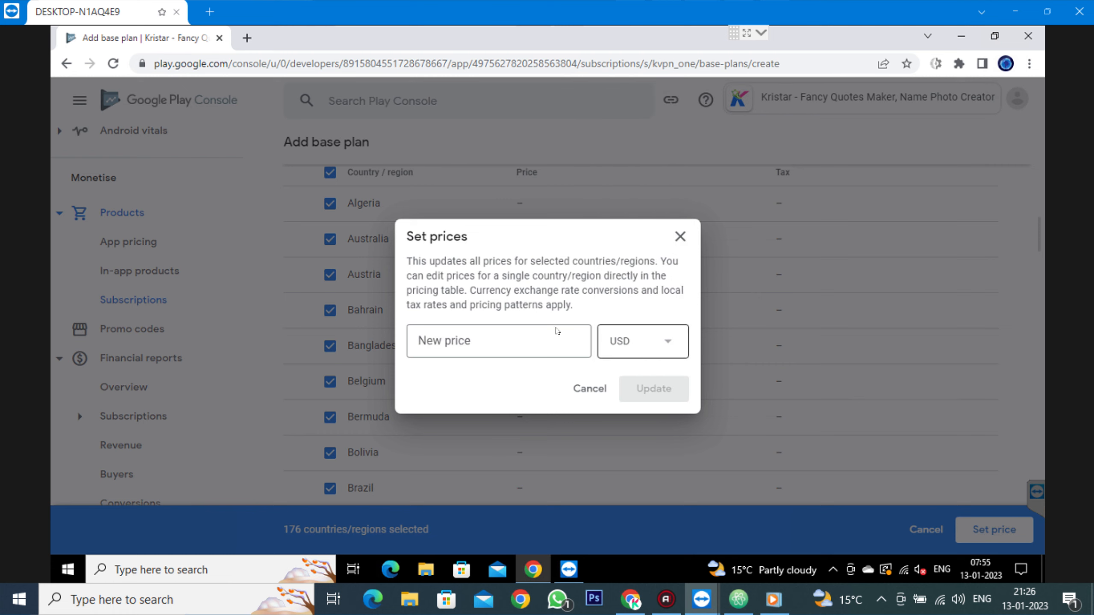
Re-enter the 2 USD price and apply it to all 176 countries/regions
{"action": "left_click", "coordinate": [533, 341]}
{"action": "type", "text": "2"}
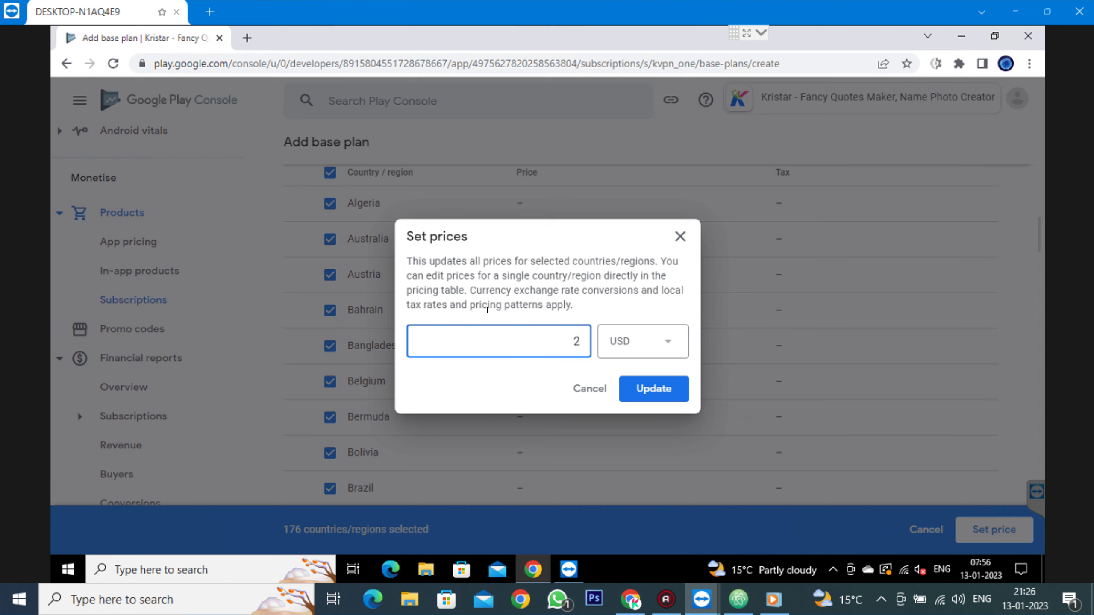
{"action": "left_click_drag", "start_coordinate": [406, 260], "coordinate": [658, 261]}
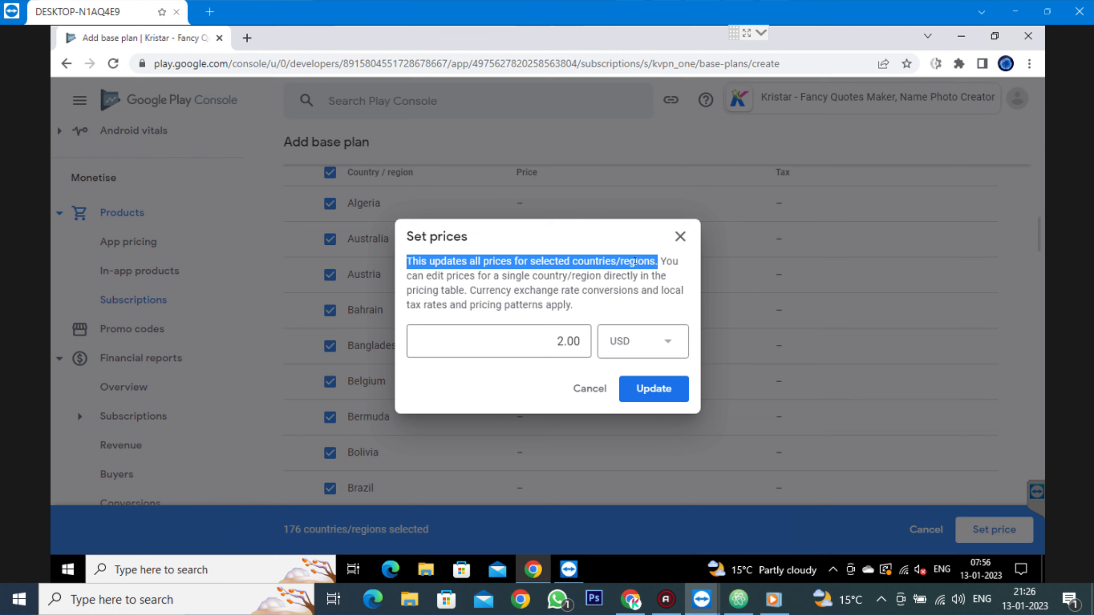
{"action": "left_click", "coordinate": [634, 261]}
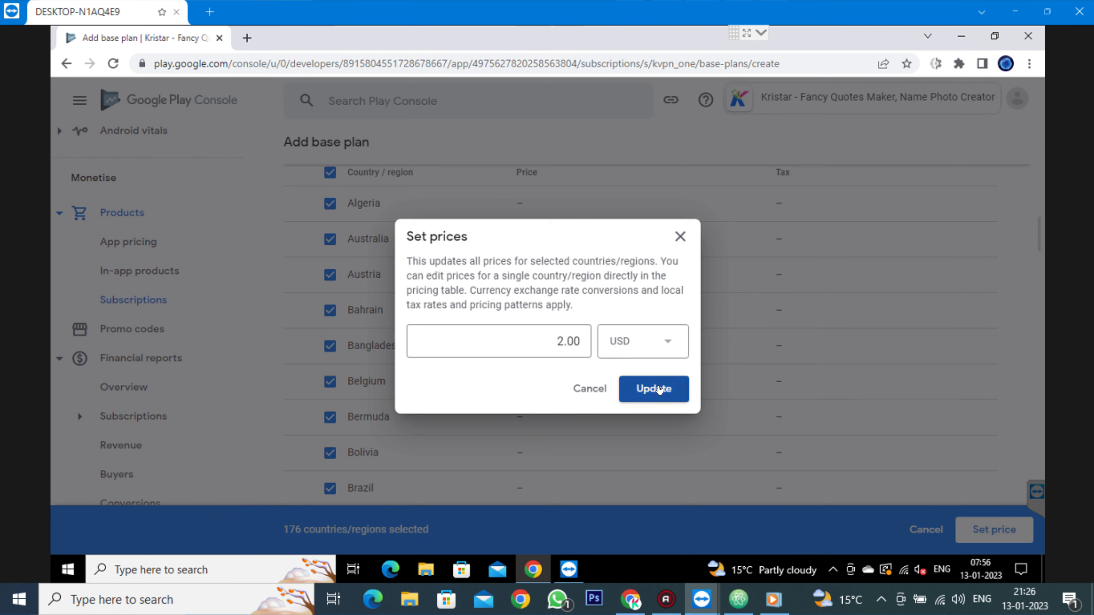
{"action": "left_click", "coordinate": [658, 390]}
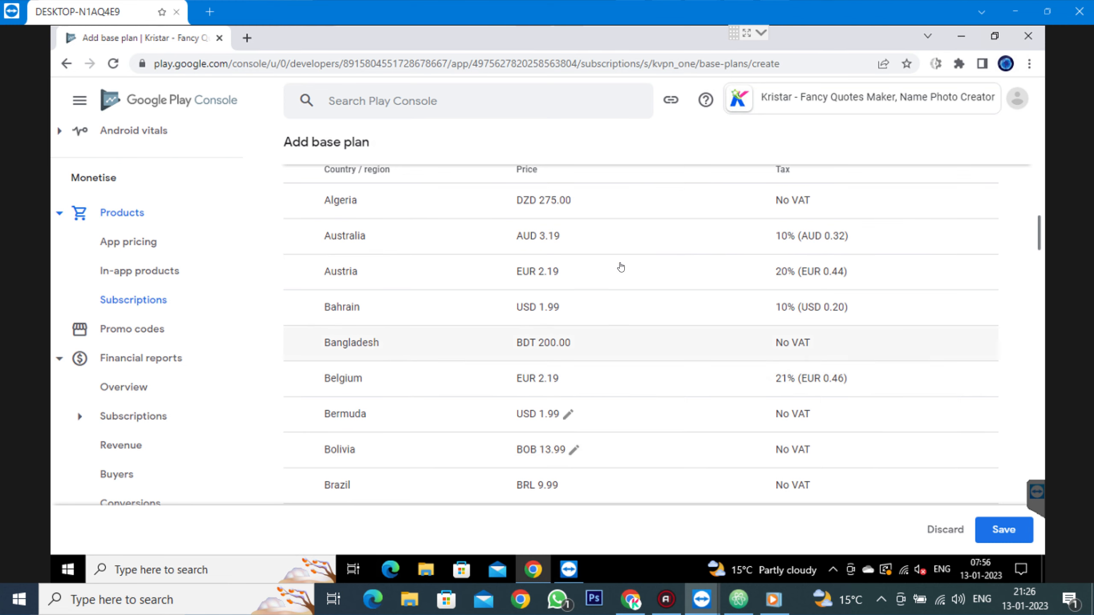
{"action": "scroll", "coordinate": [573, 374], "scroll_direction": "down", "scroll_amount": 10}
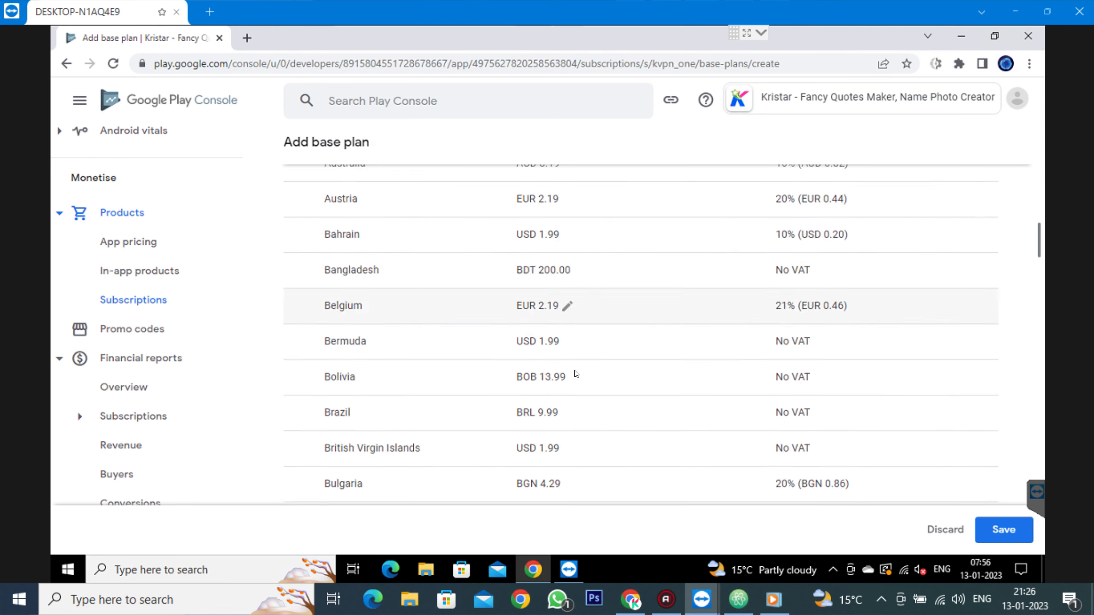
{"action": "scroll", "coordinate": [574, 373], "scroll_direction": "down", "scroll_amount": 8}
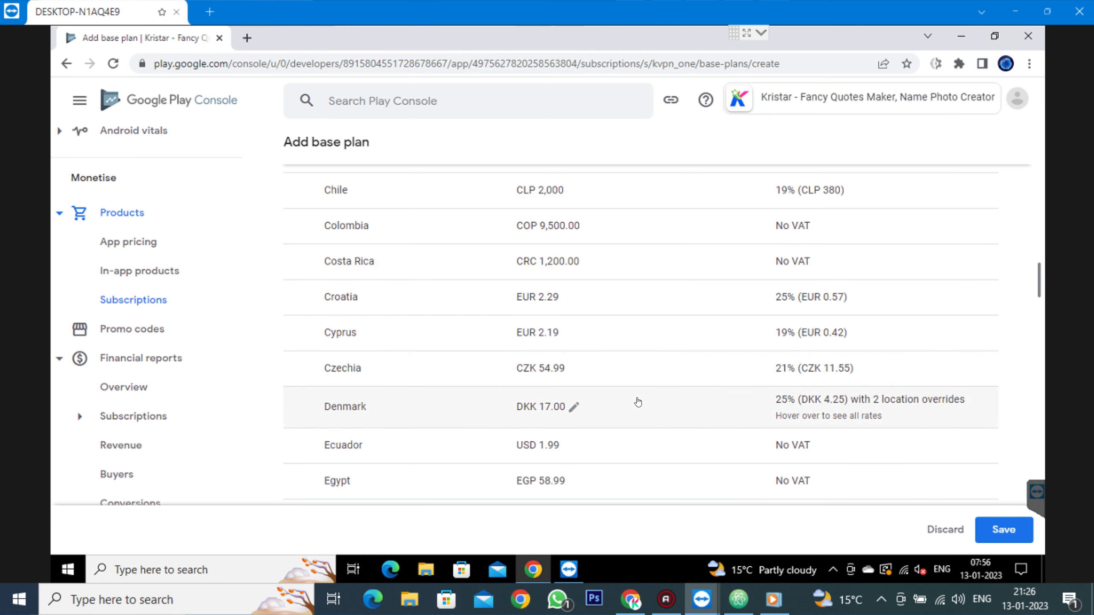
{"action": "scroll", "coordinate": [642, 411], "scroll_direction": "down", "scroll_amount": 20}
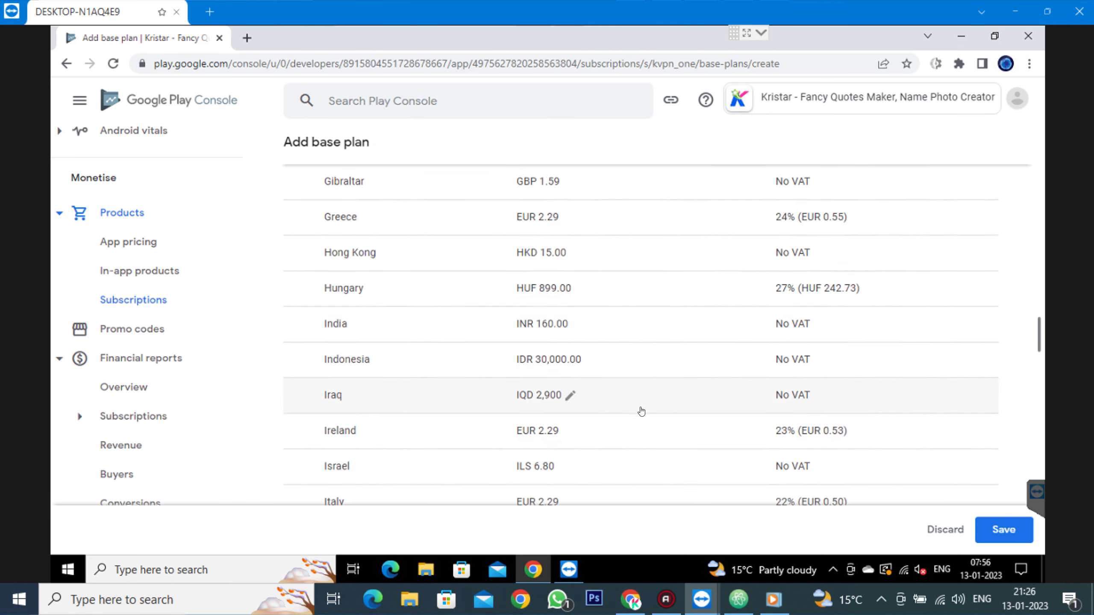
{"action": "scroll", "coordinate": [643, 410], "scroll_direction": "down", "scroll_amount": 20}
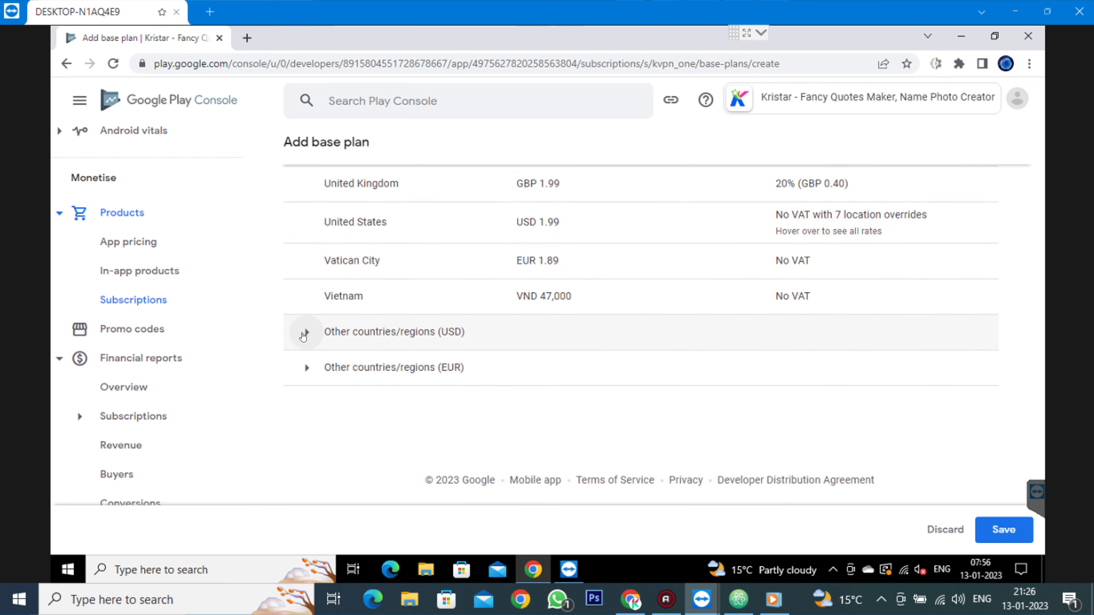
{"action": "left_click", "coordinate": [316, 341]}
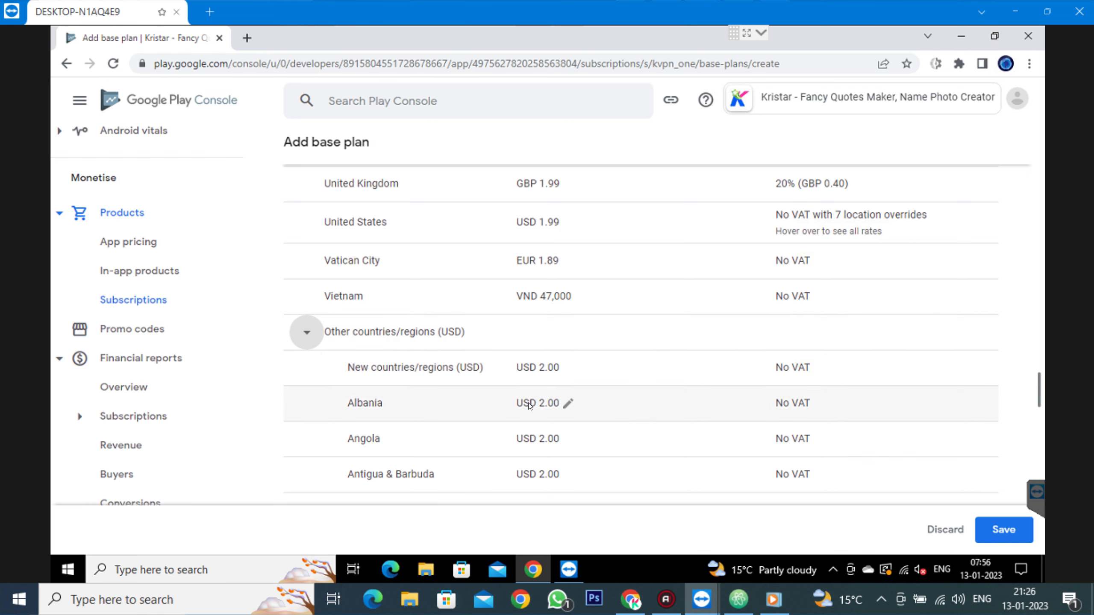
{"action": "scroll", "coordinate": [647, 408], "scroll_direction": "down", "scroll_amount": 20}
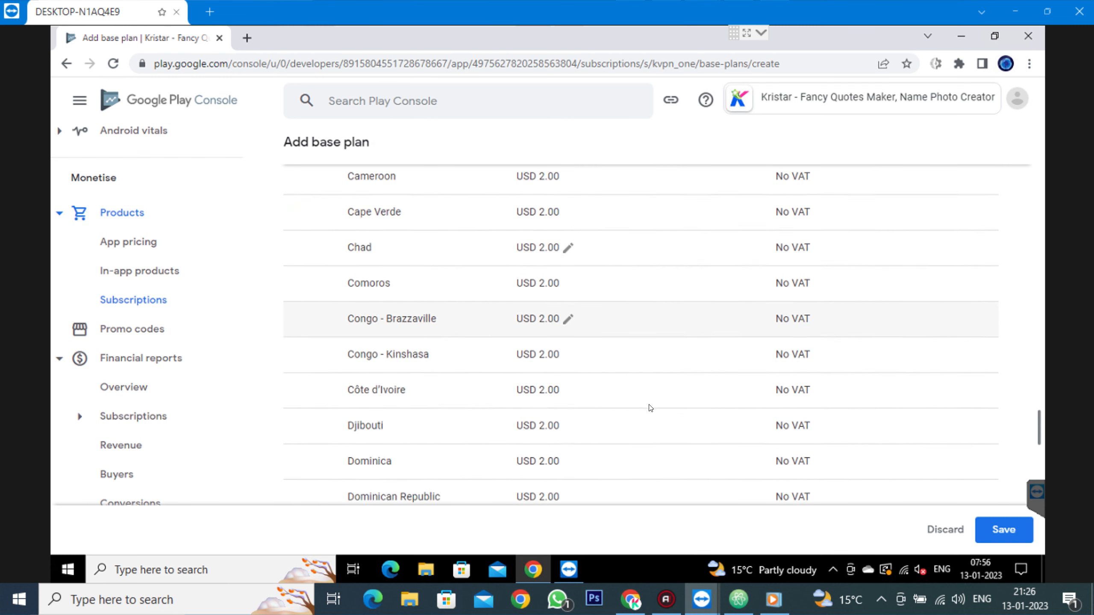
{"action": "scroll", "coordinate": [650, 409], "scroll_direction": "down", "scroll_amount": 15}
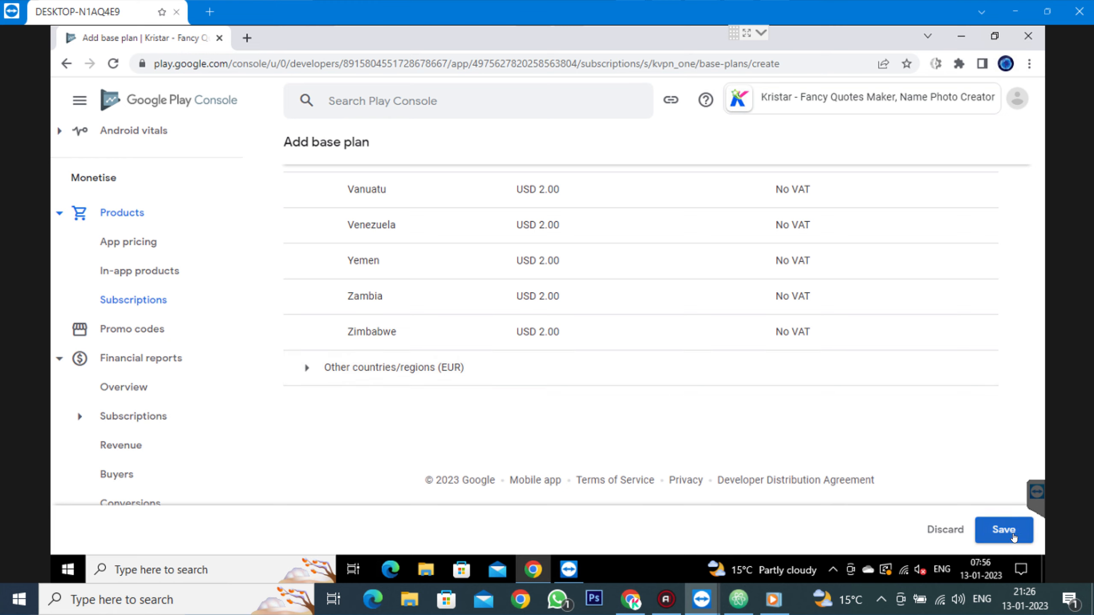
Attempt saving, then replace the base plan ID 1_month_kvpn with 1-kvpn-monthly
{"action": "left_click", "coordinate": [980, 537]}
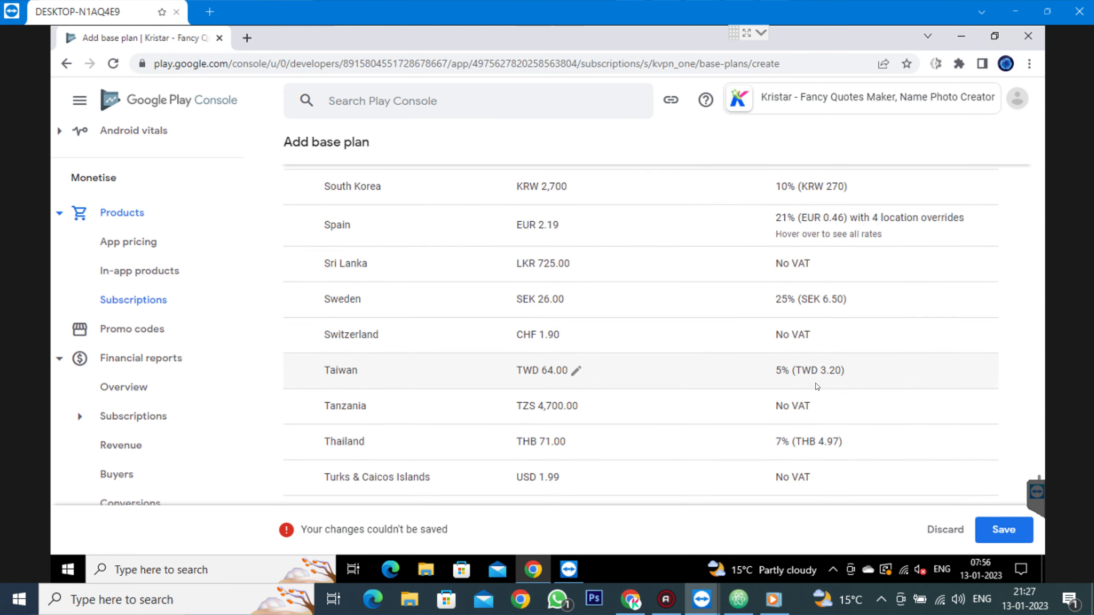
{"action": "scroll", "coordinate": [816, 386], "scroll_direction": "down", "scroll_amount": 10}
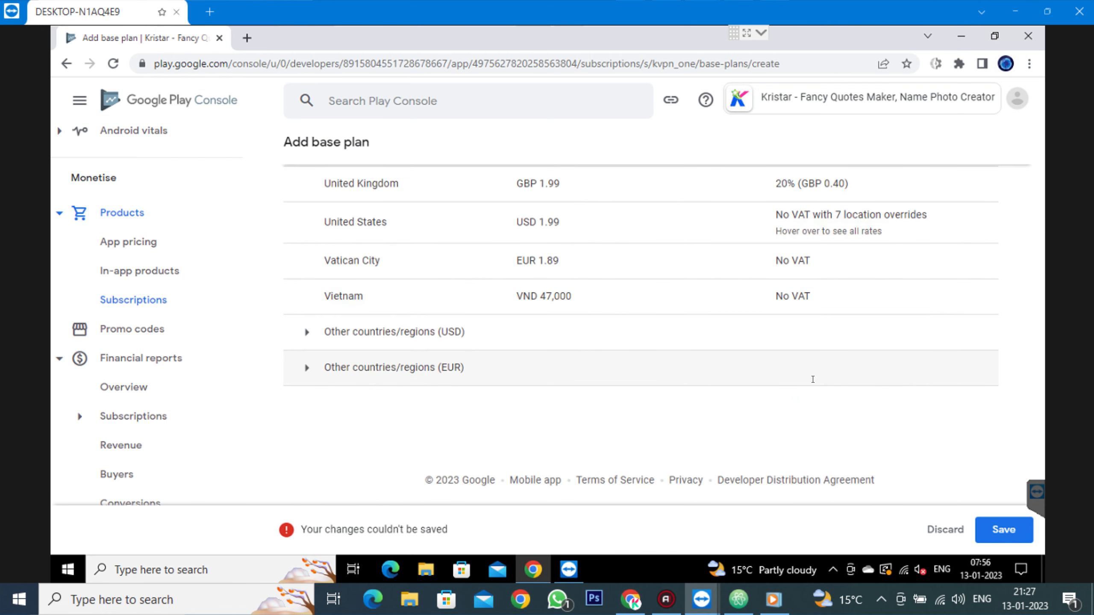
{"action": "scroll", "coordinate": [816, 387], "scroll_direction": "up", "scroll_amount": 15}
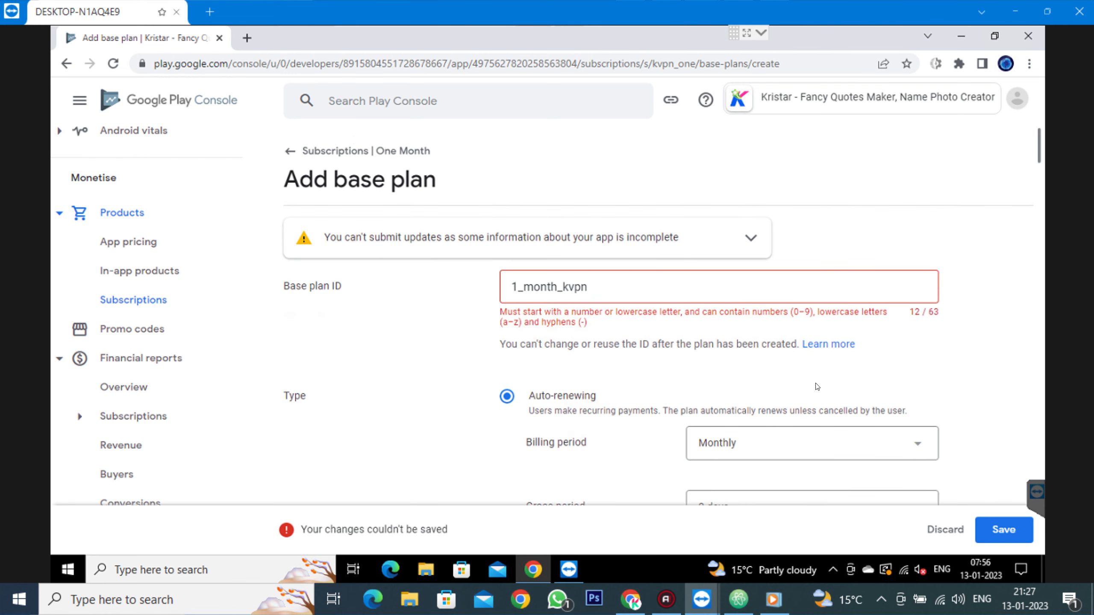
{"action": "left_click", "coordinate": [576, 287]}
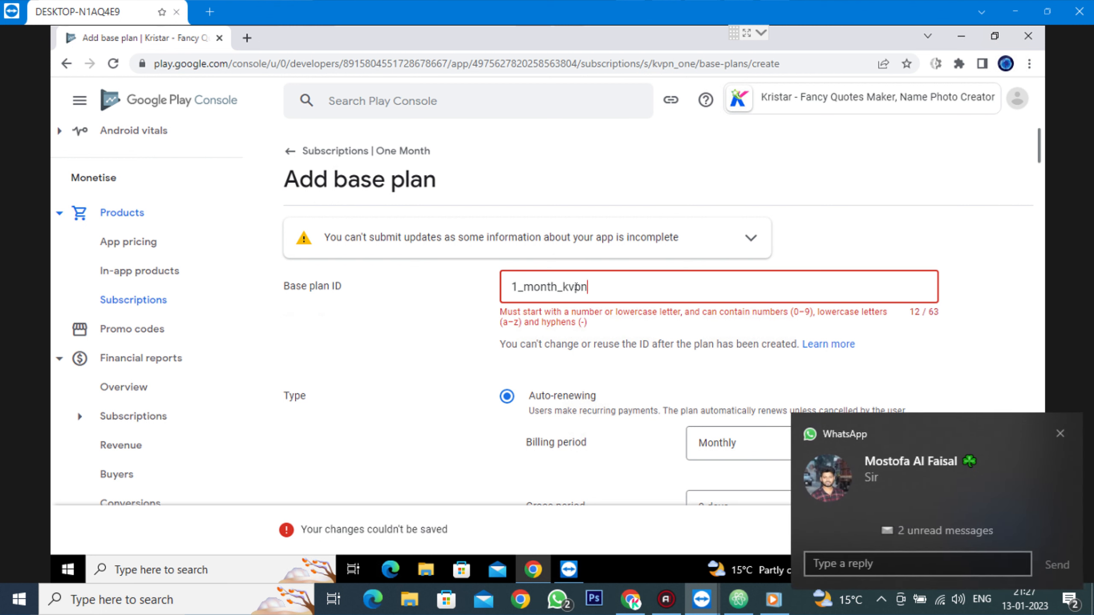
{"action": "left_click_drag", "start_coordinate": [588, 287], "coordinate": [509, 293]}
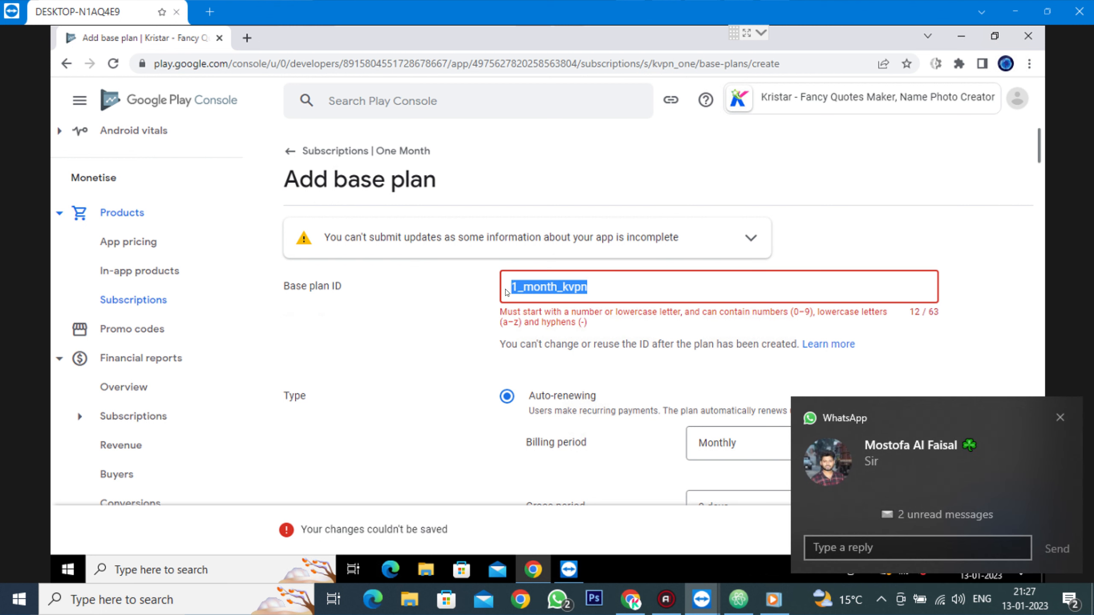
{"action": "key", "text": "BackSpace"}
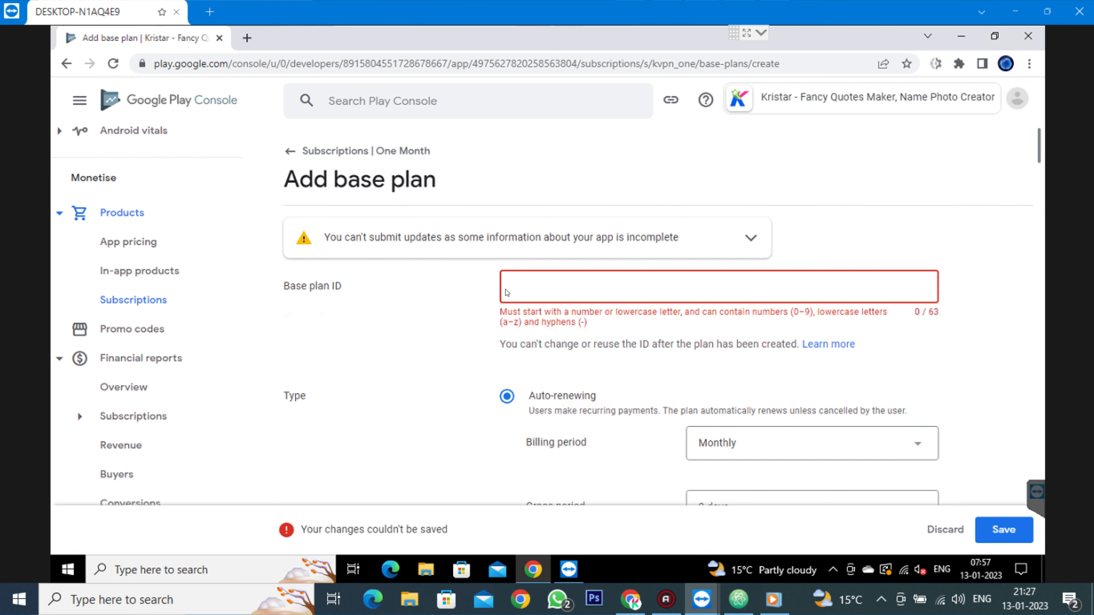
{"action": "type", "text": "1-kvpn-monthly"}
{"action": "left_click", "coordinate": [570, 323]}
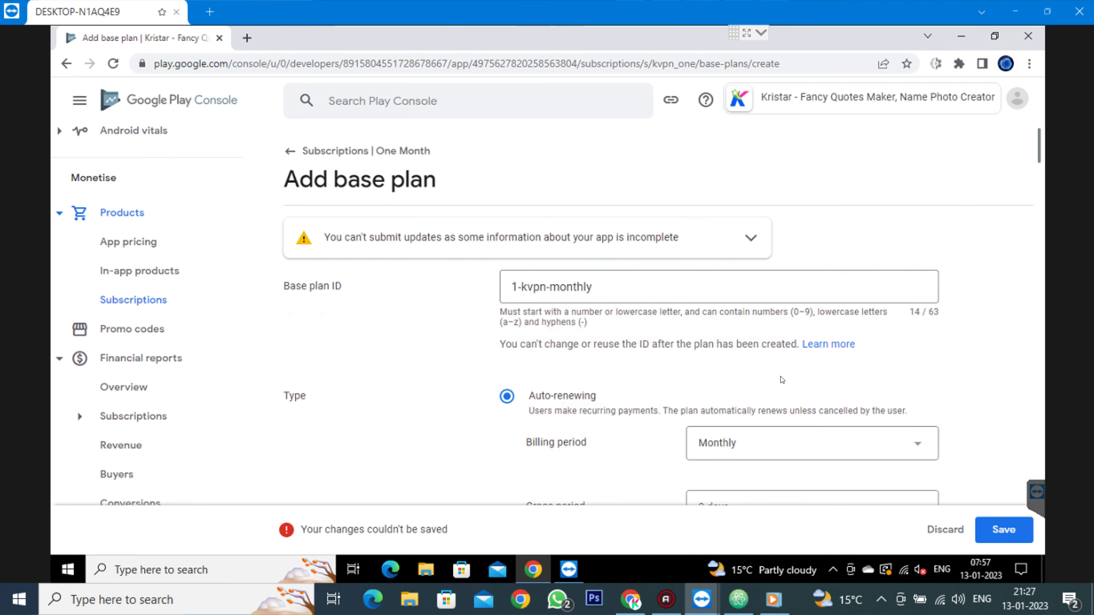
{"action": "scroll", "coordinate": [779, 375], "scroll_direction": "down", "scroll_amount": 10}
{"action": "scroll", "coordinate": [778, 373], "scroll_direction": "down", "scroll_amount": 20}
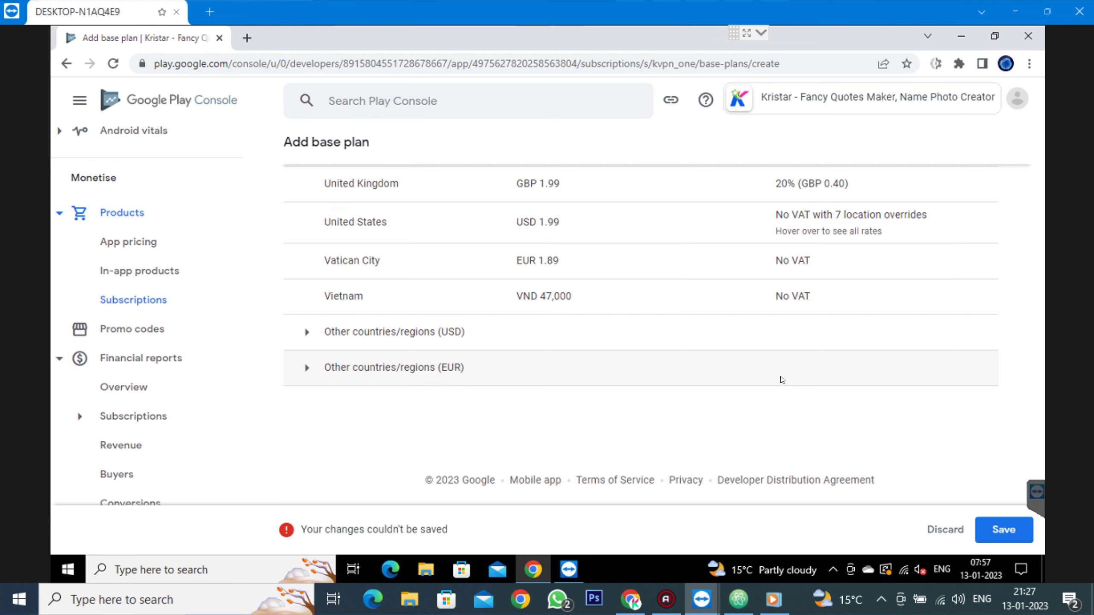
Save the One Month base plan so it shows as Draft '1-kvpn-monthly'
{"action": "left_click", "coordinate": [981, 533]}
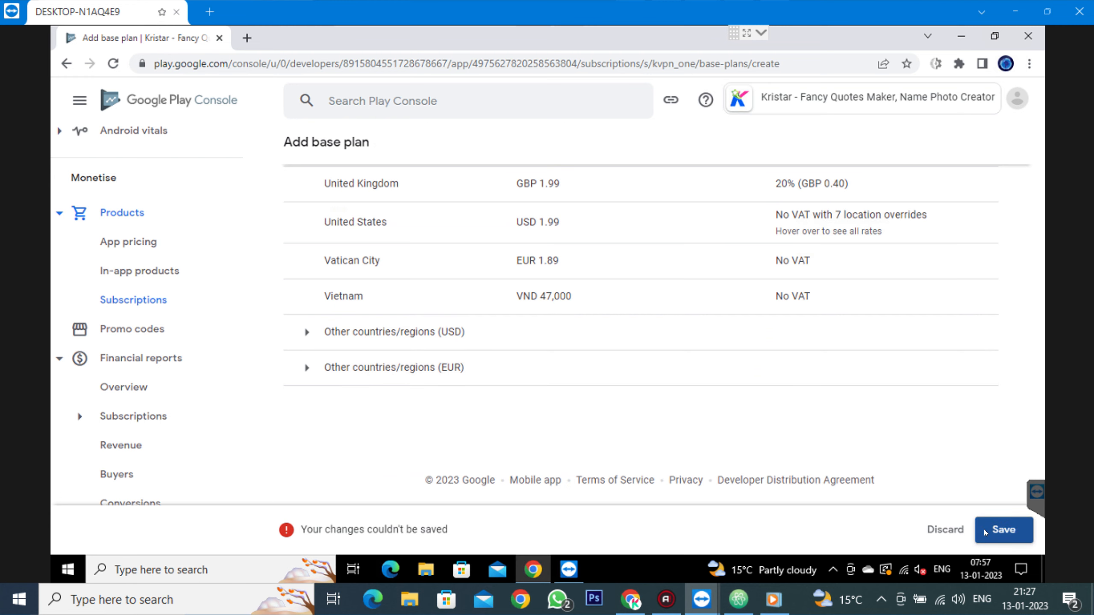
{"action": "left_click", "coordinate": [983, 533]}
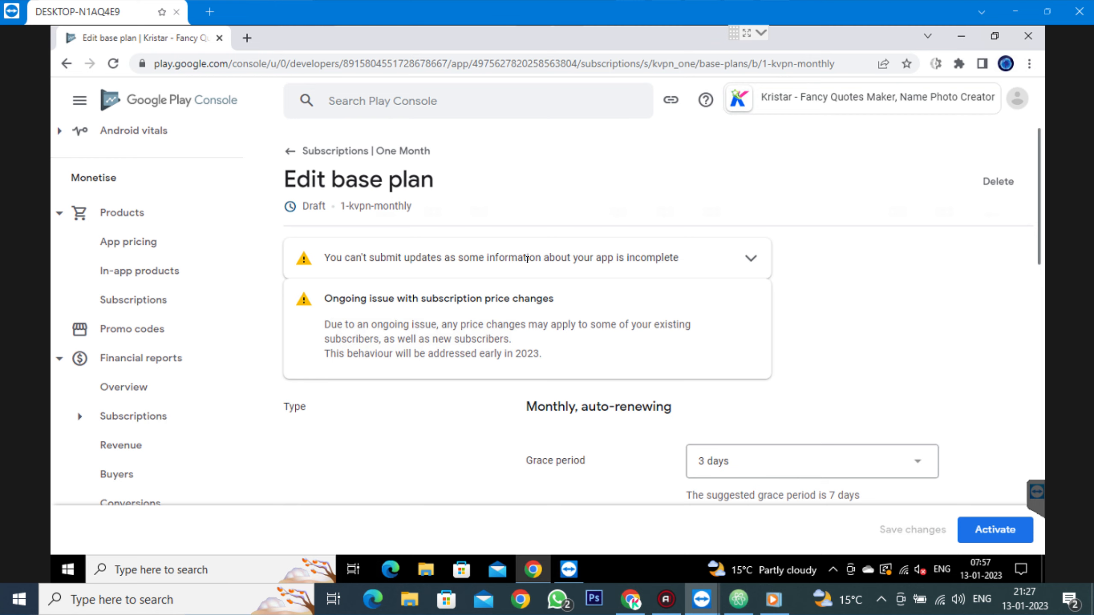
{"action": "scroll", "coordinate": [532, 266], "scroll_direction": "down", "scroll_amount": 10}
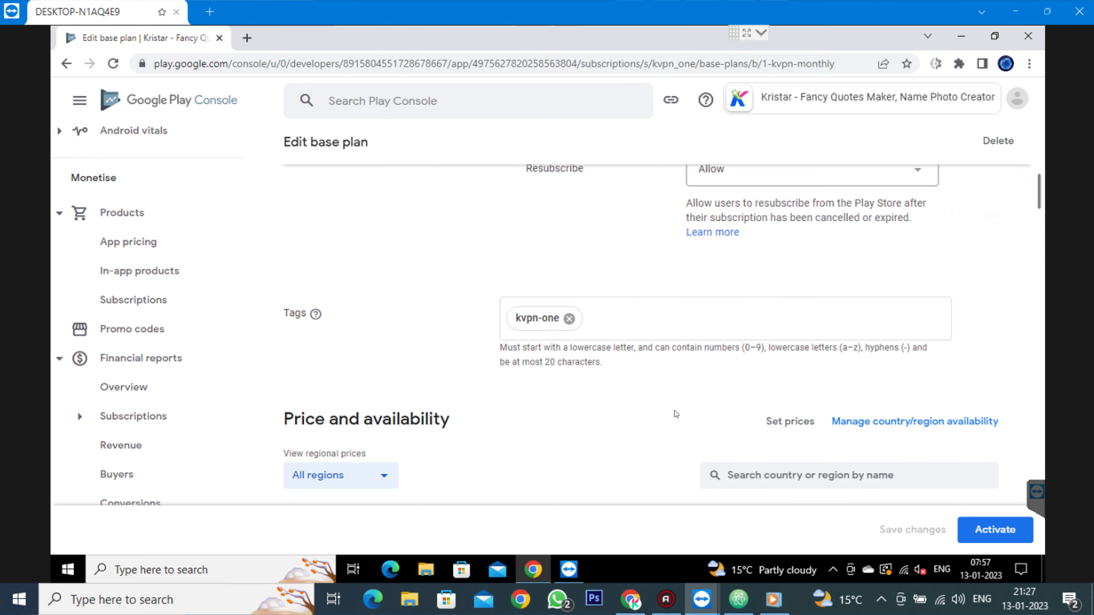
{"action": "left_click", "coordinate": [737, 599]}
Add note line 12: 'After creating your subscription id, please activate it'
{"action": "key", "text": "Return"}
{"action": "key", "text": "Return"}
{"action": "key", "text": "Return"}
{"action": "key", "text": "Return"}
{"action": "key", "text": "Return"}
{"action": "key", "text": "Return"}
{"action": "key", "text": "Return"}
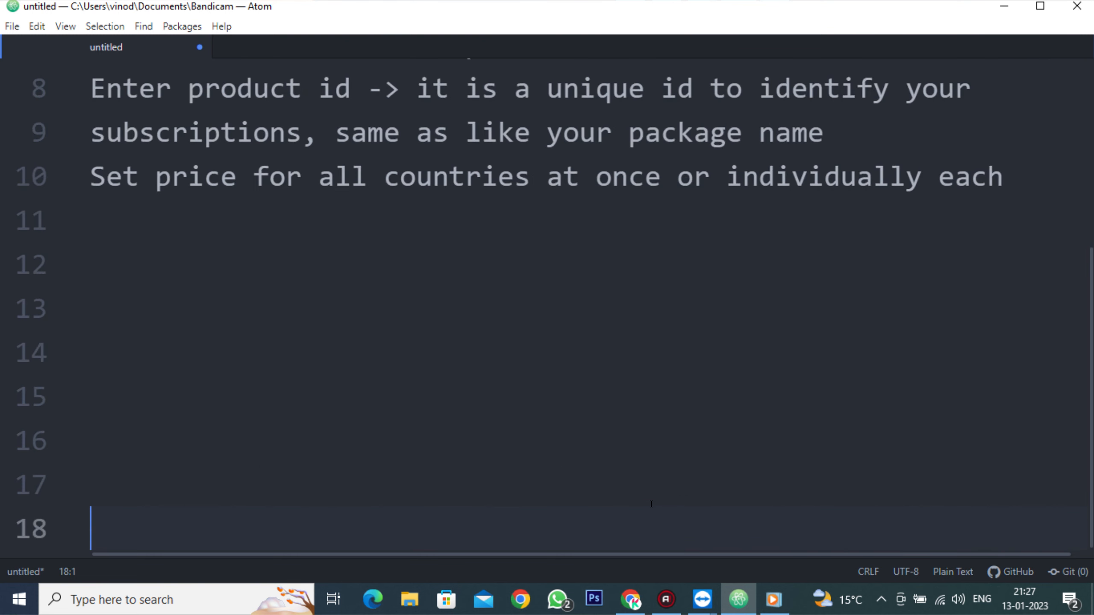
{"action": "key", "text": "Up"}
{"action": "key", "text": "Up"}
{"action": "key", "text": "Up"}
{"action": "key", "text": "Up"}
{"action": "key", "text": "Up"}
{"action": "key", "text": "Up"}
{"action": "type", "text": "A"}
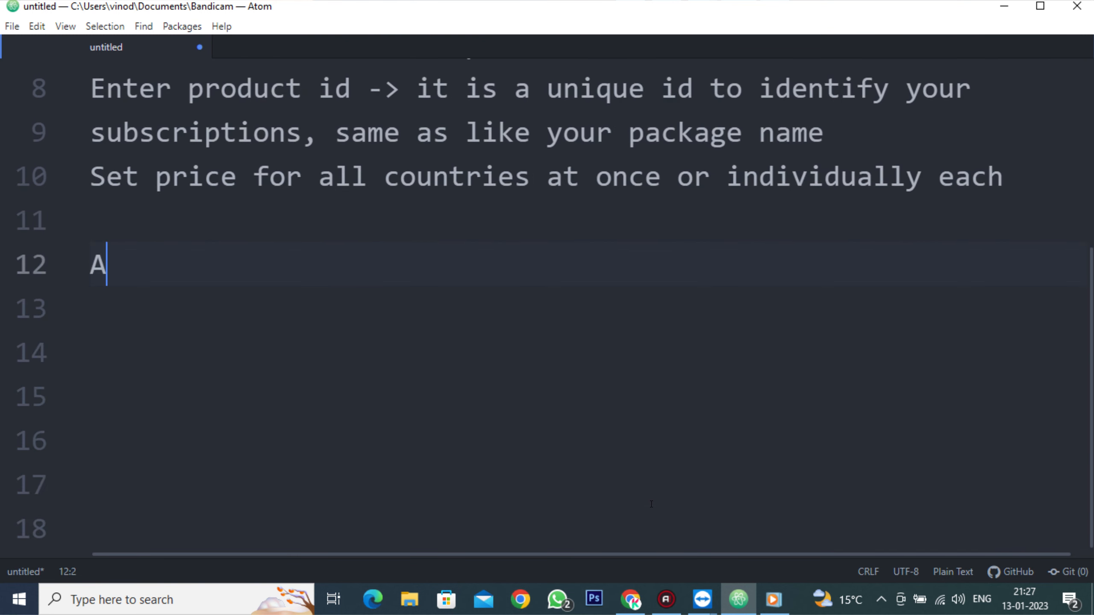
{"action": "type", "text": "fter creati"}
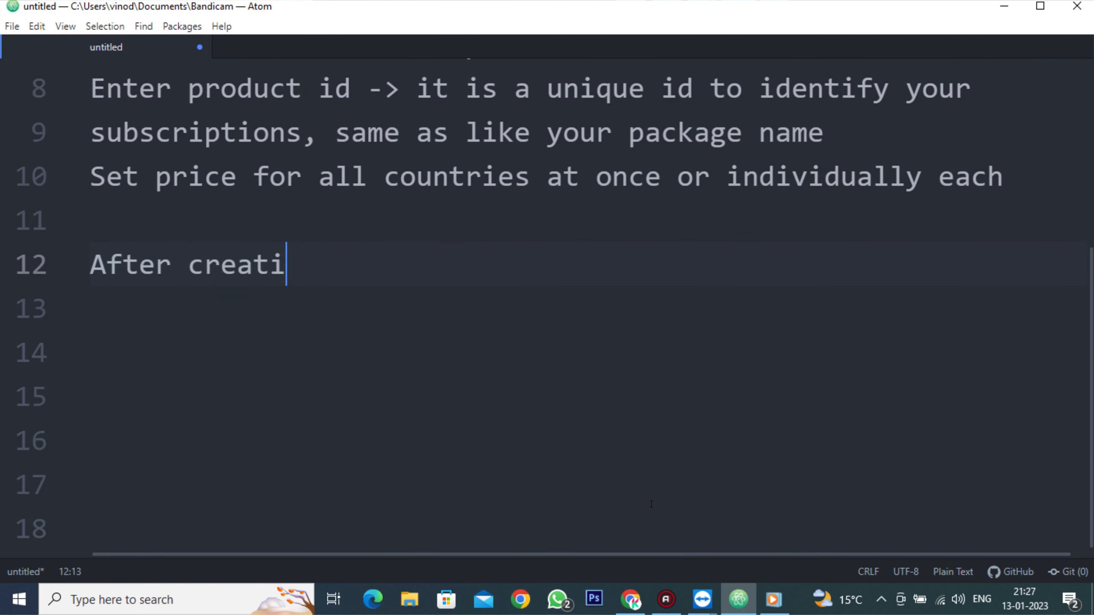
{"action": "type", "text": "ng your s"}
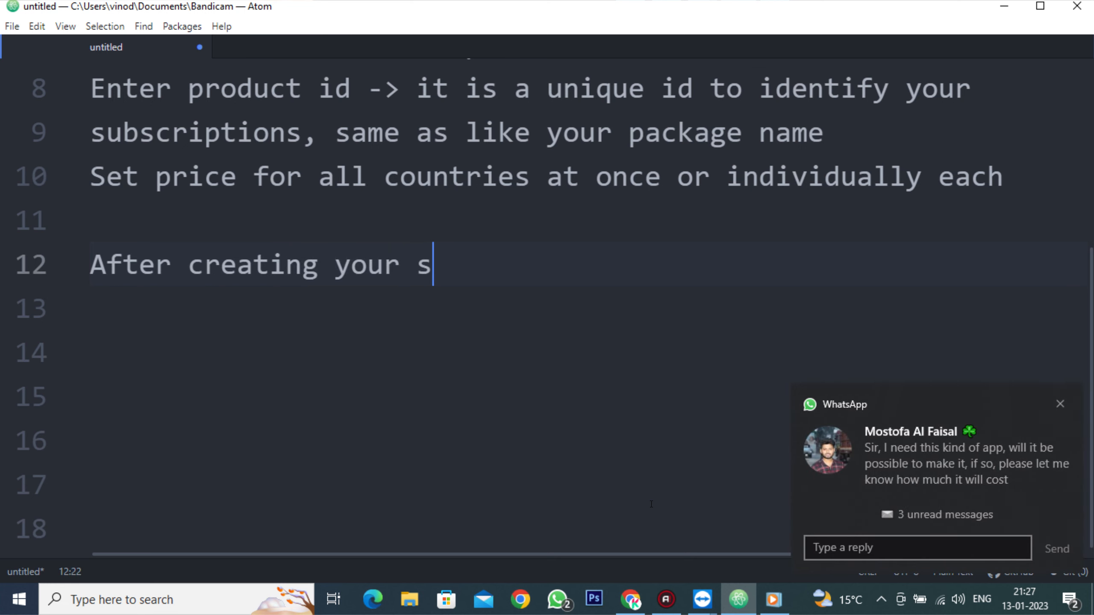
{"action": "left_click", "coordinate": [1060, 405]}
{"action": "type", "text": "u"}
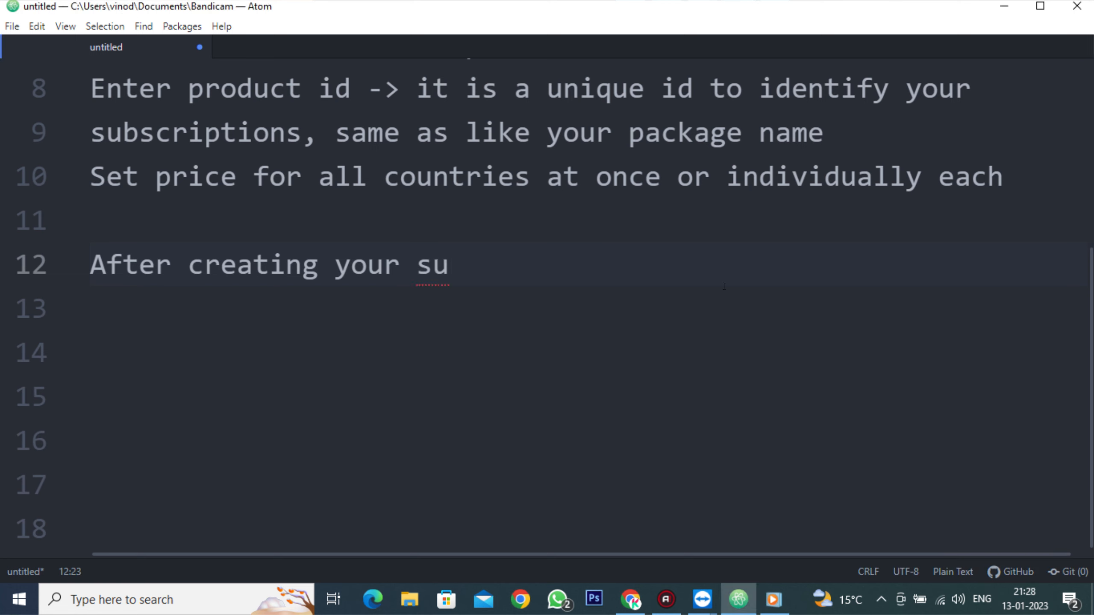
{"action": "type", "text": "bscription "}
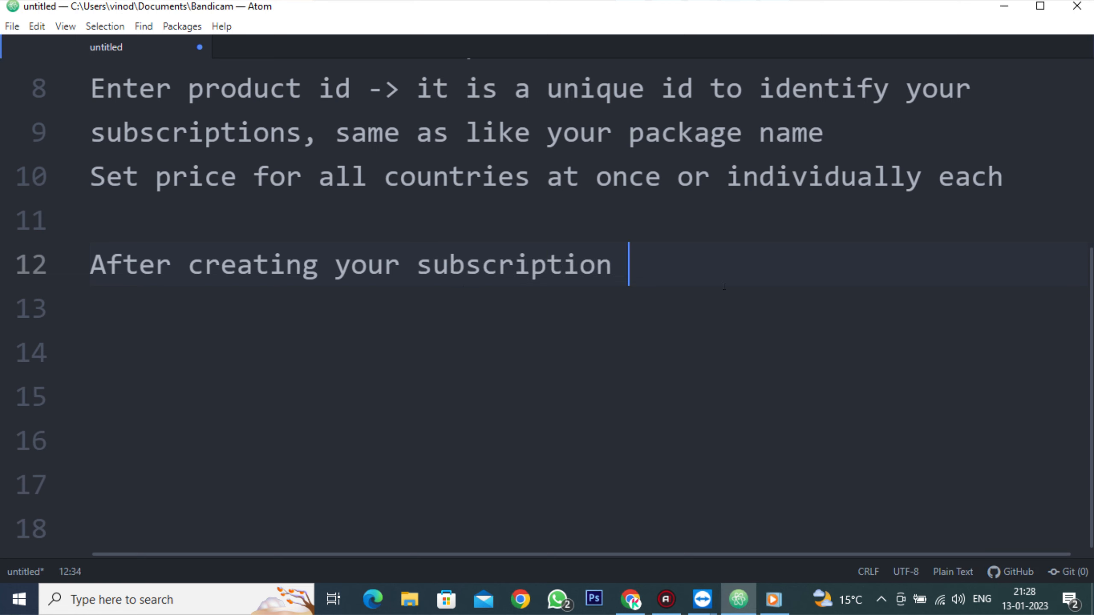
{"action": "type", "text": "id, ple"}
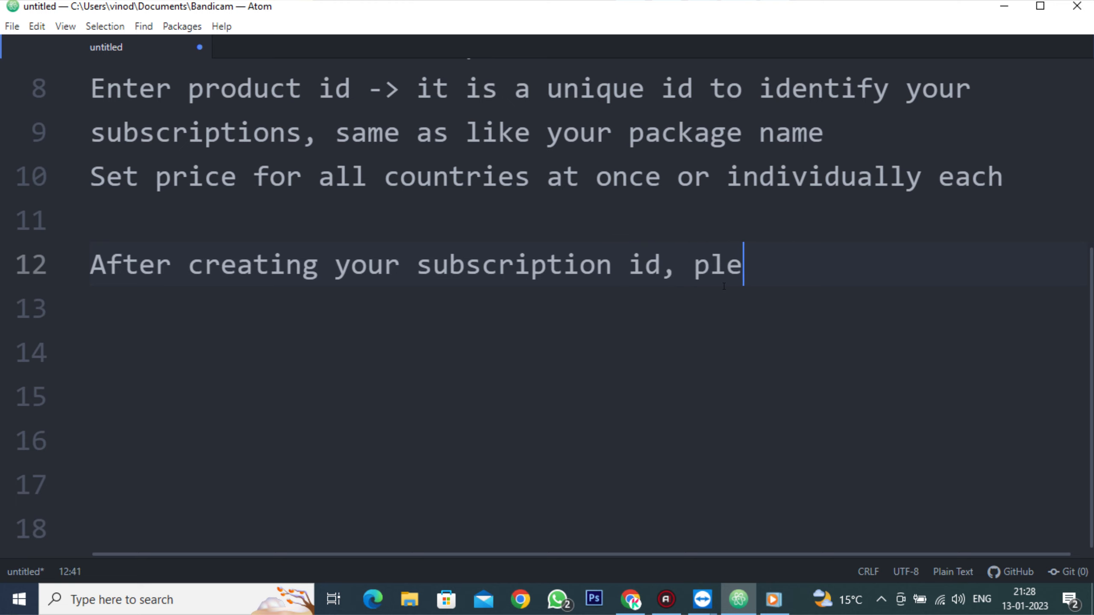
{"action": "type", "text": "ase act"}
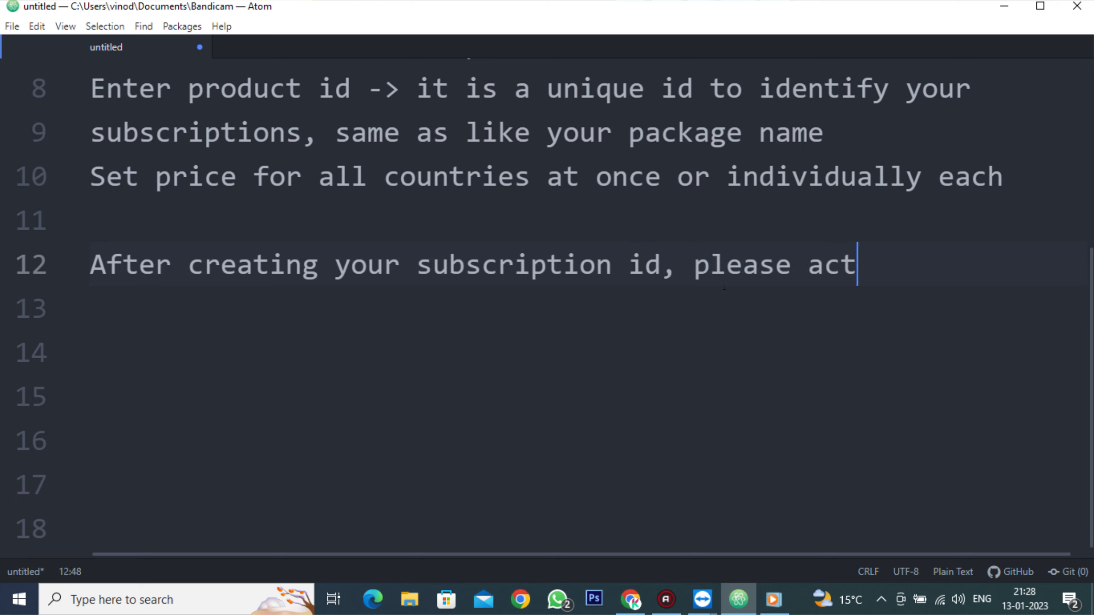
{"action": "type", "text": "ivate it"}
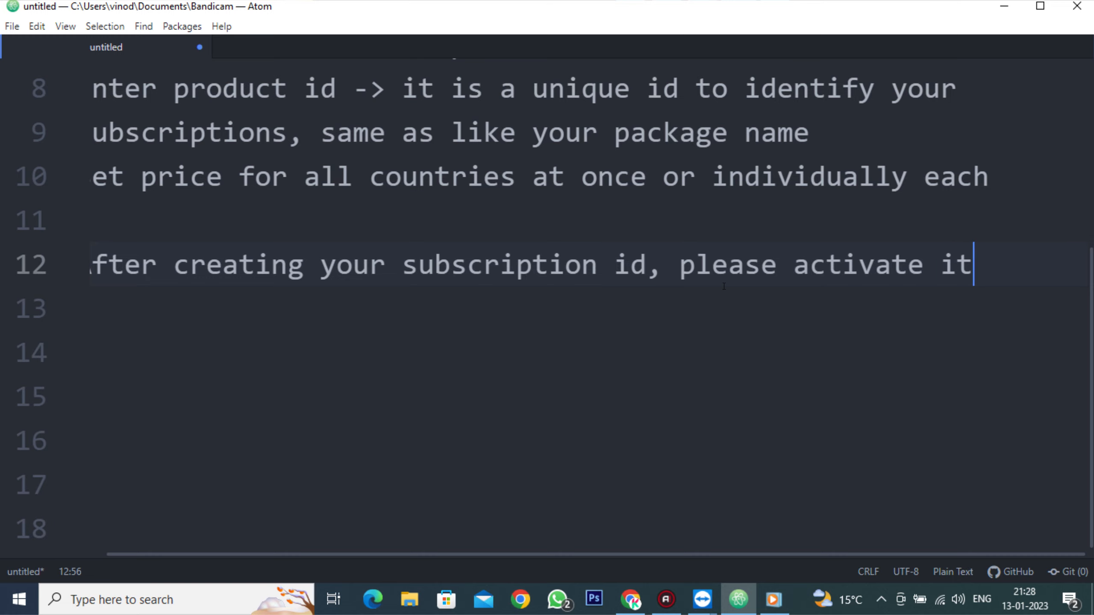
{"action": "key", "text": "Return"}
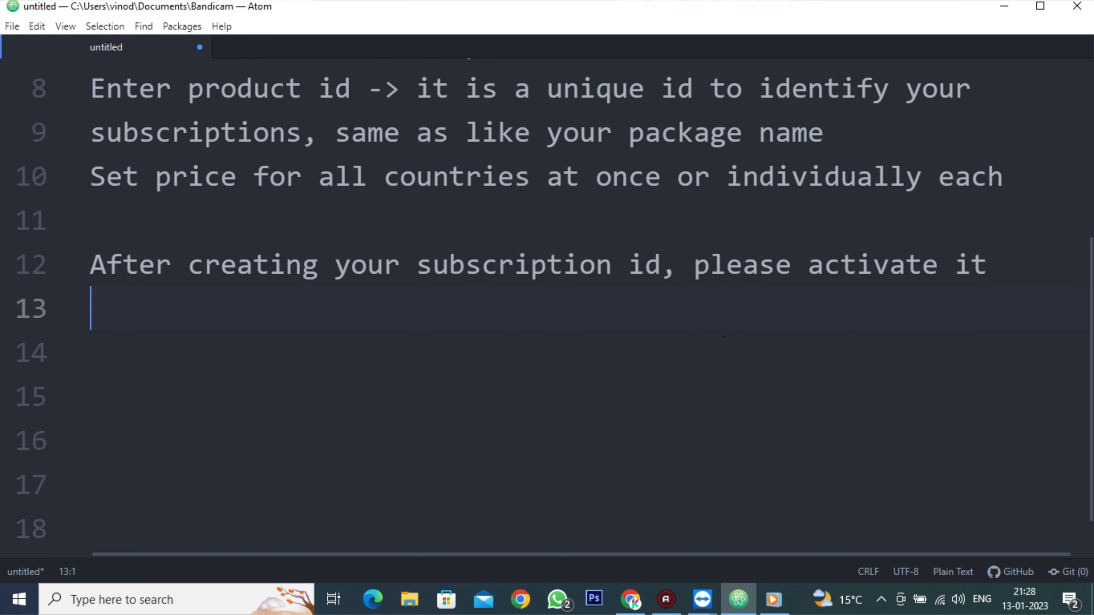
{"action": "left_click", "coordinate": [740, 592]}
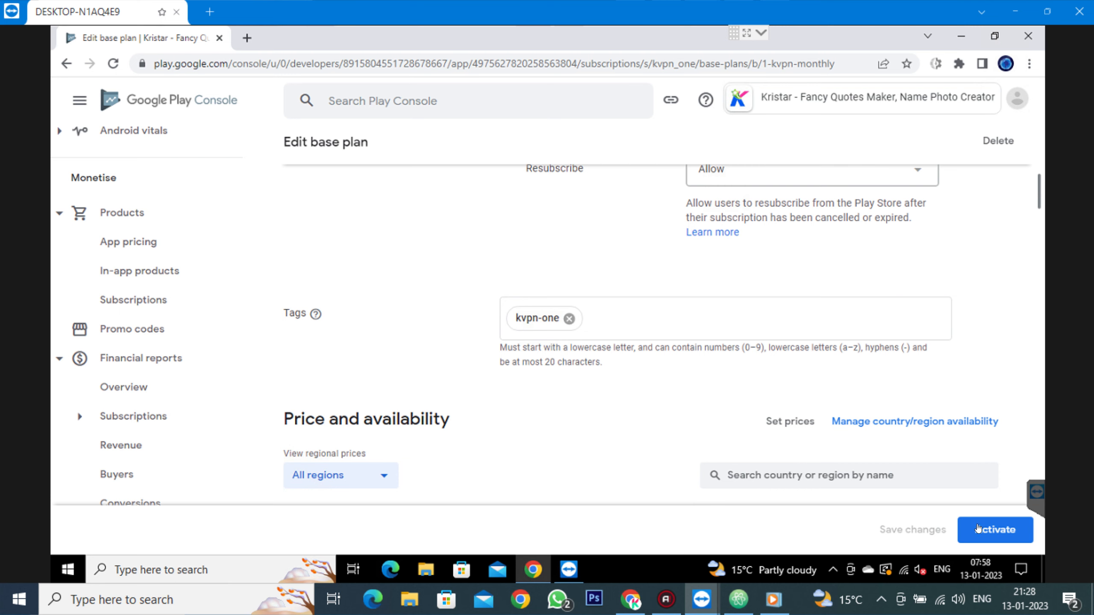
Activate base plan 1-kvpn-monthly and confirm it shows Active under One Month
{"action": "left_click", "coordinate": [1001, 531]}
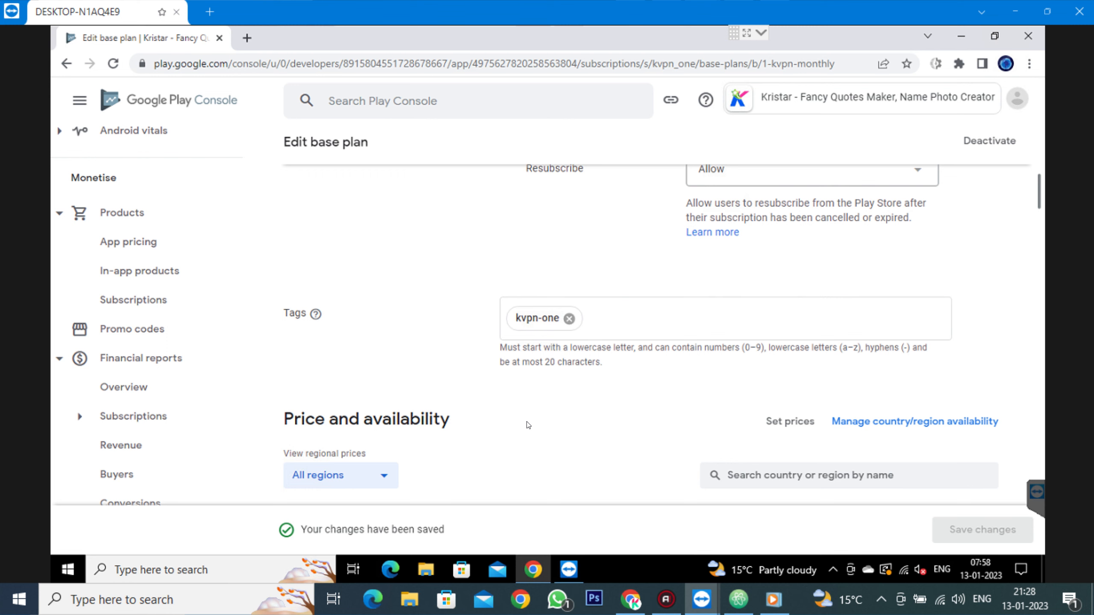
{"action": "scroll", "coordinate": [528, 426], "scroll_direction": "up", "scroll_amount": 5}
{"action": "scroll", "coordinate": [529, 425], "scroll_direction": "up", "scroll_amount": 6}
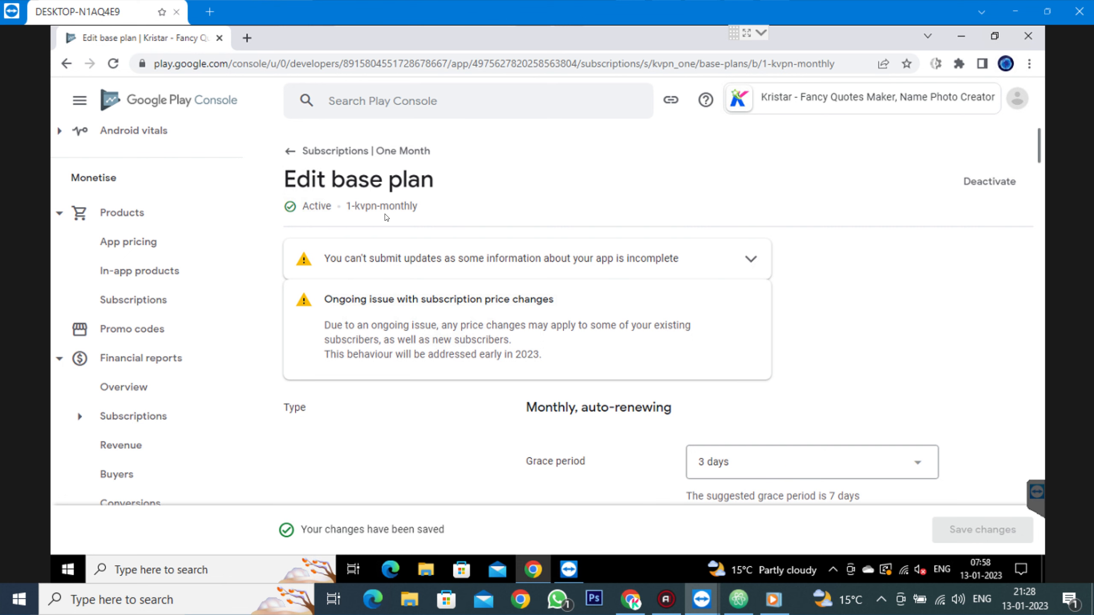
{"action": "left_click", "coordinate": [378, 158]}
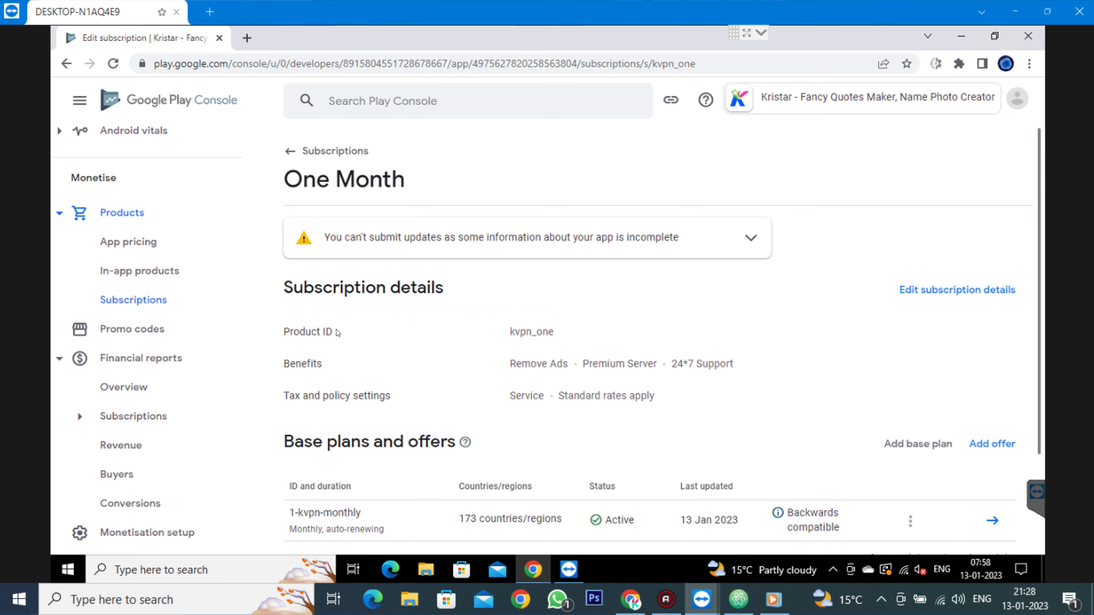
{"action": "left_click_drag", "start_coordinate": [281, 330], "coordinate": [338, 337]}
Add note line 13: 'Copy your Products id and paste it in the admin panel'
{"action": "left_click", "coordinate": [738, 599]}
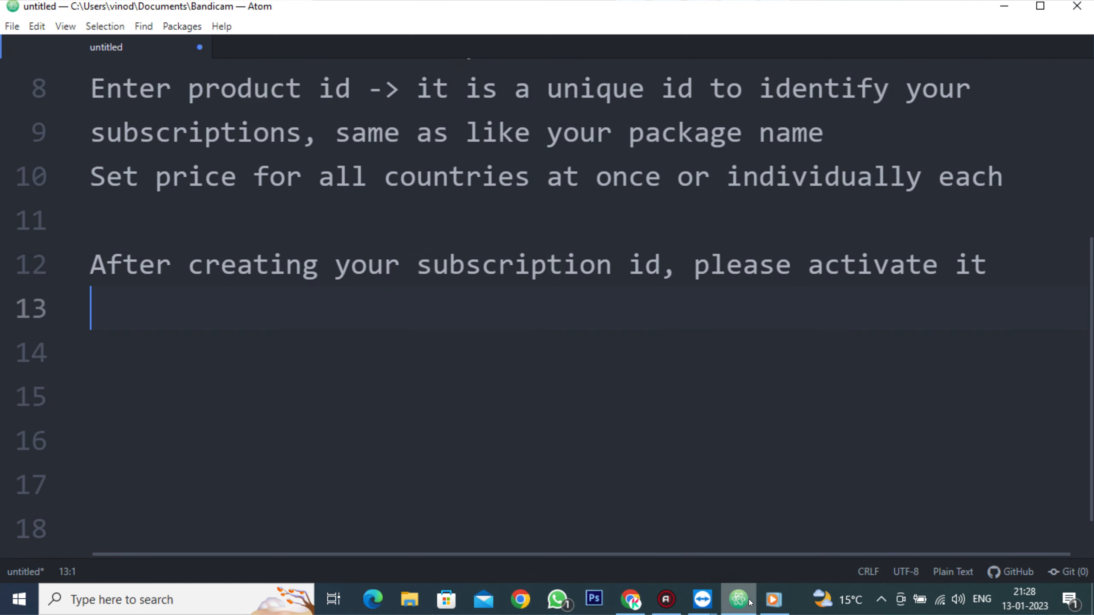
{"action": "type", "text": "Copy "}
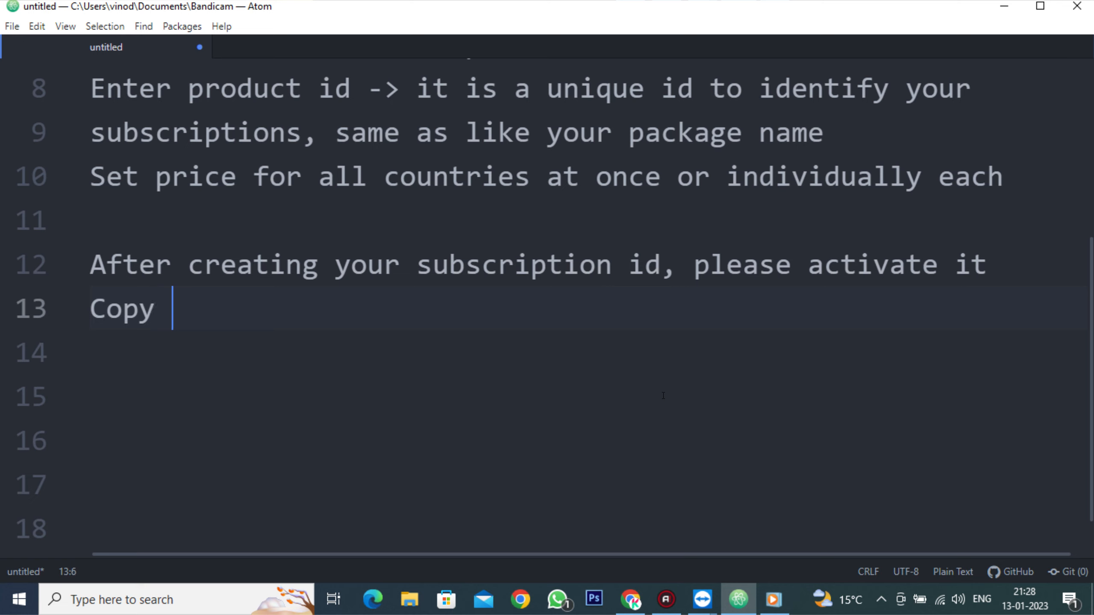
{"action": "type", "text": "your "}
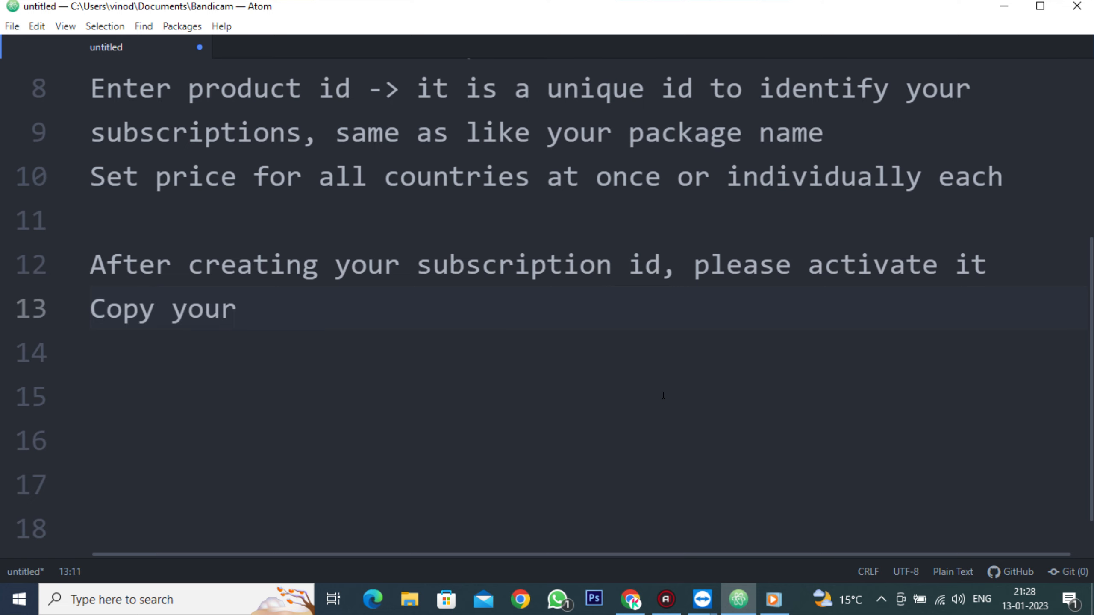
{"action": "type", "text": "produc"}
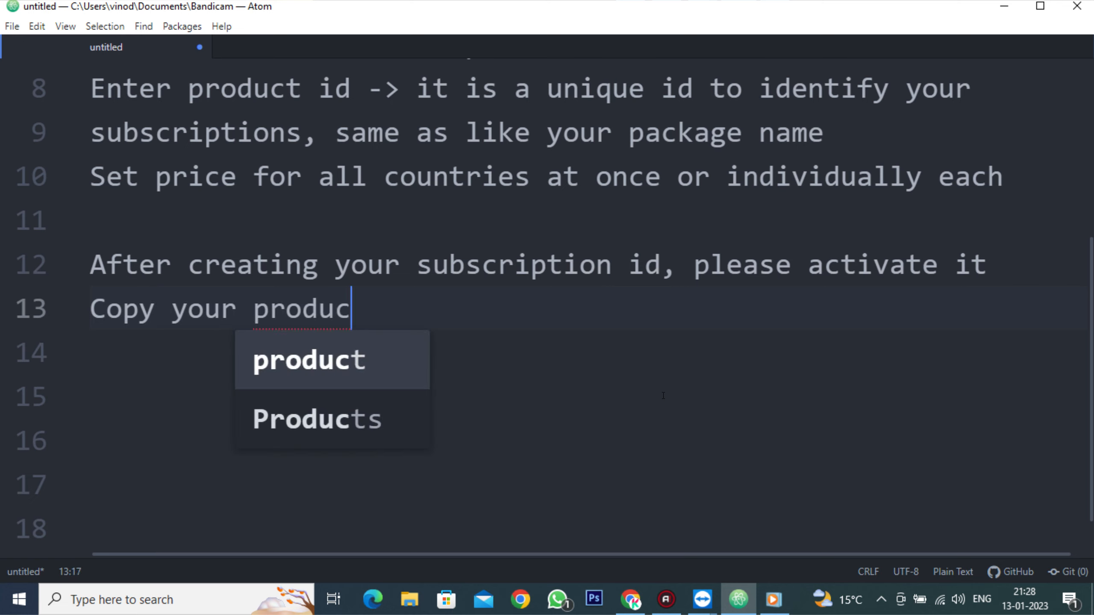
{"action": "key", "text": "Down"}
{"action": "key", "text": "Tab"}
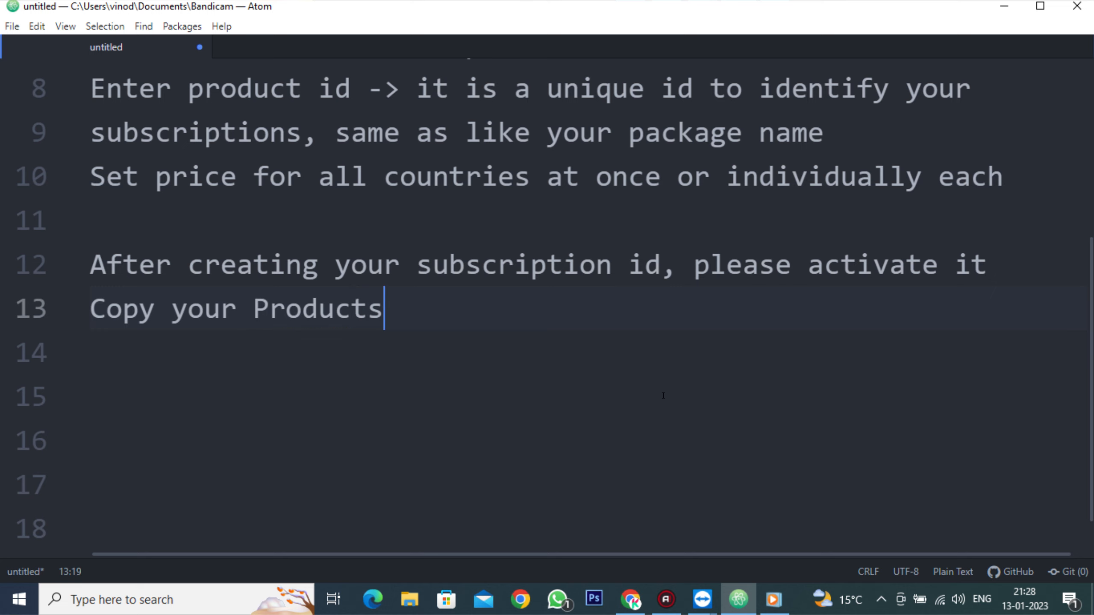
{"action": "type", "text": "id a"}
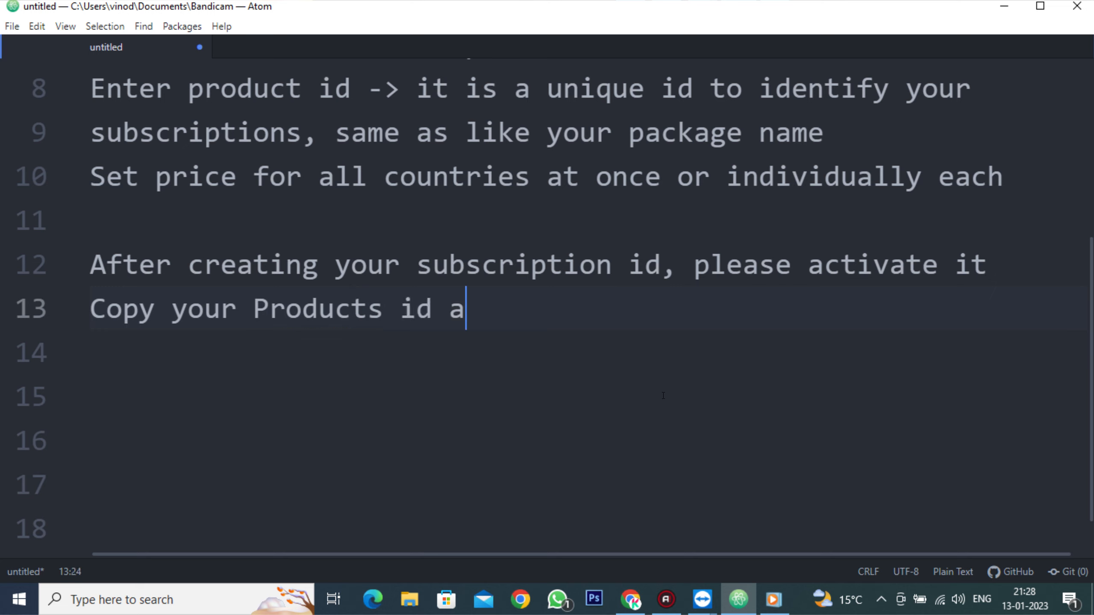
{"action": "type", "text": "nd paste"}
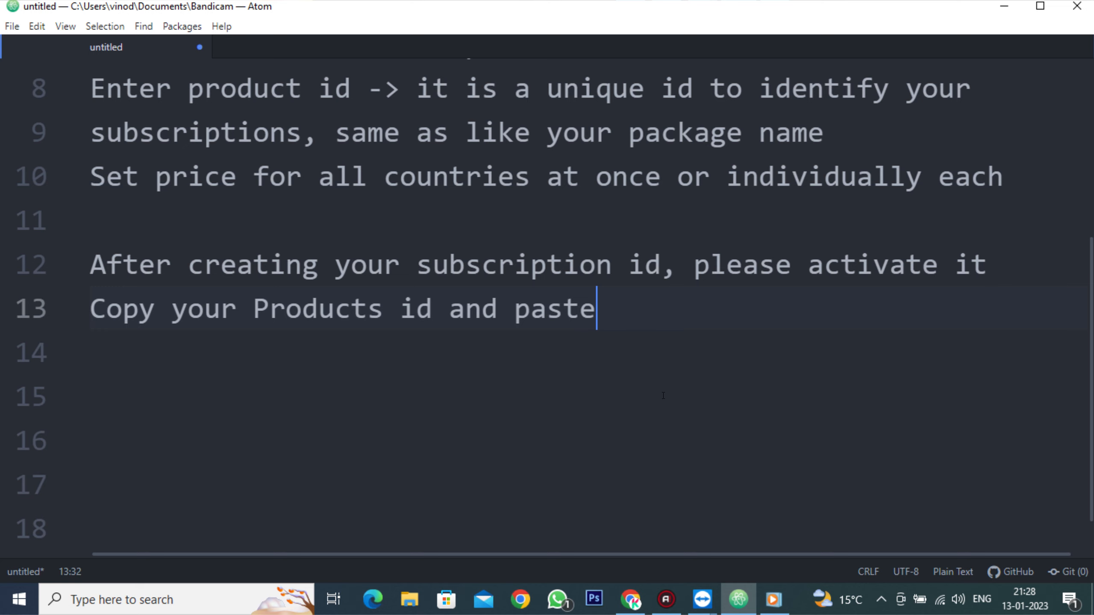
{"action": "type", "text": " it in th"}
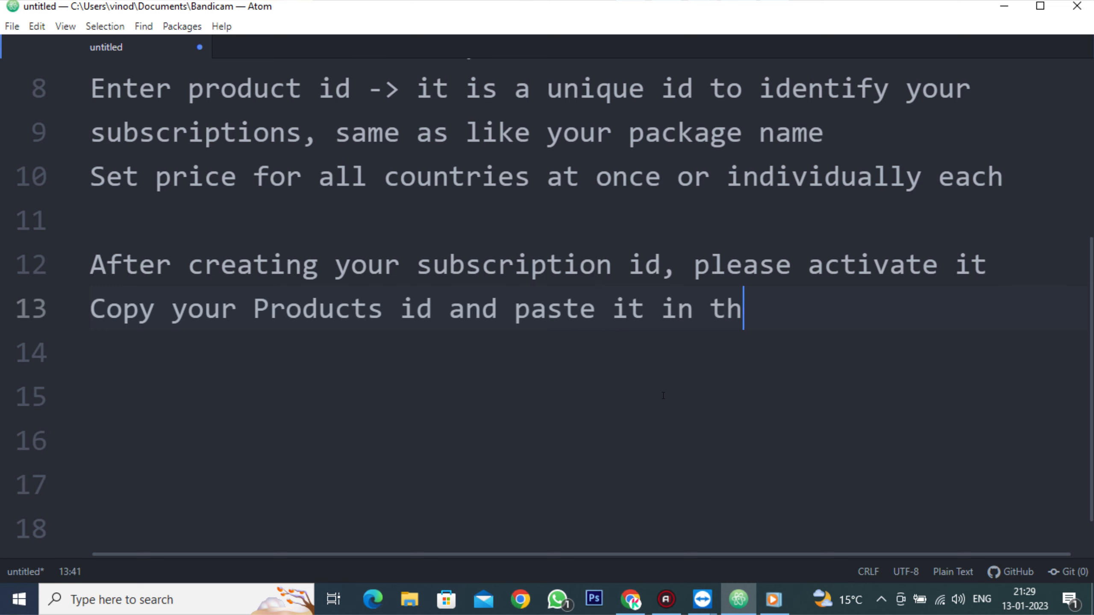
{"action": "type", "text": "e admin panel"}
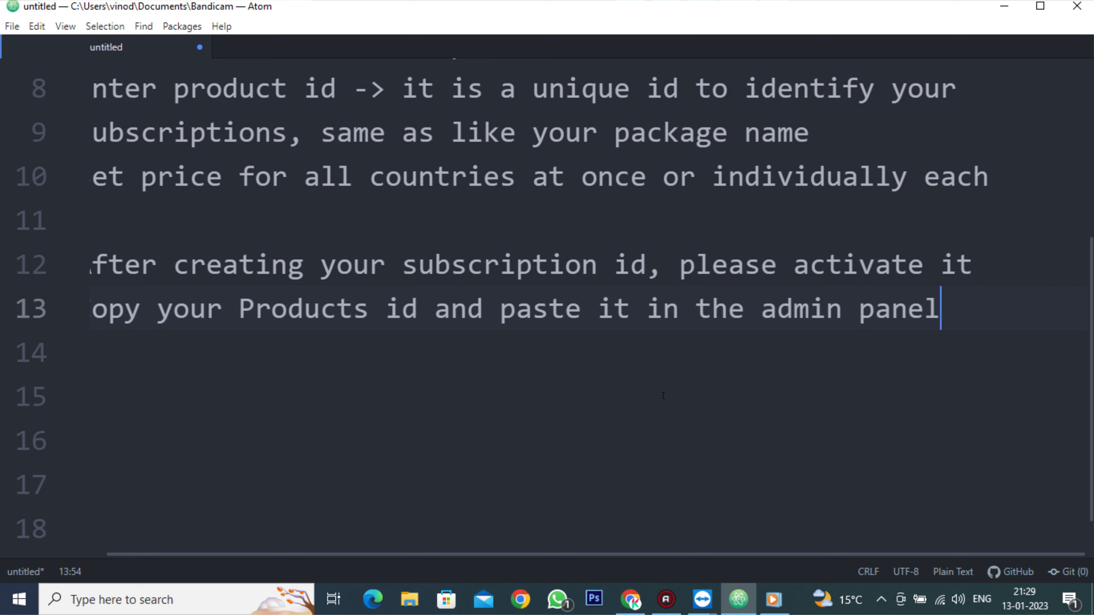
{"action": "key", "text": "Return"}
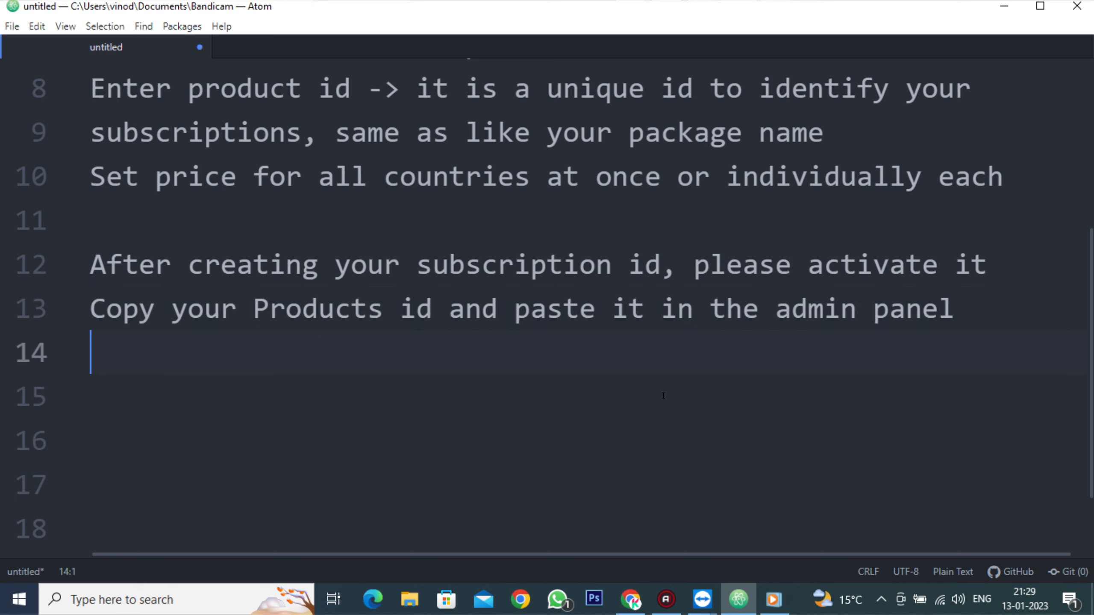
Copy the One Month subscription's Product ID kvpn_one to the clipboard
{"action": "left_click", "coordinate": [734, 585]}
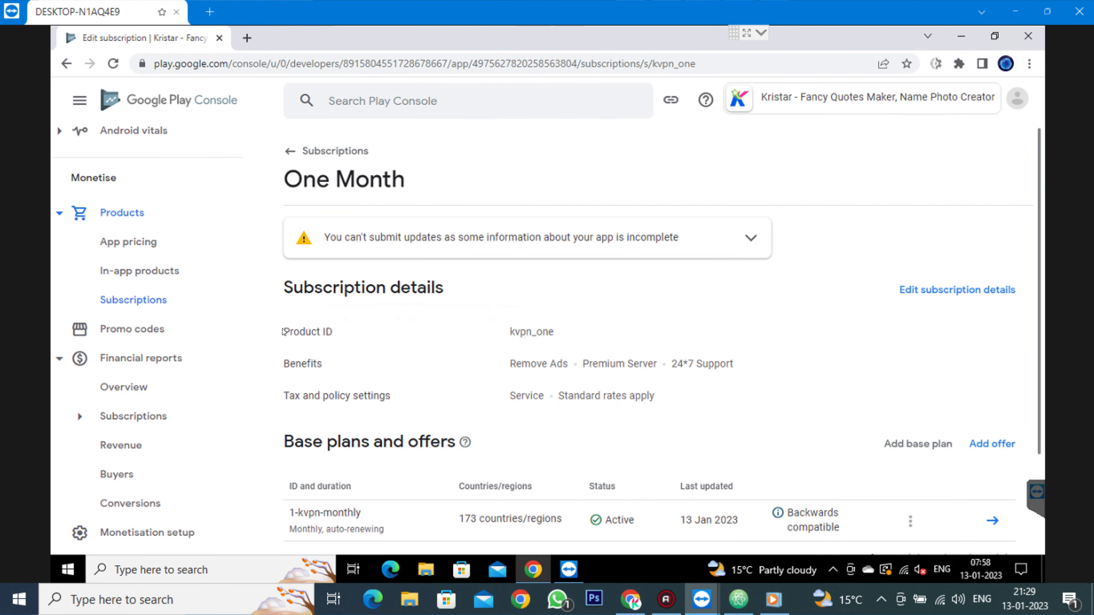
{"action": "left_click_drag", "start_coordinate": [282, 331], "coordinate": [336, 335]}
{"action": "left_click", "coordinate": [338, 335]}
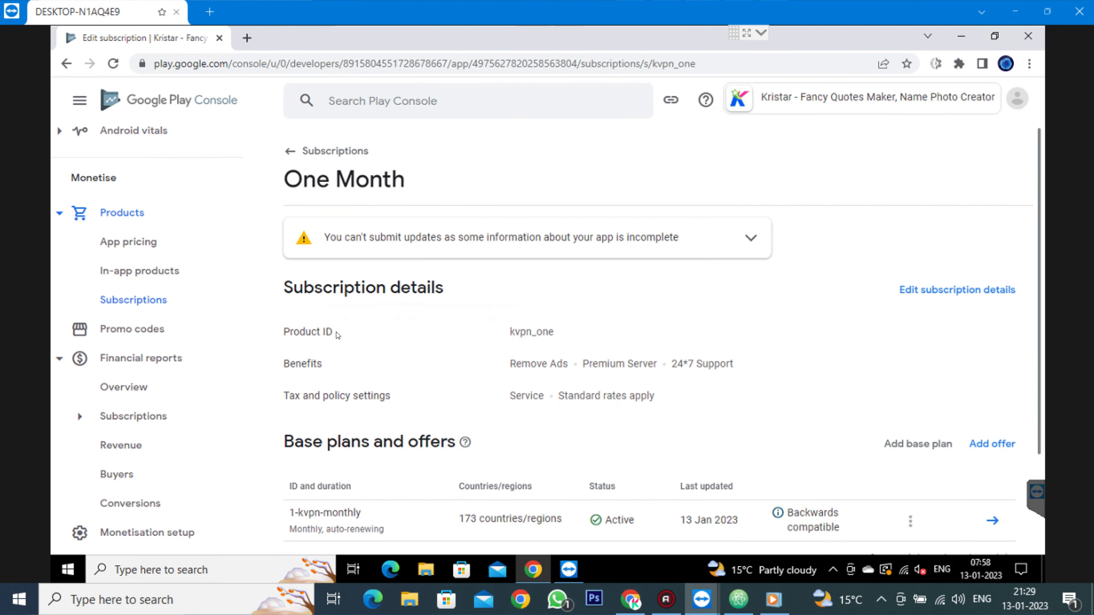
{"action": "double_click", "coordinate": [525, 329]}
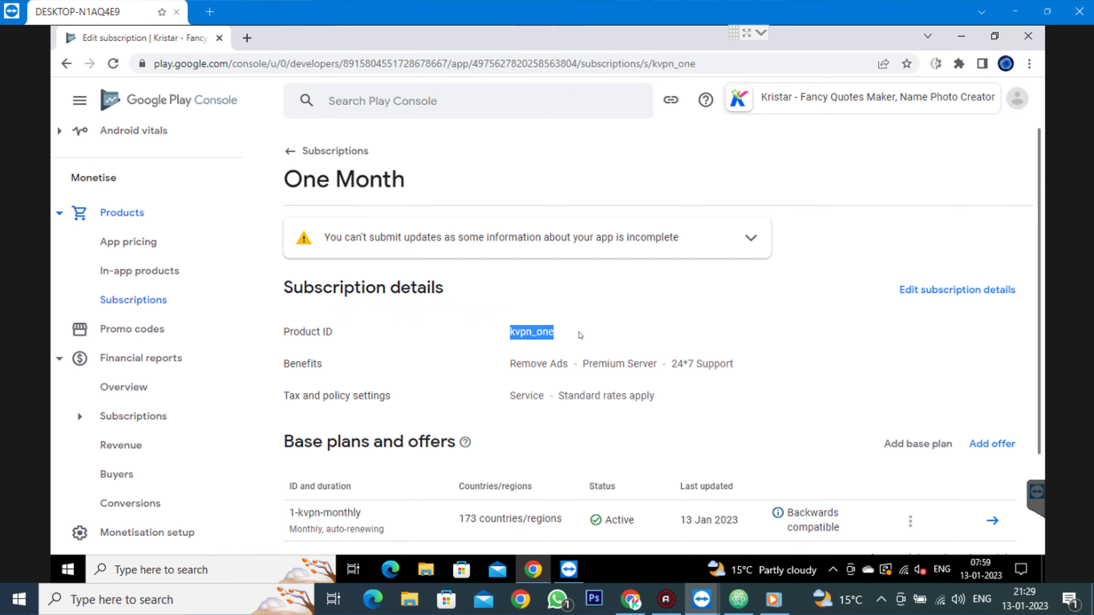
{"action": "right_click", "coordinate": [543, 329]}
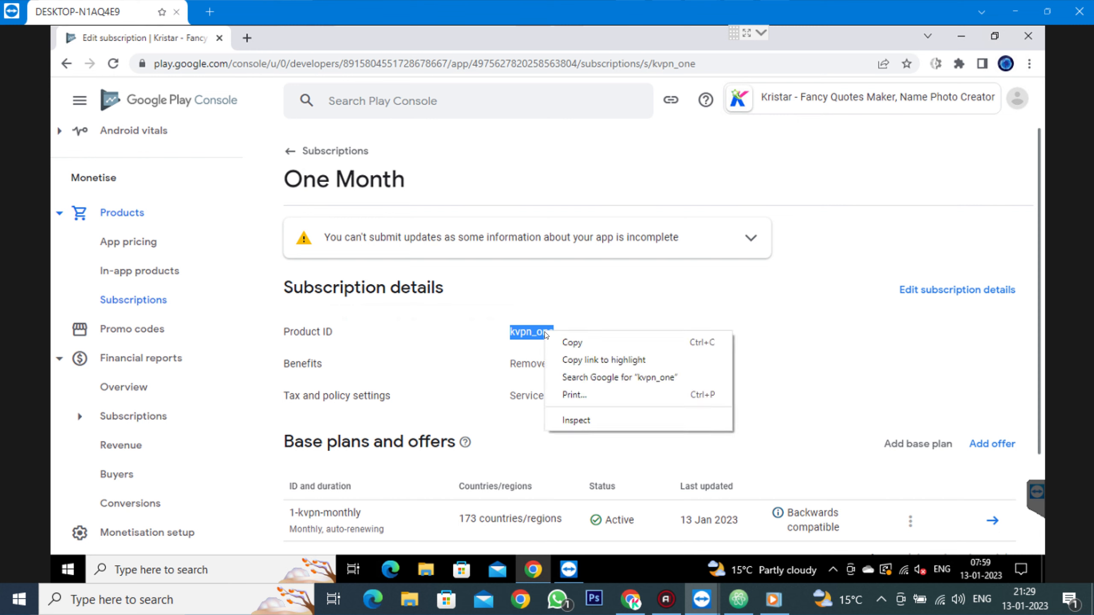
{"action": "left_click", "coordinate": [570, 344]}
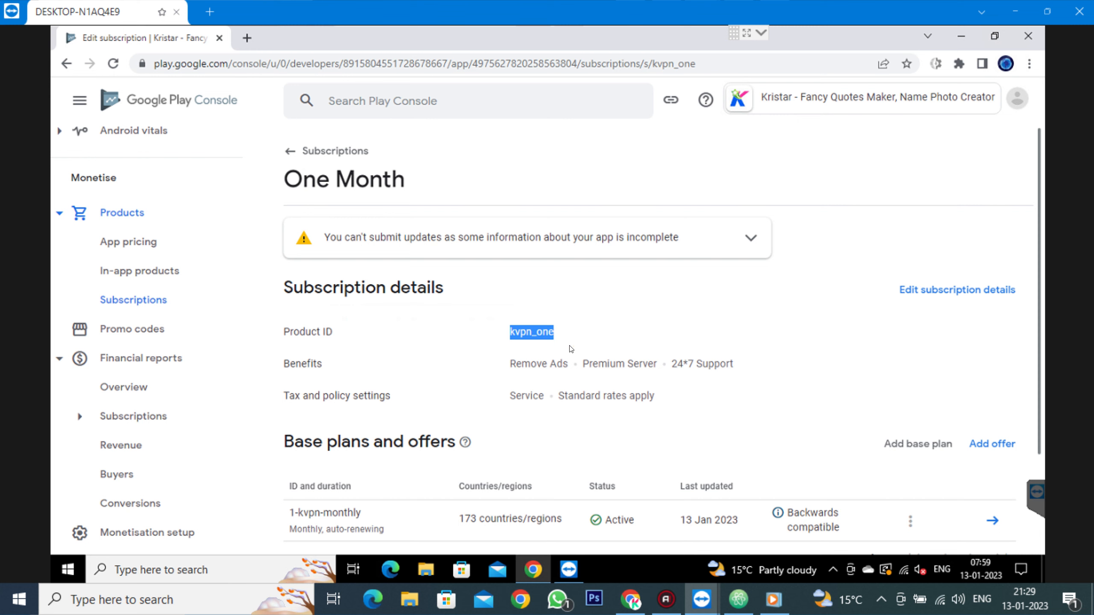
{"action": "left_click", "coordinate": [602, 340]}
{"action": "scroll", "coordinate": [602, 341], "scroll_direction": "down", "scroll_amount": 3}
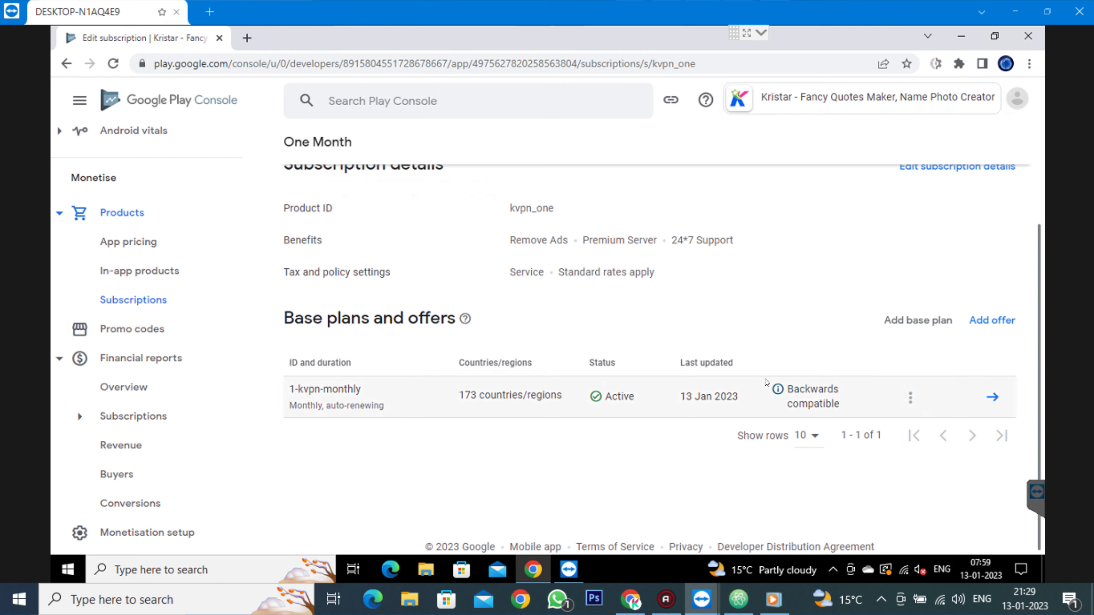
{"action": "mouse_move", "coordinate": [777, 389]}
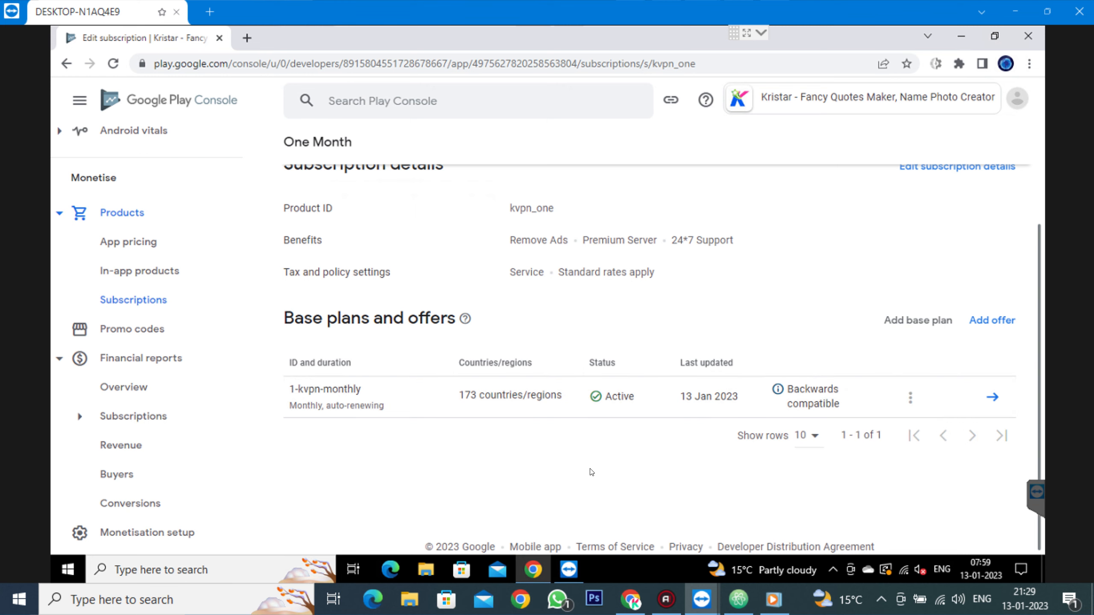
Log into the Krishna VPN admin panel using the saved email and password
{"action": "left_click", "coordinate": [631, 599]}
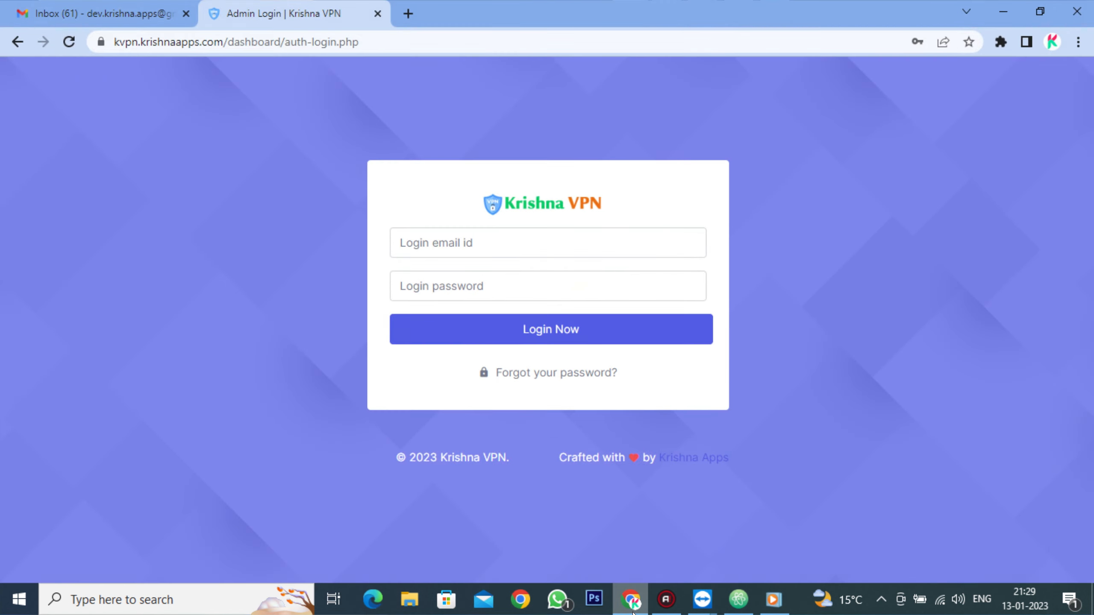
{"action": "left_click", "coordinate": [512, 242]}
{"action": "left_click", "coordinate": [532, 285]}
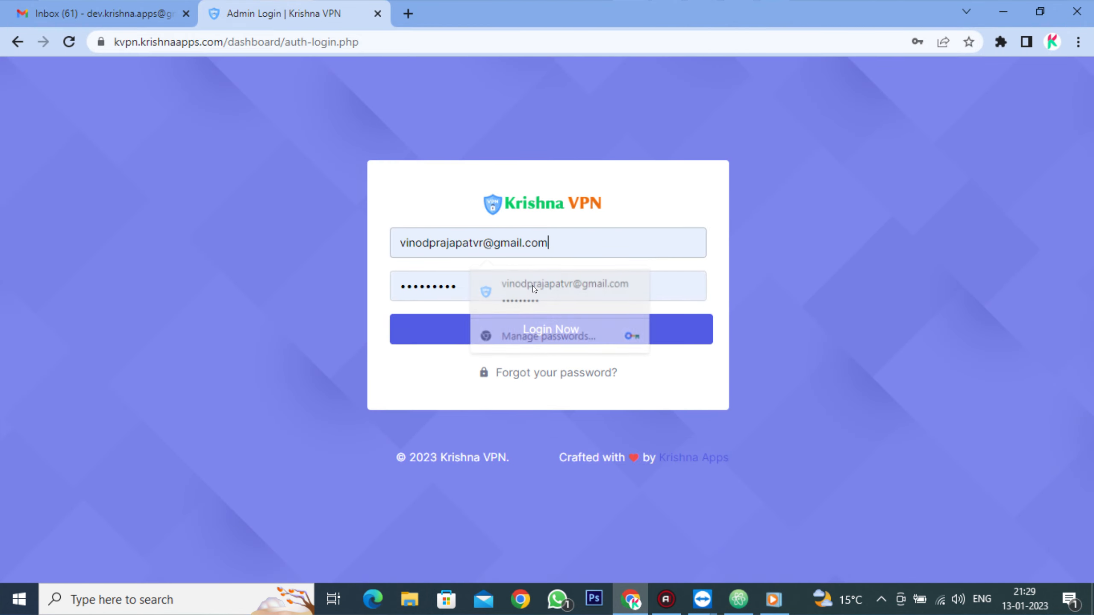
{"action": "left_click", "coordinate": [546, 328]}
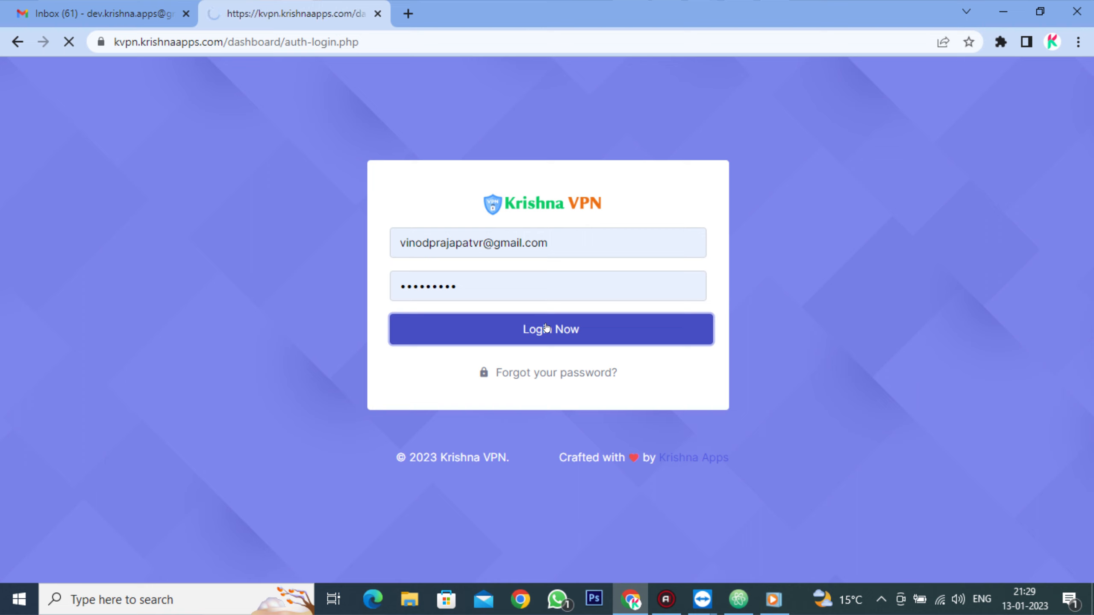
Enter the emailed 6-digit OTP to reach the Dashboard
{"action": "left_click", "coordinate": [585, 303]}
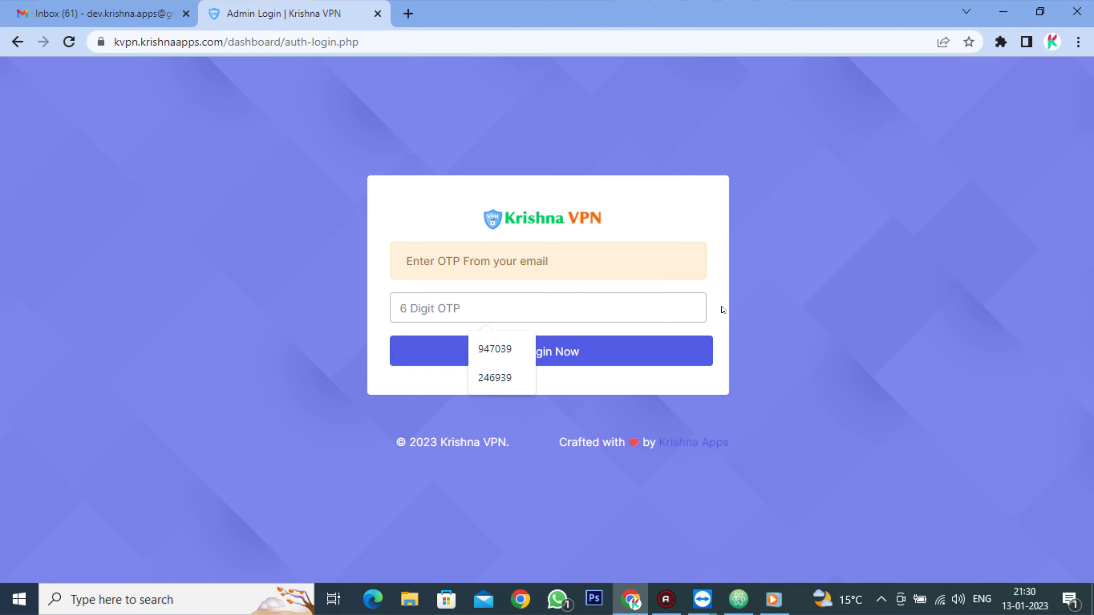
{"action": "key", "text": "Escape"}
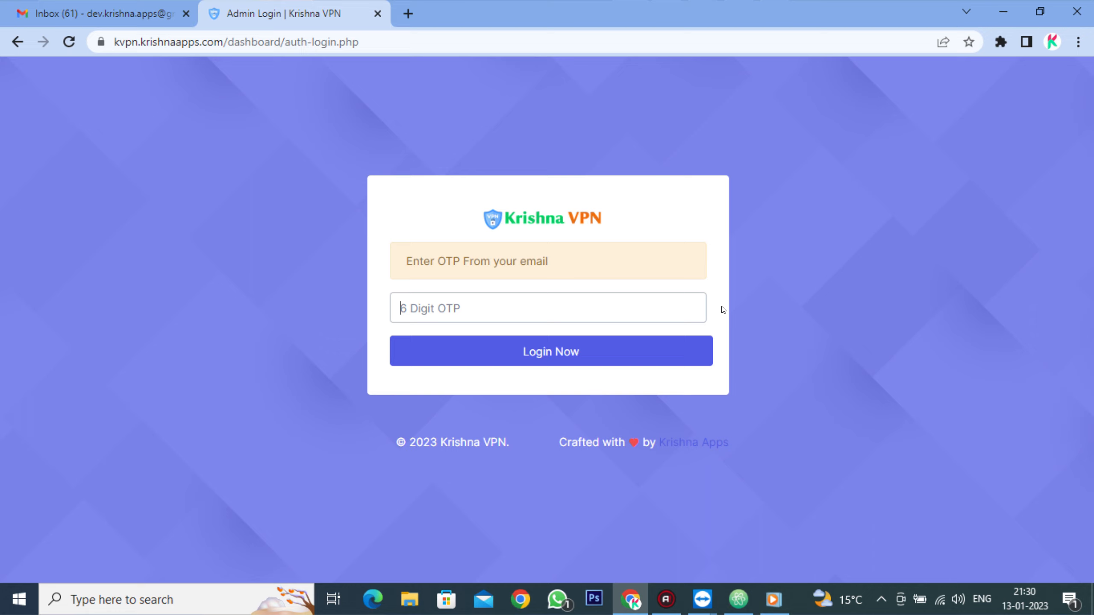
{"action": "left_click", "coordinate": [561, 351]}
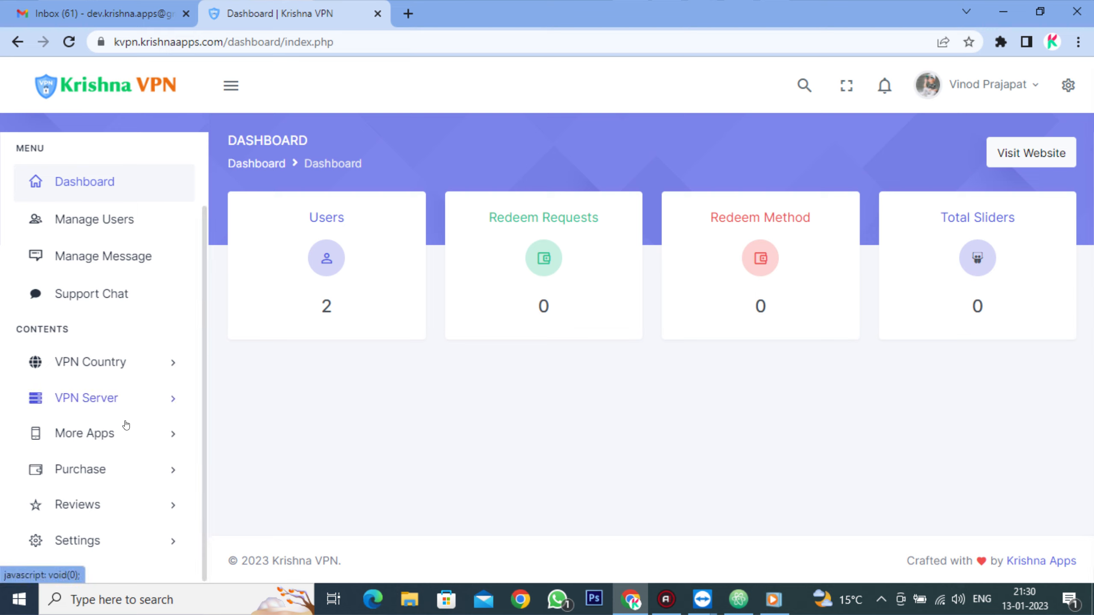
Open Purchase > Subscriptions and select the empty 1 Month Subscription ID field
{"action": "left_click", "coordinate": [144, 550]}
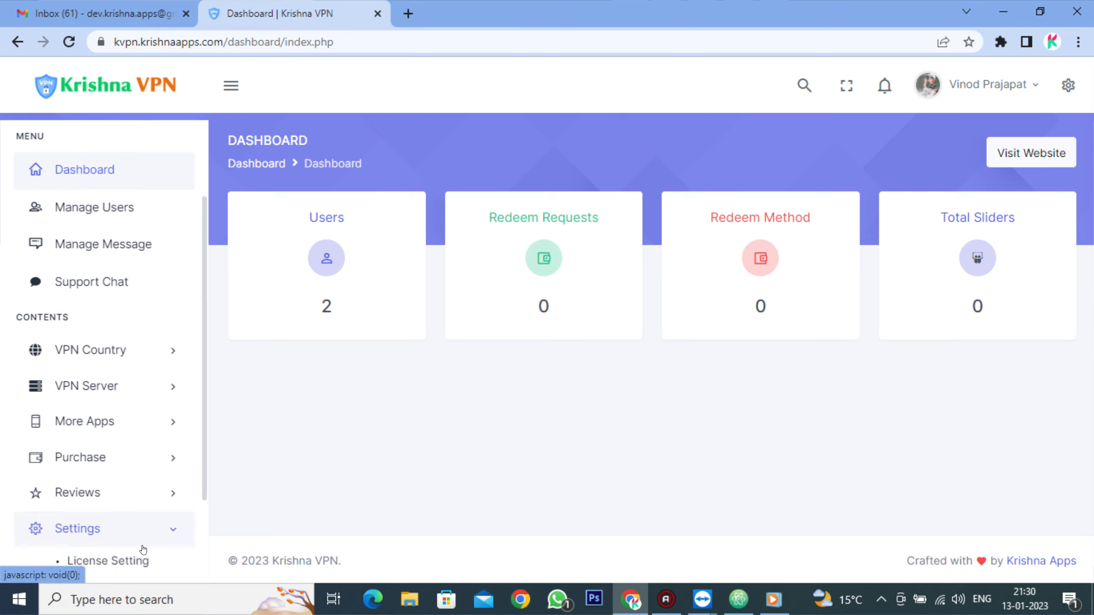
{"action": "scroll", "coordinate": [142, 547], "scroll_direction": "down", "scroll_amount": 3}
{"action": "left_click", "coordinate": [168, 335]}
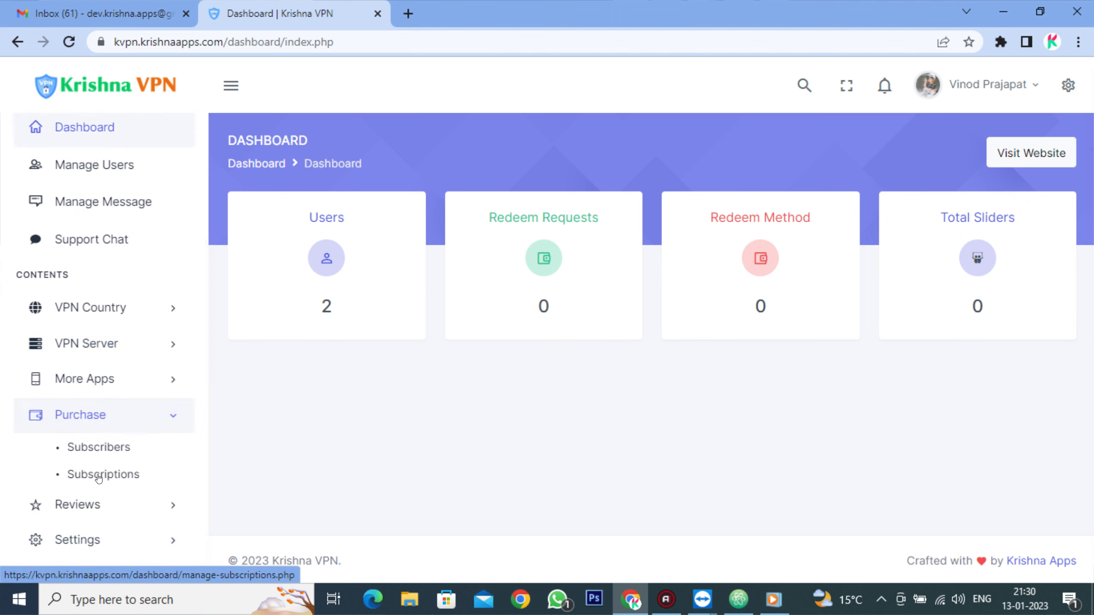
{"action": "left_click", "coordinate": [125, 477]}
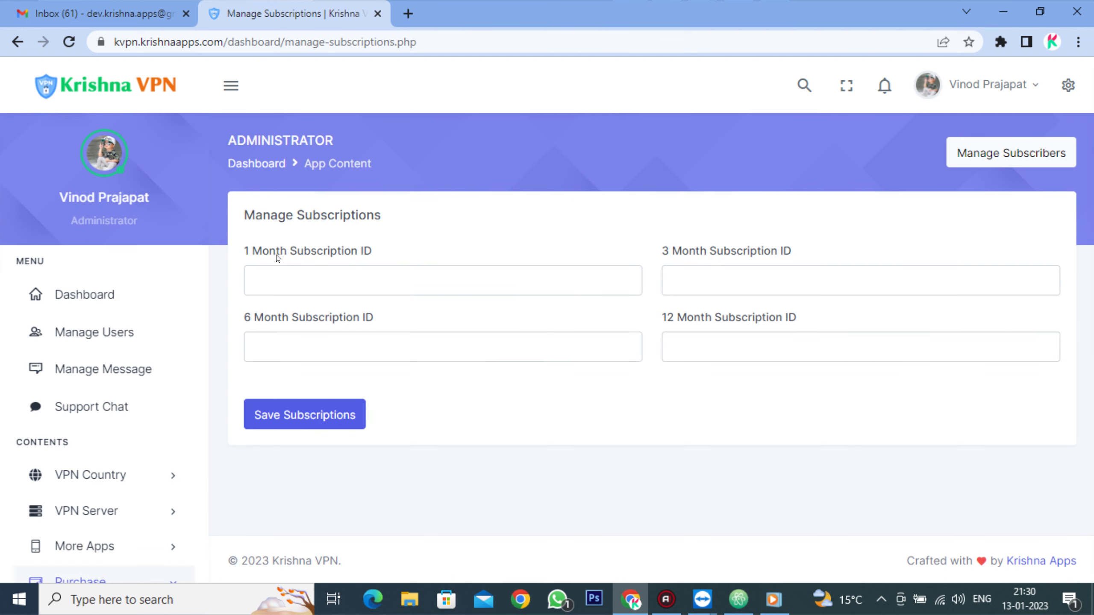
{"action": "left_click_drag", "start_coordinate": [244, 252], "coordinate": [388, 258]}
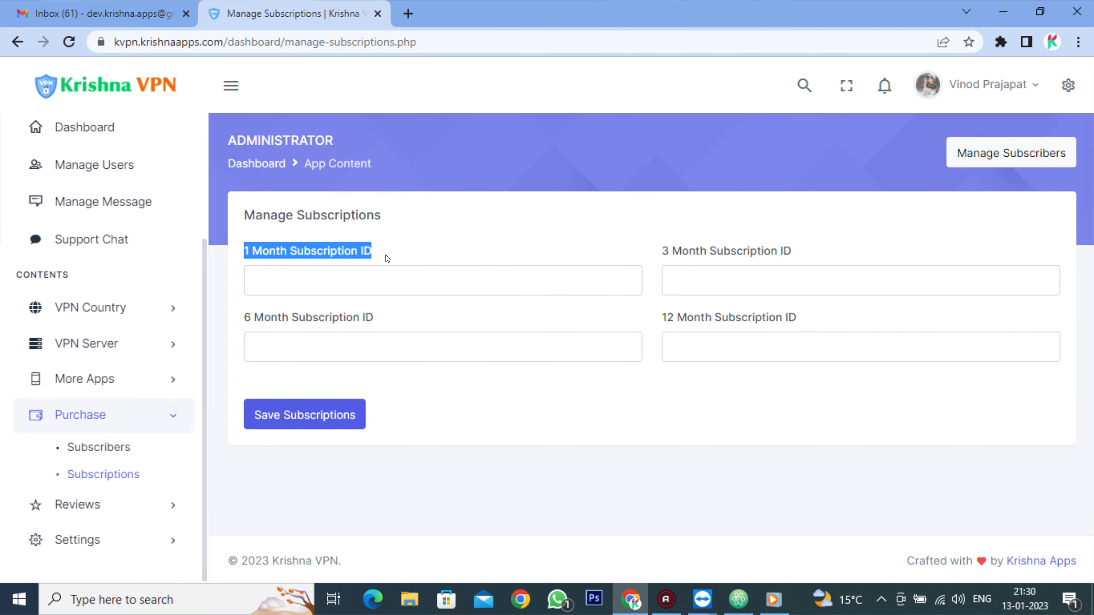
{"action": "left_click", "coordinate": [371, 268]}
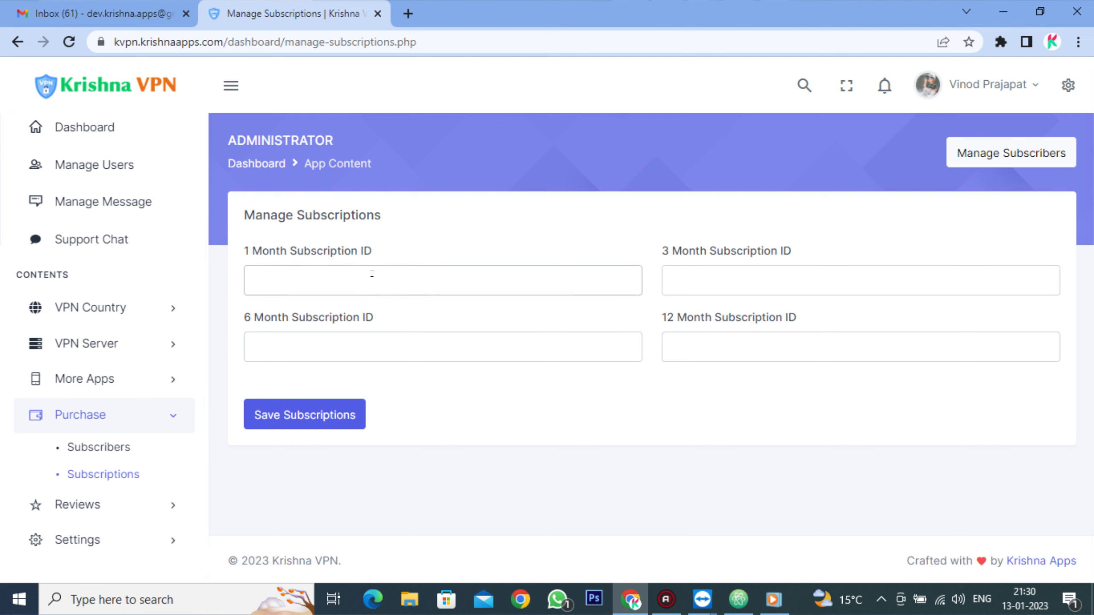
Paste kvpn_one into the 1 Month Subscription ID field and save the subscriptions
{"action": "right_click", "coordinate": [376, 279]}
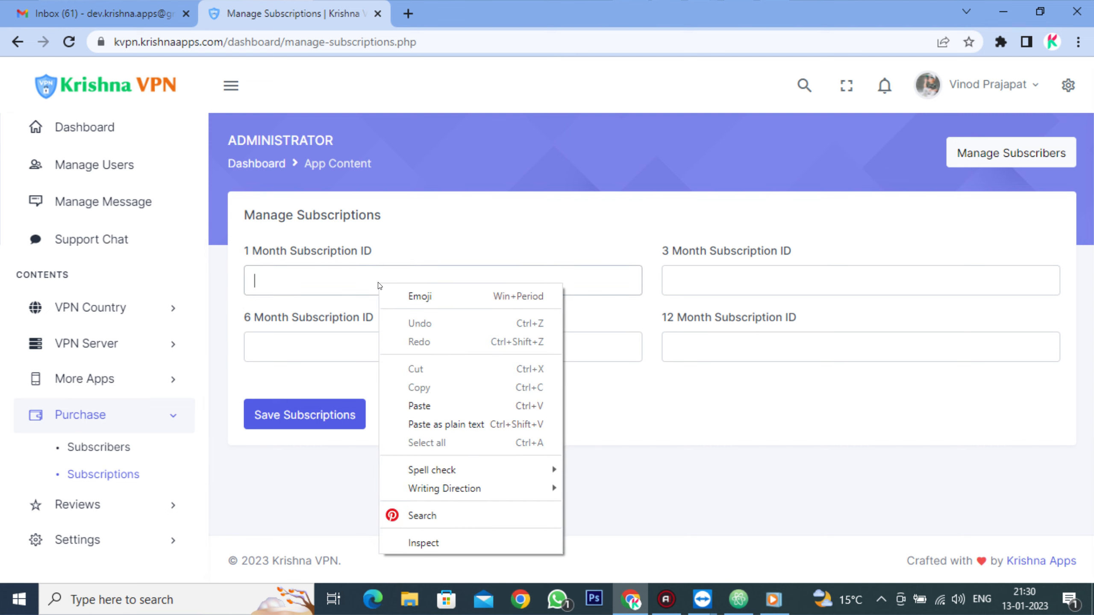
{"action": "left_click", "coordinate": [433, 407]}
{"action": "left_click", "coordinate": [309, 408]}
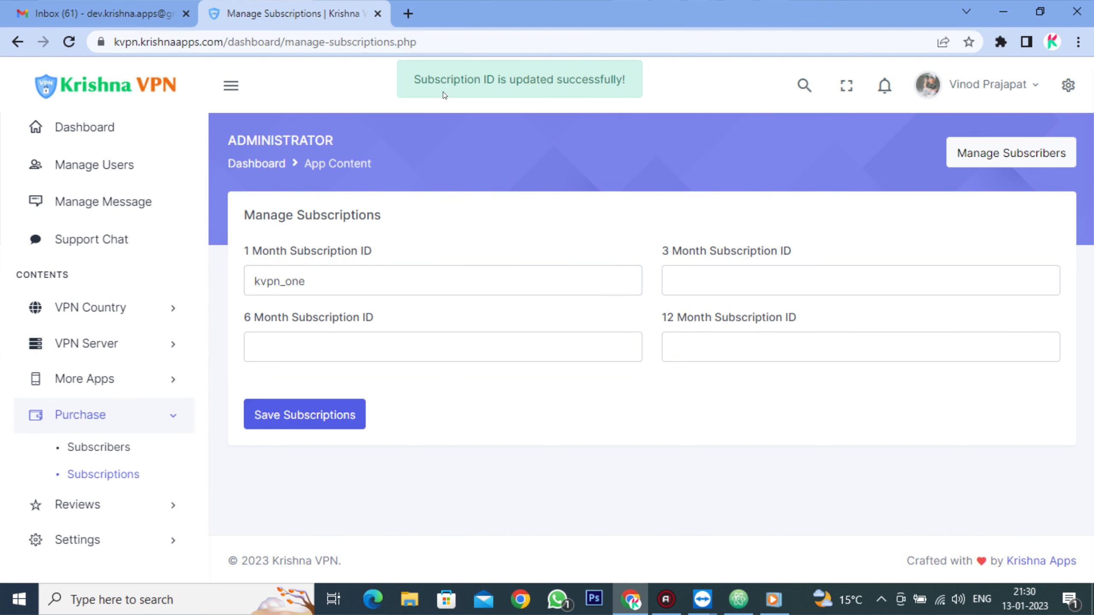
{"action": "left_click_drag", "start_coordinate": [414, 84], "coordinate": [636, 94]}
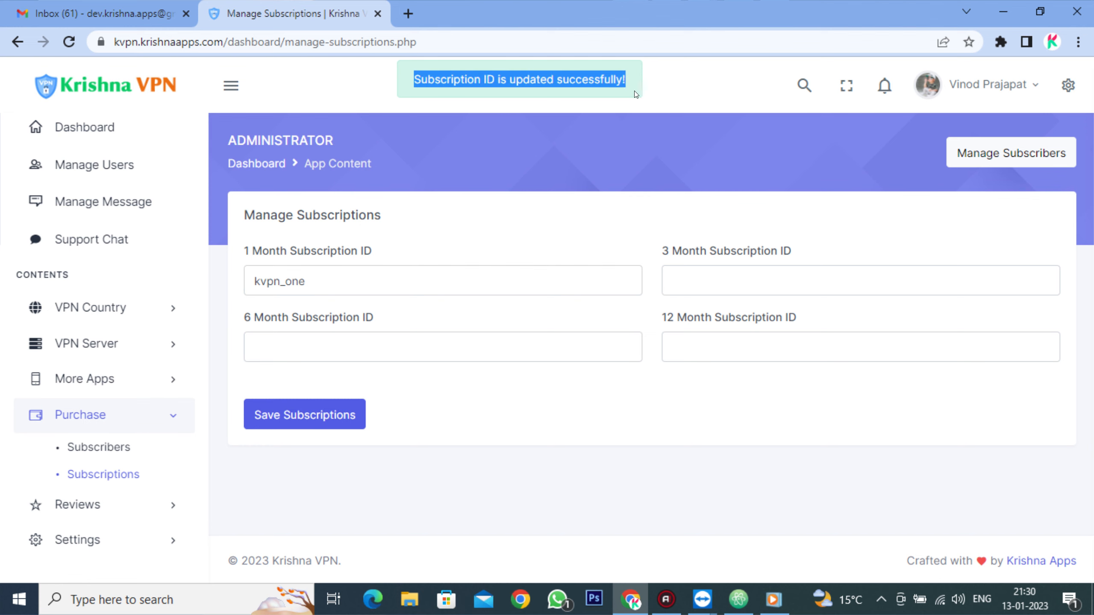
{"action": "left_click", "coordinate": [602, 160]}
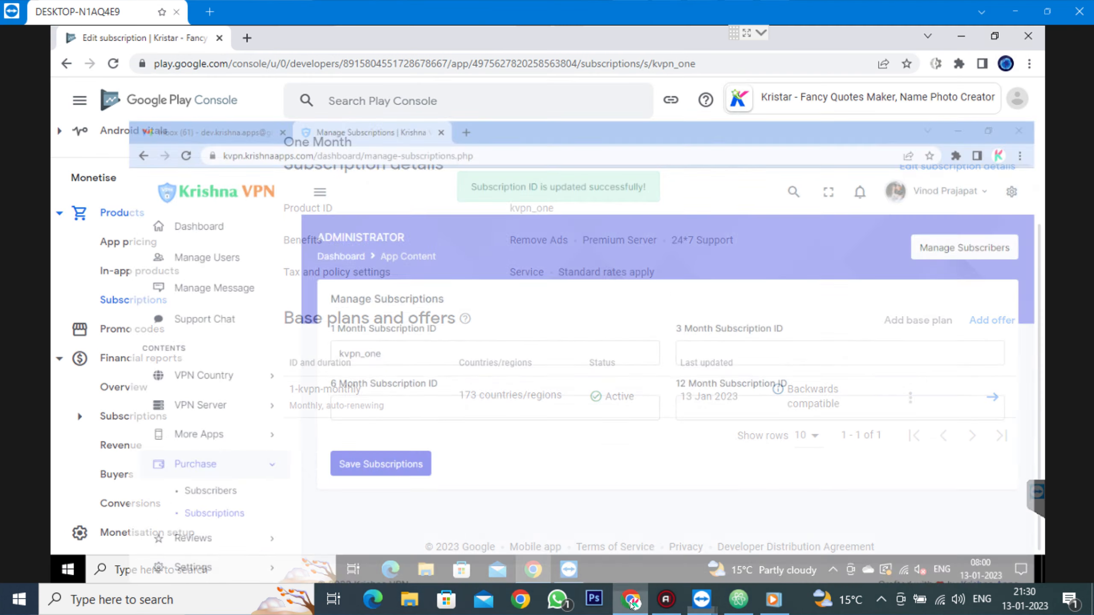
Point out the 3 Month Subscription ID field, then return to the Atom notes
{"action": "left_click", "coordinate": [701, 601]}
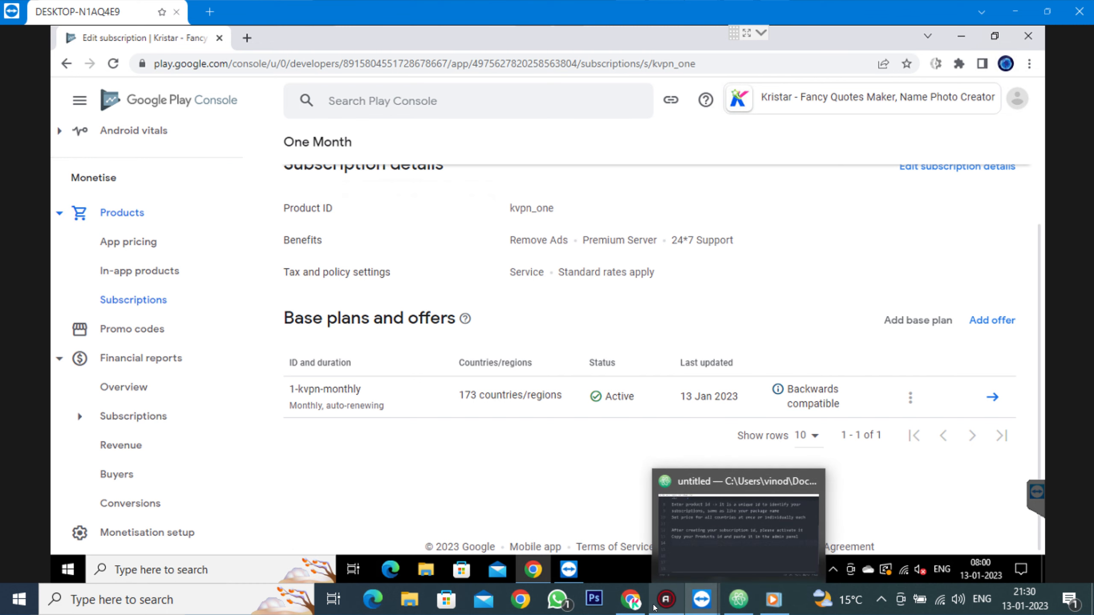
{"action": "left_click", "coordinate": [631, 600]}
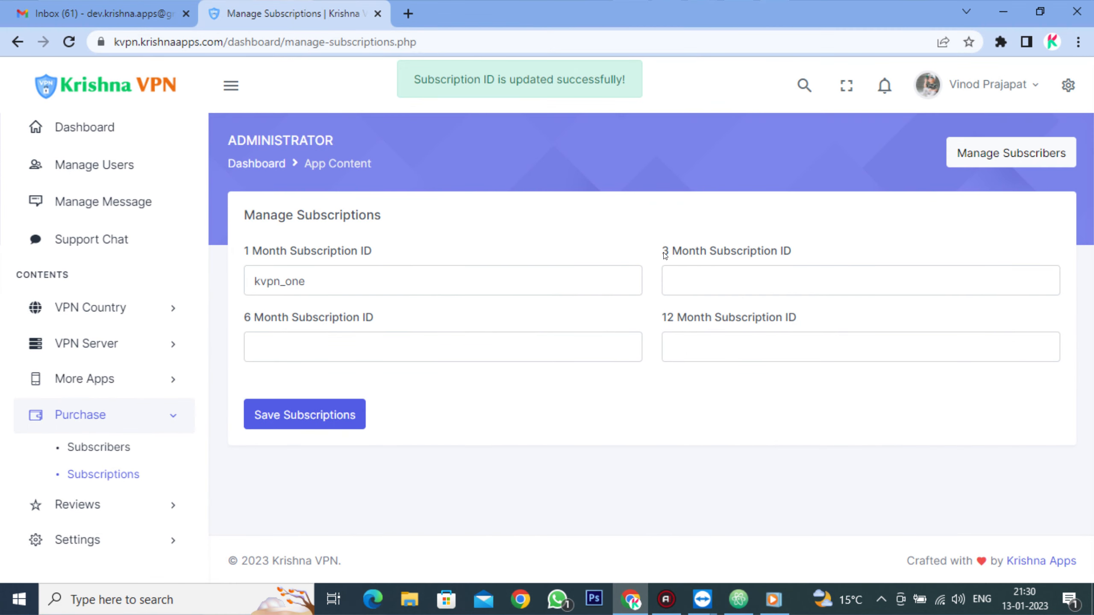
{"action": "left_click_drag", "start_coordinate": [665, 255], "coordinate": [797, 252]}
{"action": "key", "text": "ctrl+c"}
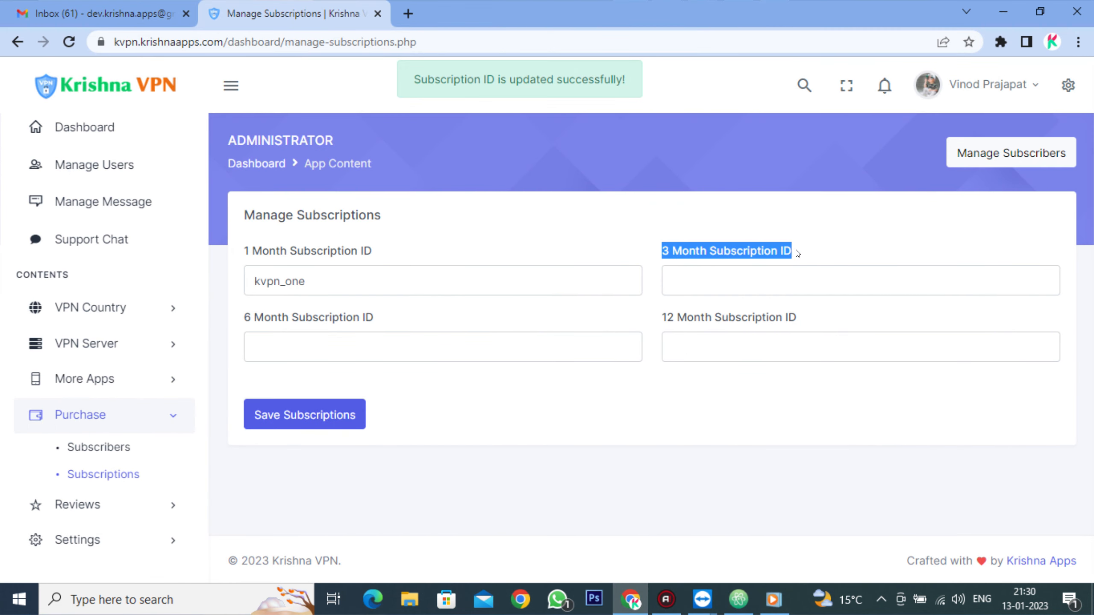
{"action": "left_click", "coordinate": [797, 253]}
{"action": "left_click", "coordinate": [738, 599]}
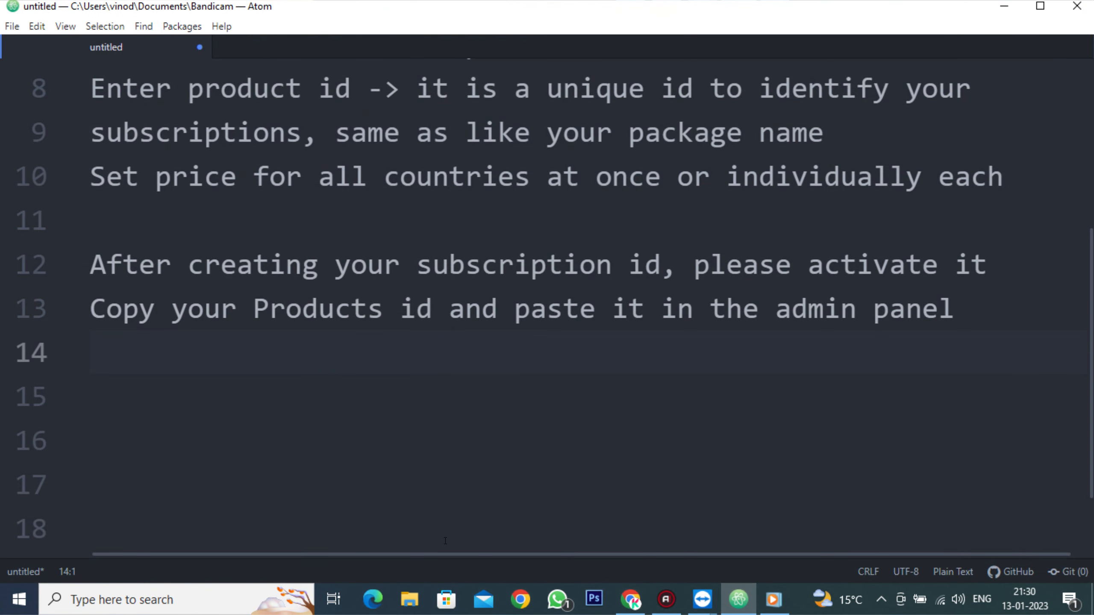
Write the note 'Now create 3 Month Subscription ID same as like for one month id'
{"action": "key", "text": "Return"}
{"action": "type", "text": "Now create"}
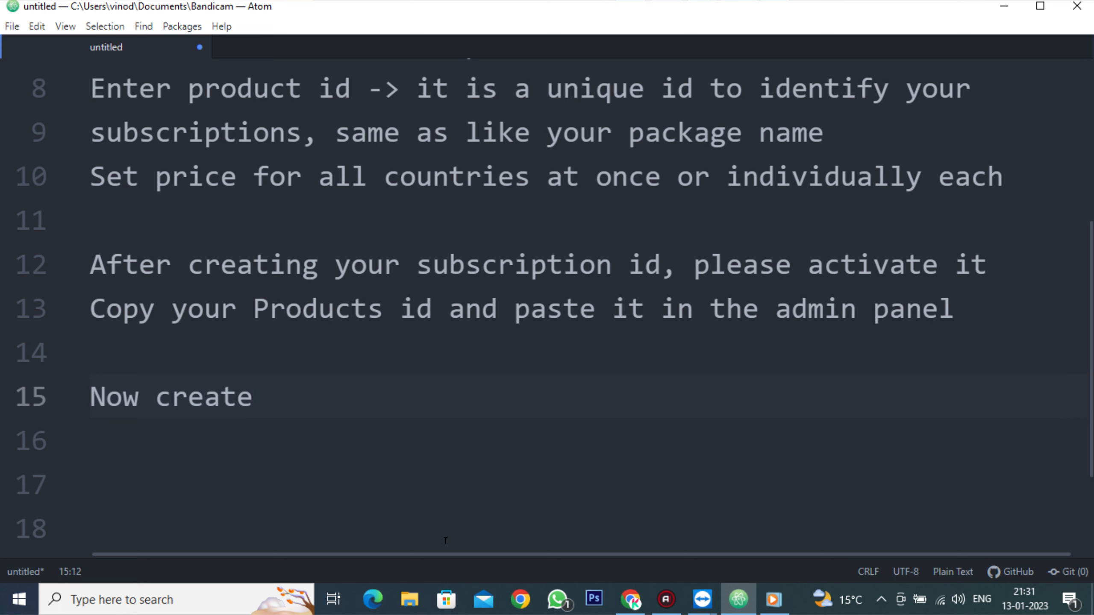
{"action": "key", "text": "ctrl+v"}
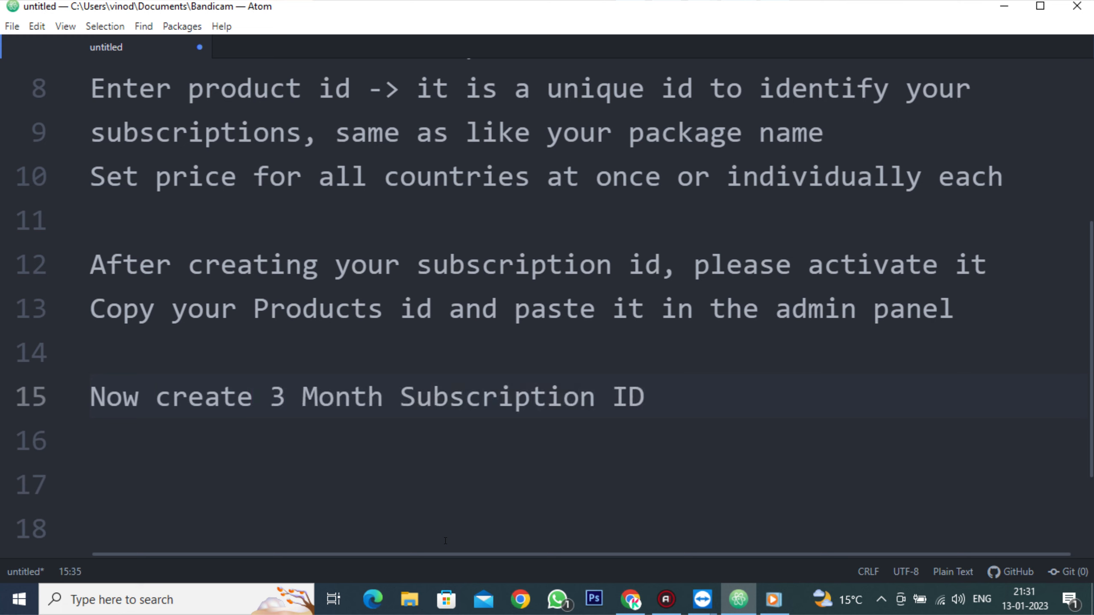
{"action": "type", "text": "same as "}
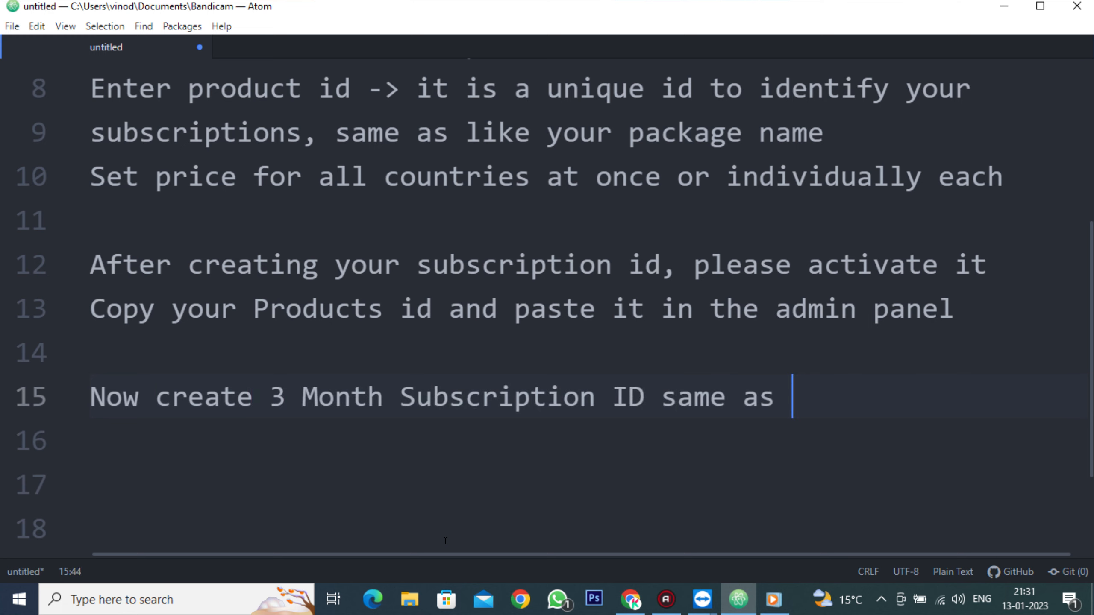
{"action": "type", "text": "like"}
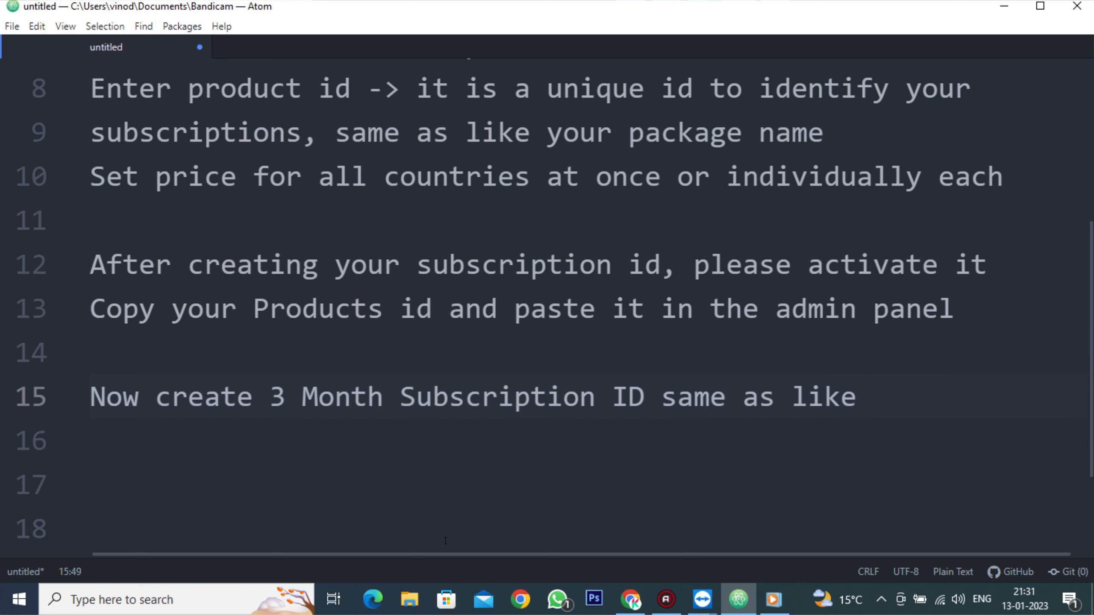
{"action": "type", "text": " for once"}
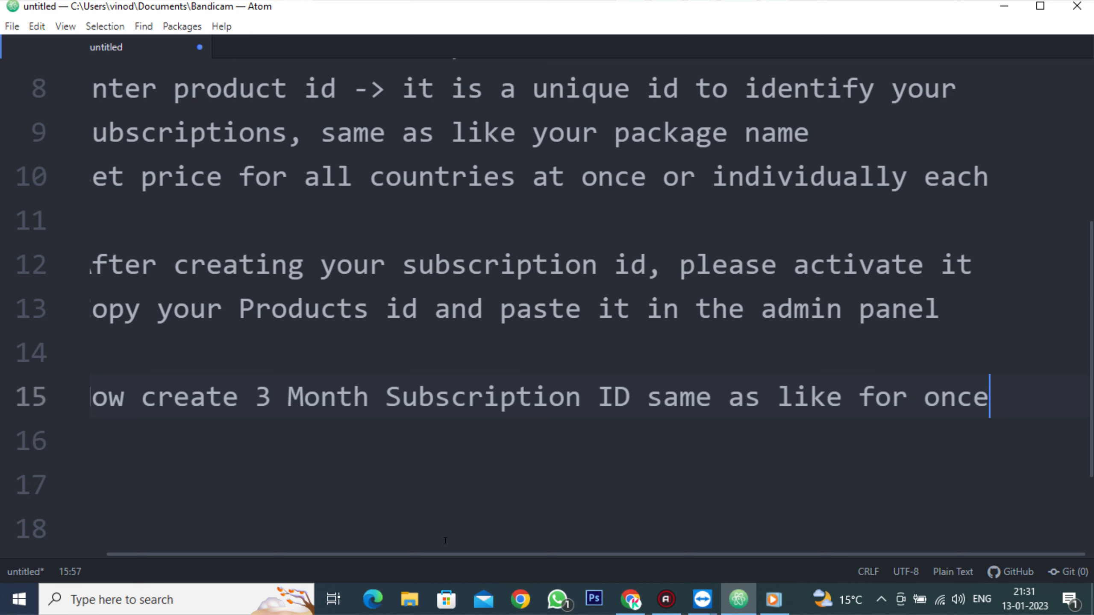
{"action": "key", "text": "BackSpace"}
{"action": "key", "text": "BackSpace"}
{"action": "type", "text": "e"}
{"action": "key", "text": "Escape"}
{"action": "key", "text": "Return"}
{"action": "type", "text": "month "}
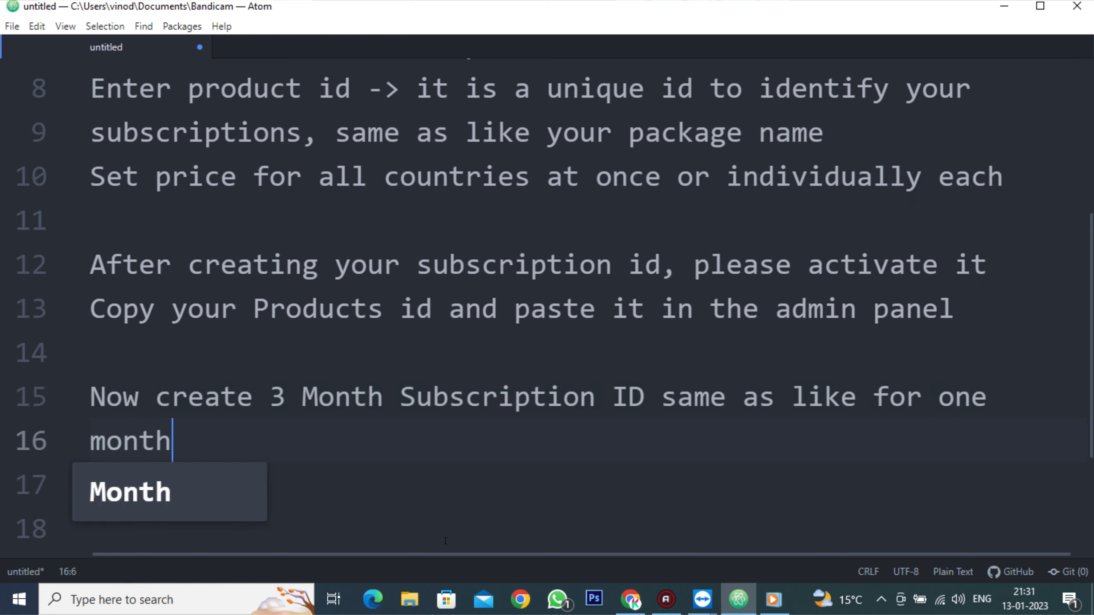
{"action": "type", "text": "id"}
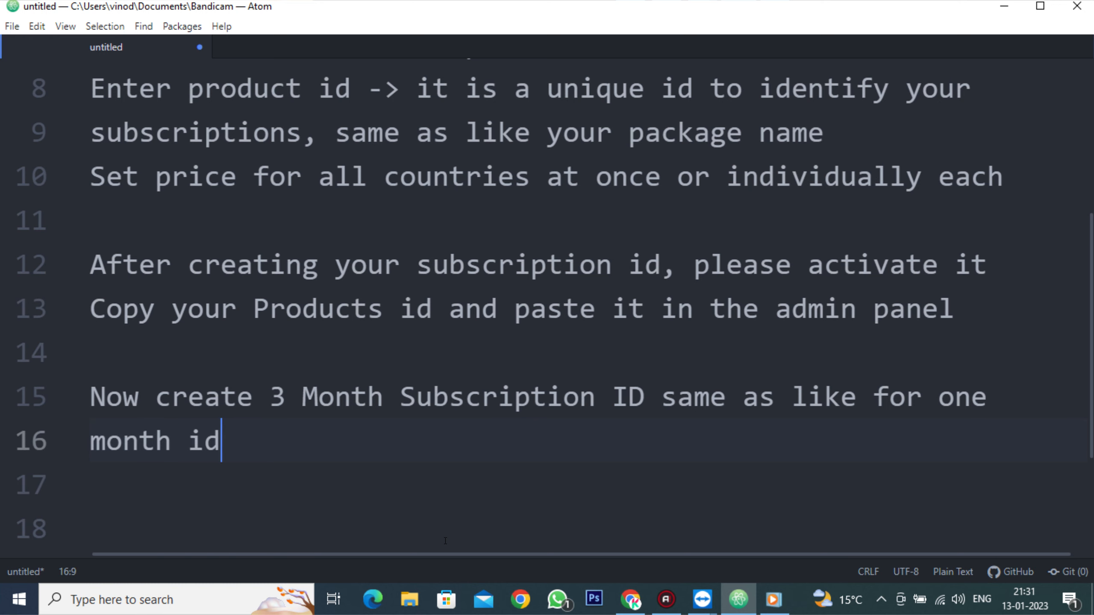
{"action": "key", "text": "Return"}
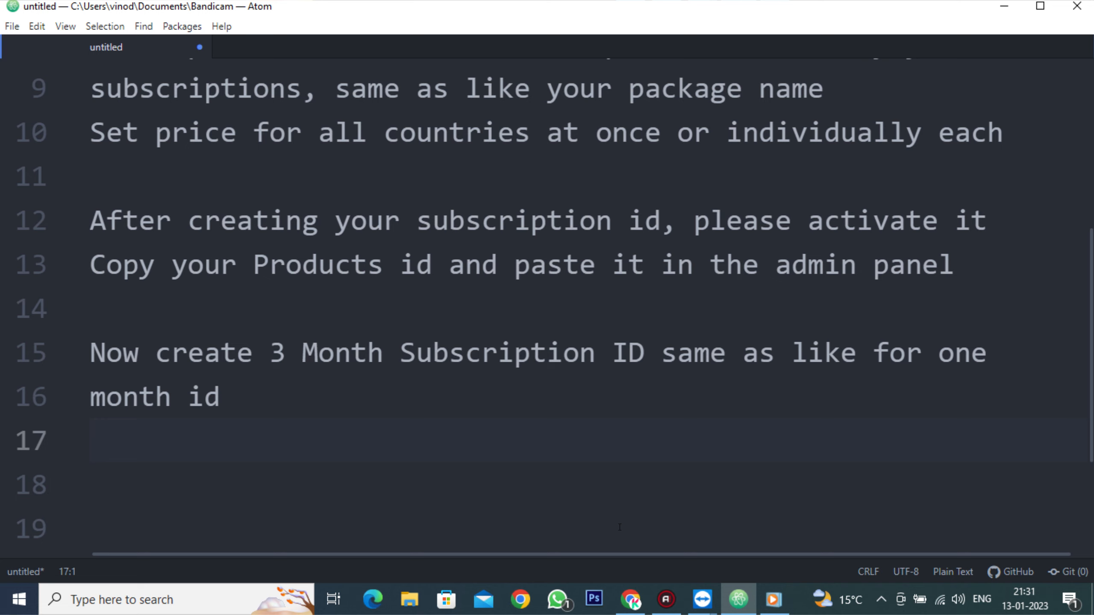
Add 'and do for all remaining id and after create -> activate it -> then enter in the Admin Panel.' and 'Thanks for watching.'
{"action": "type", "text": "and"}
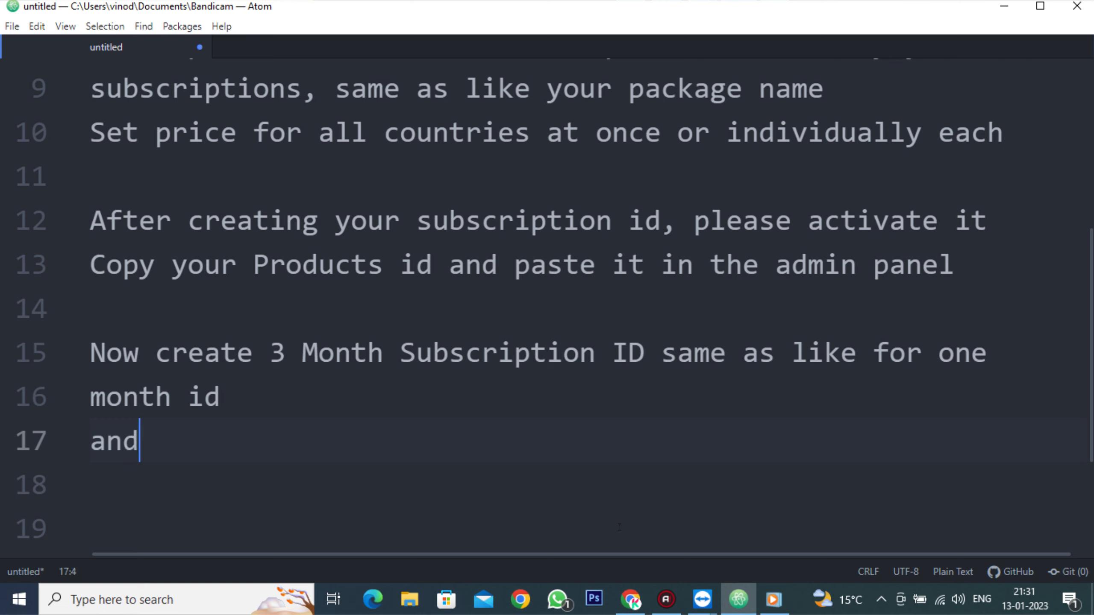
{"action": "type", "text": " do"}
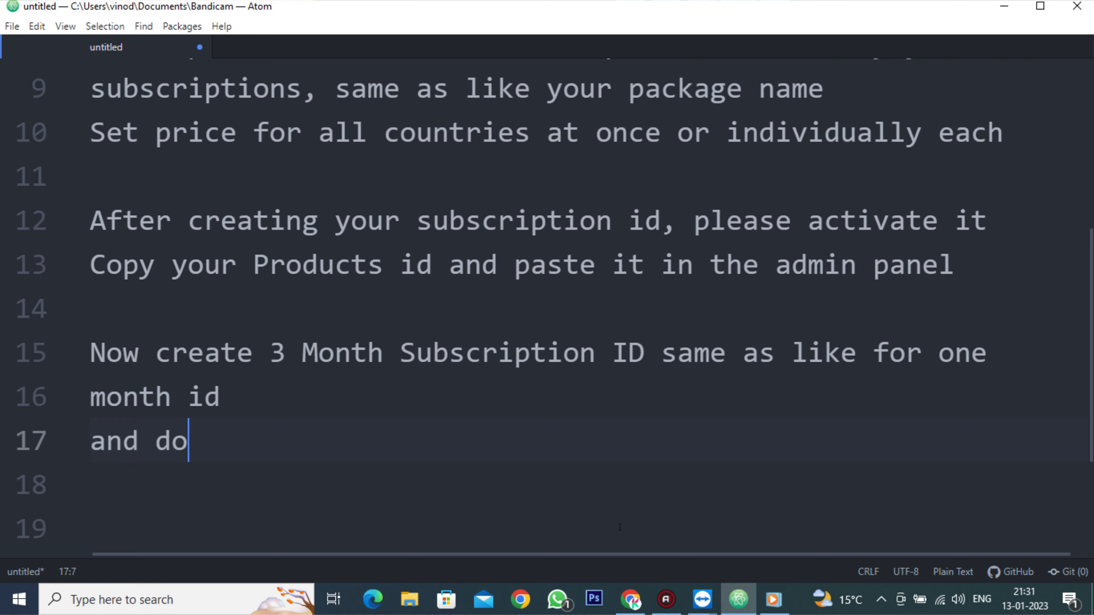
{"action": "type", "text": " for "}
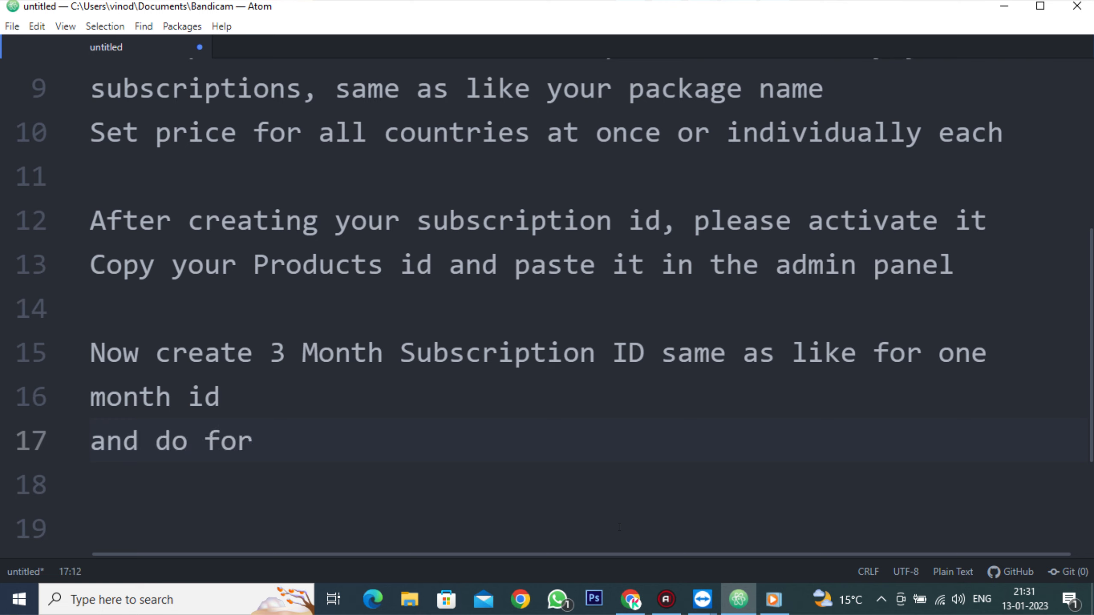
{"action": "type", "text": "all r"}
{"action": "type", "text": "ema"}
{"action": "key", "text": "BackSpace"}
{"action": "type", "text": "ma"}
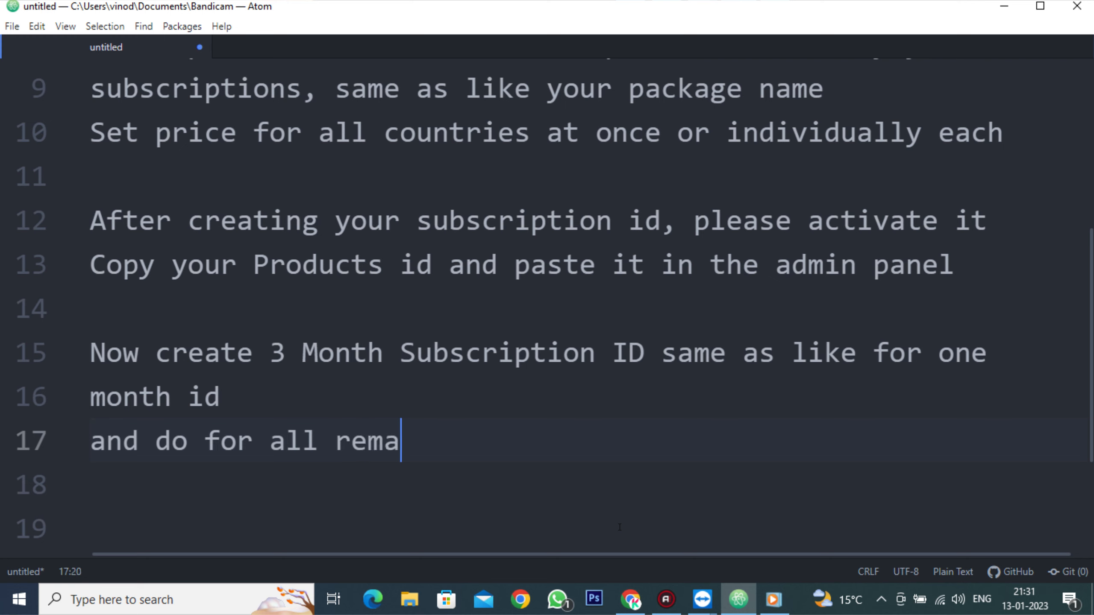
{"action": "type", "text": "ining"}
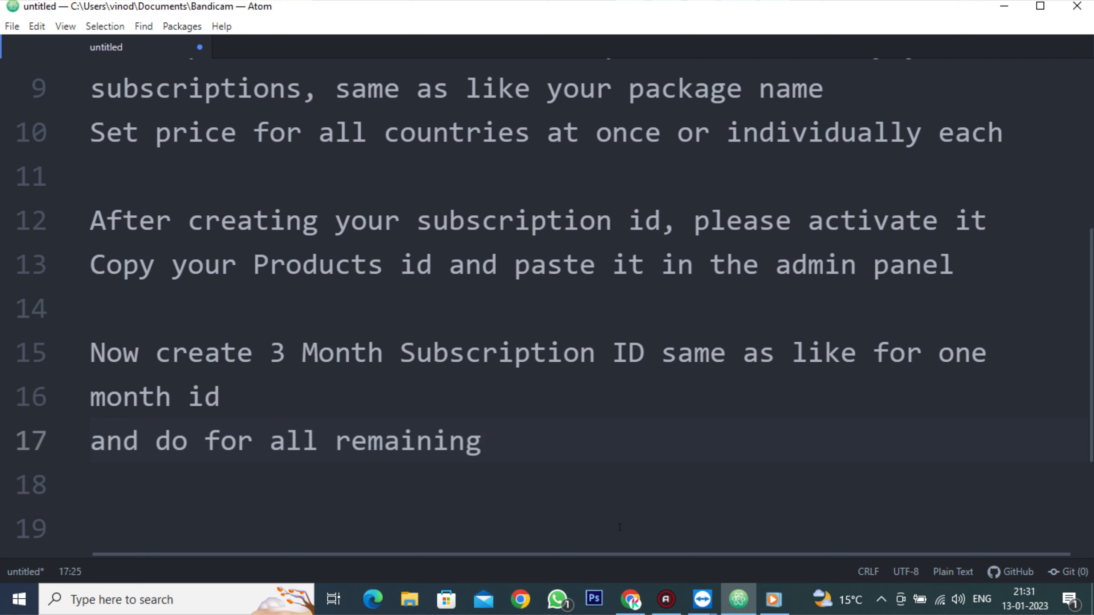
{"action": "type", "text": " id and "}
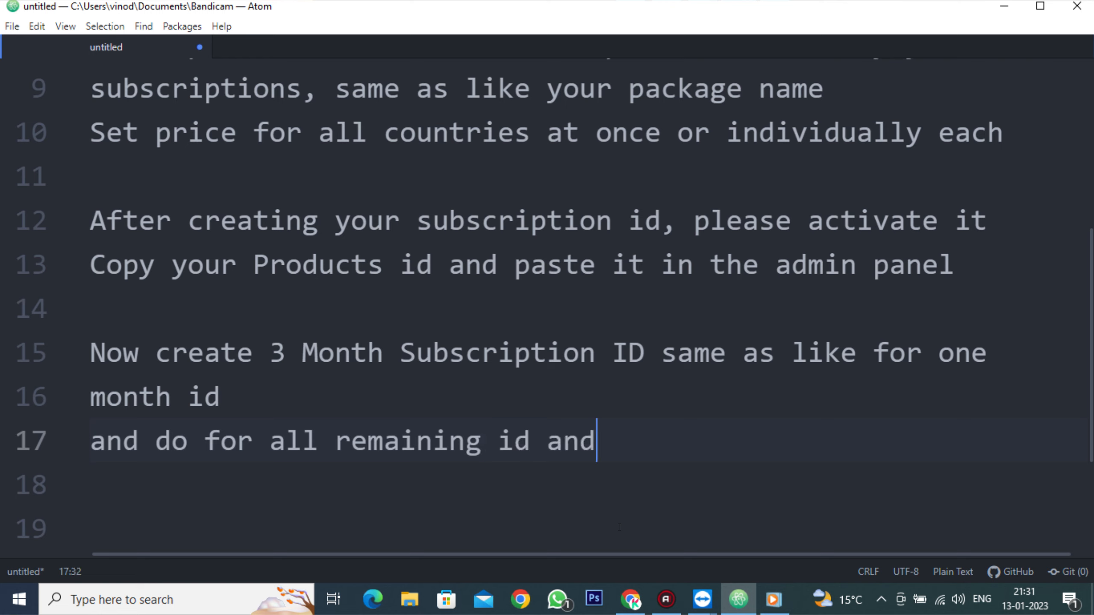
{"action": "type", "text": "after "}
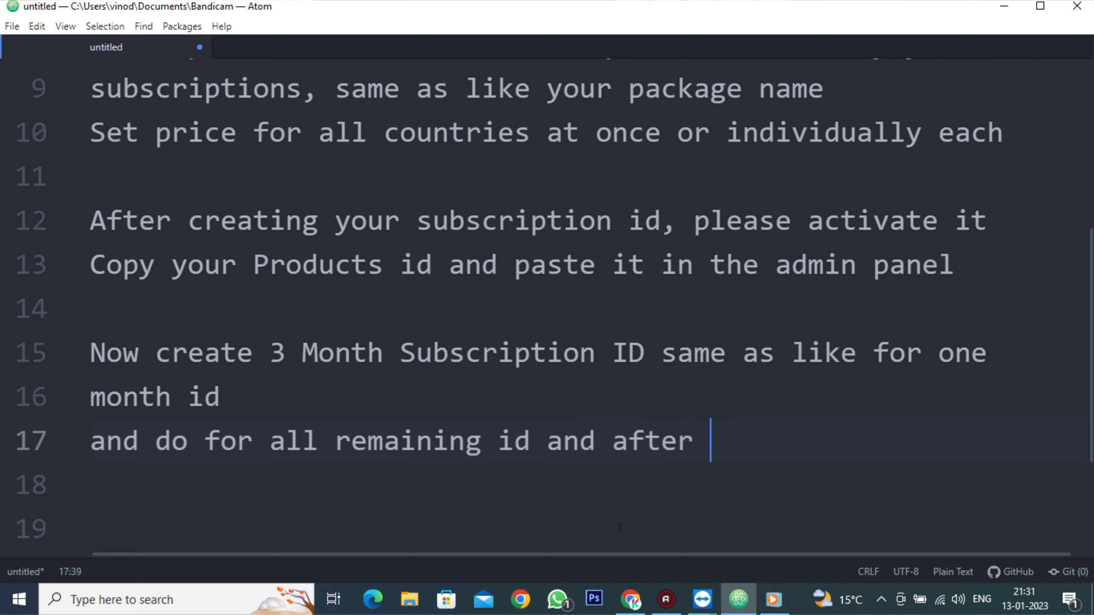
{"action": "type", "text": "create"}
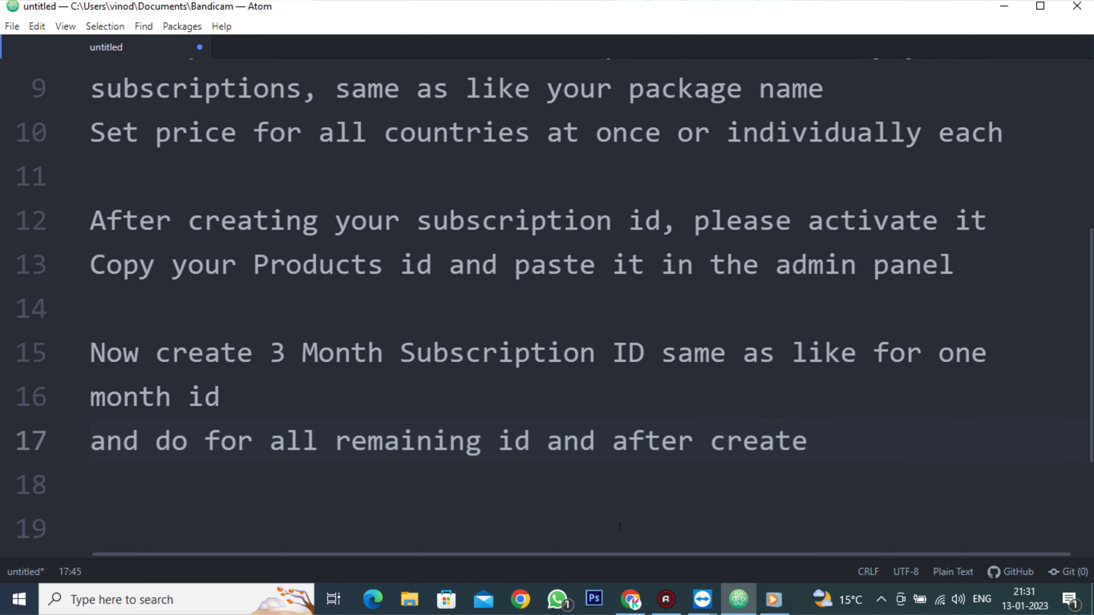
{"action": "type", "text": " -> activate "}
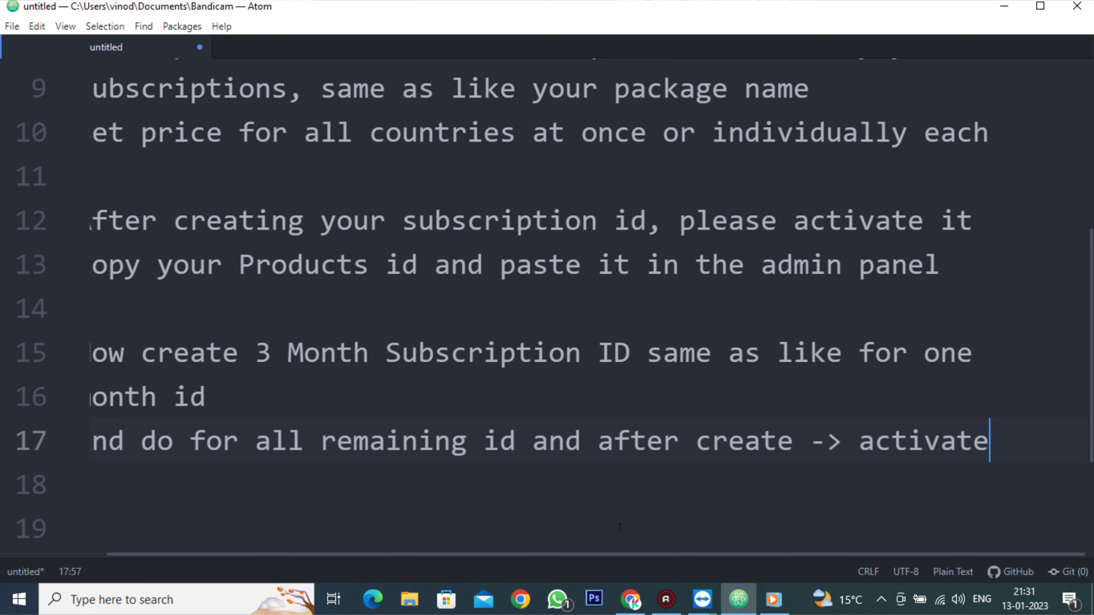
{"action": "type", "text": "it ->"}
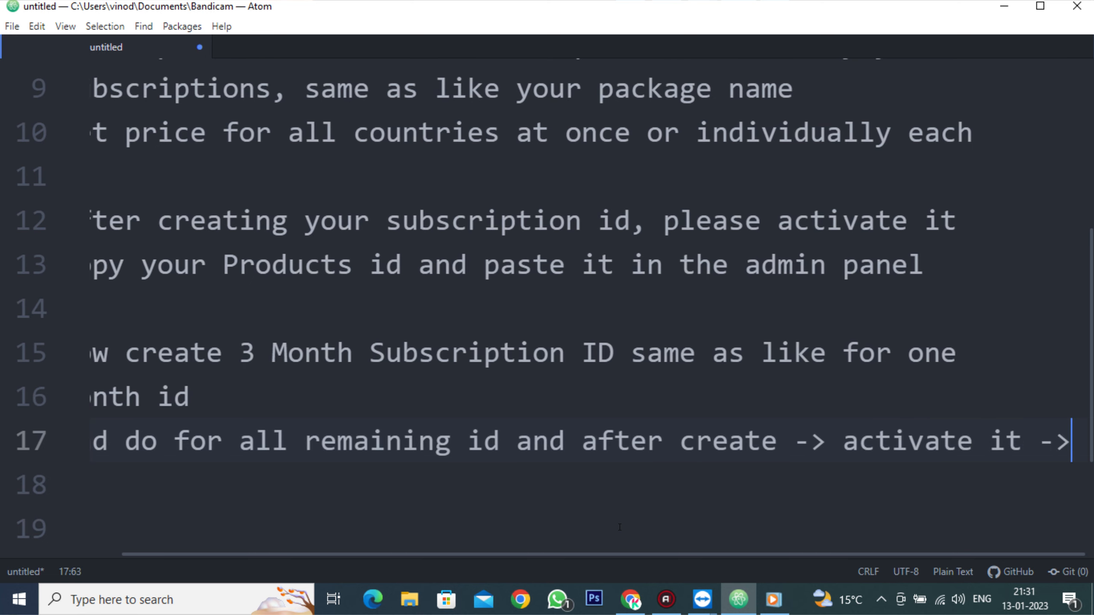
{"action": "key", "text": "Return"}
{"action": "type", "text": "th"}
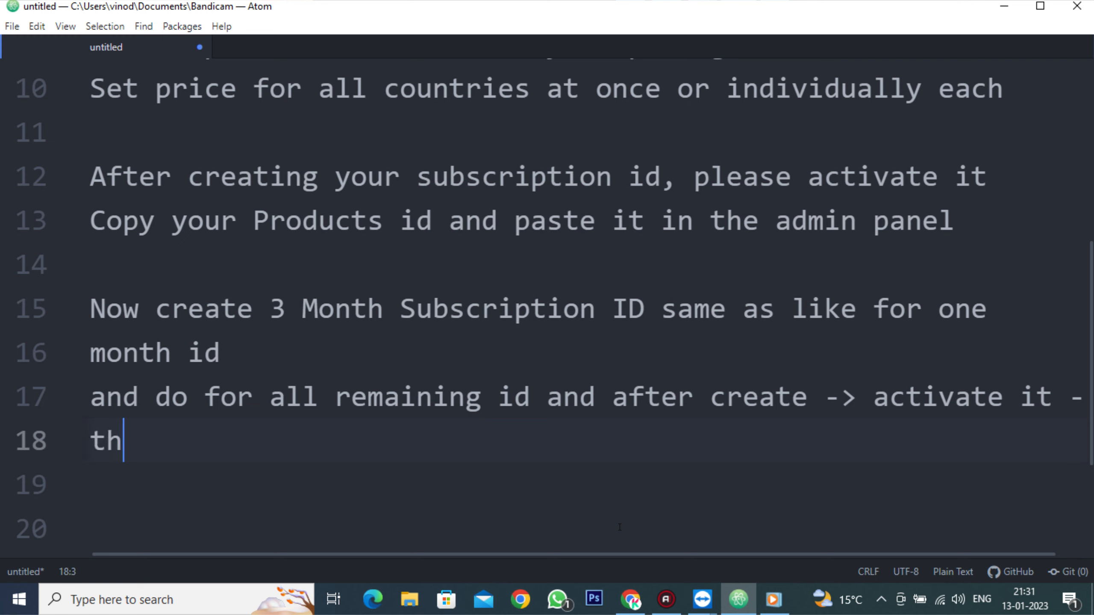
{"action": "type", "text": "en ent"}
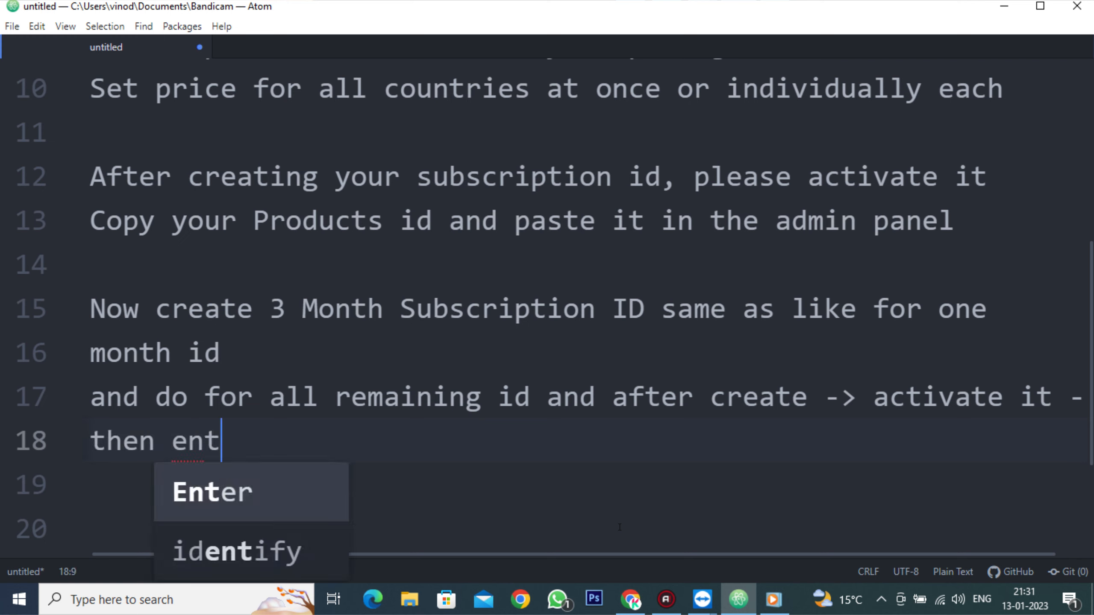
{"action": "type", "text": "er in t"}
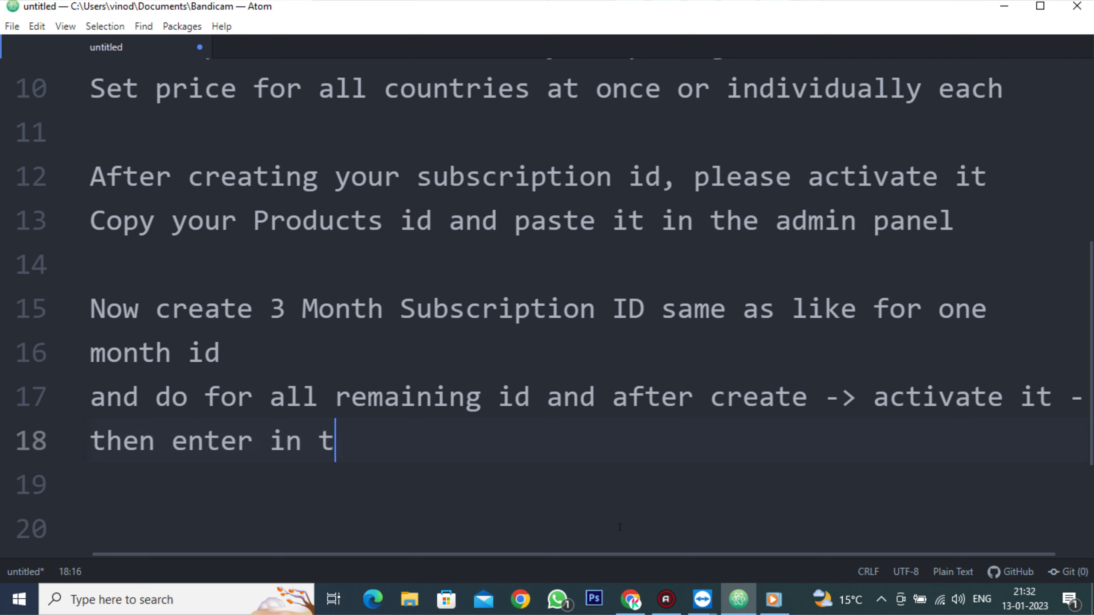
{"action": "type", "text": "he Ad"}
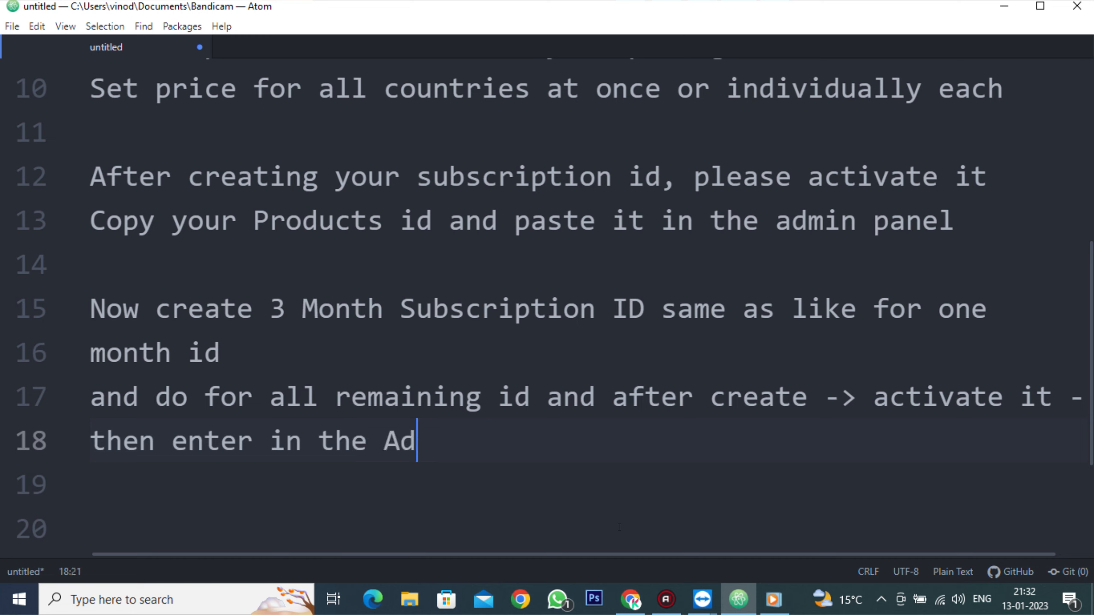
{"action": "type", "text": "min P"}
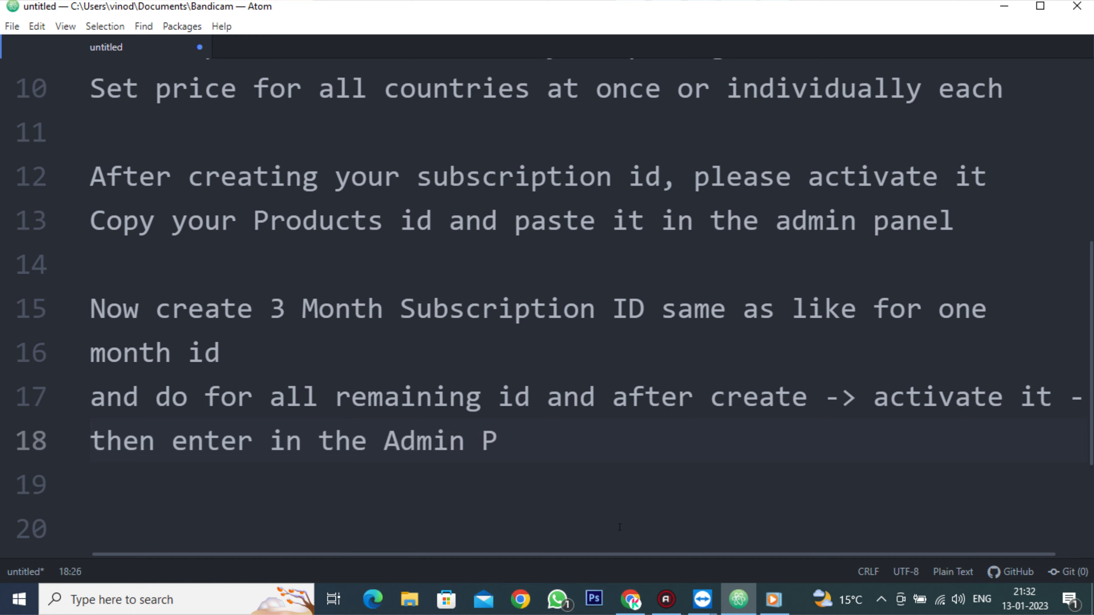
{"action": "type", "text": "anel."}
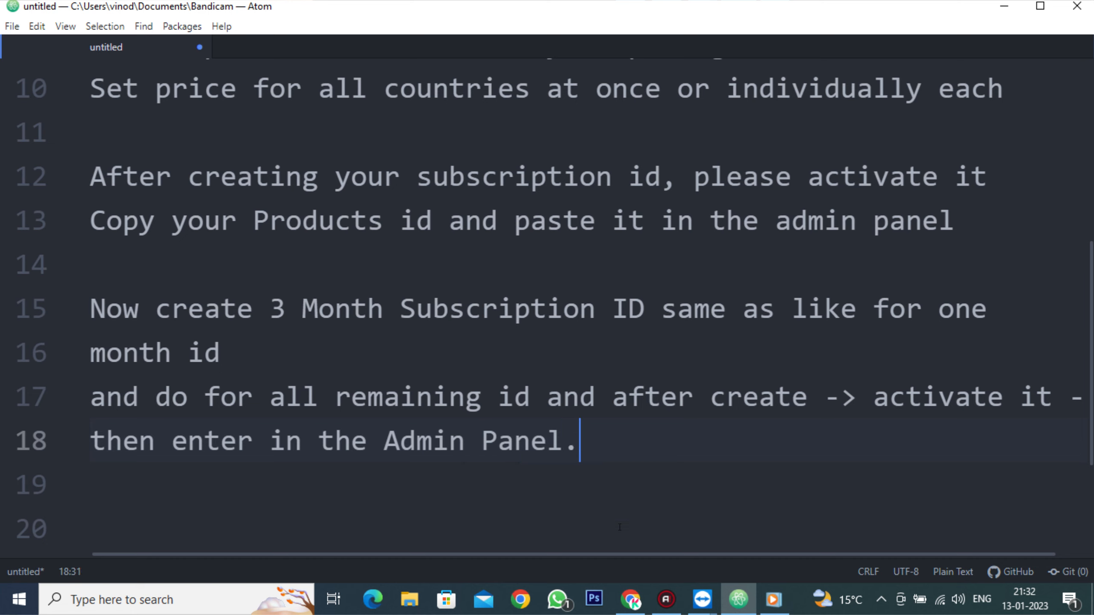
{"action": "key", "text": "Return"}
{"action": "type", "text": "T"}
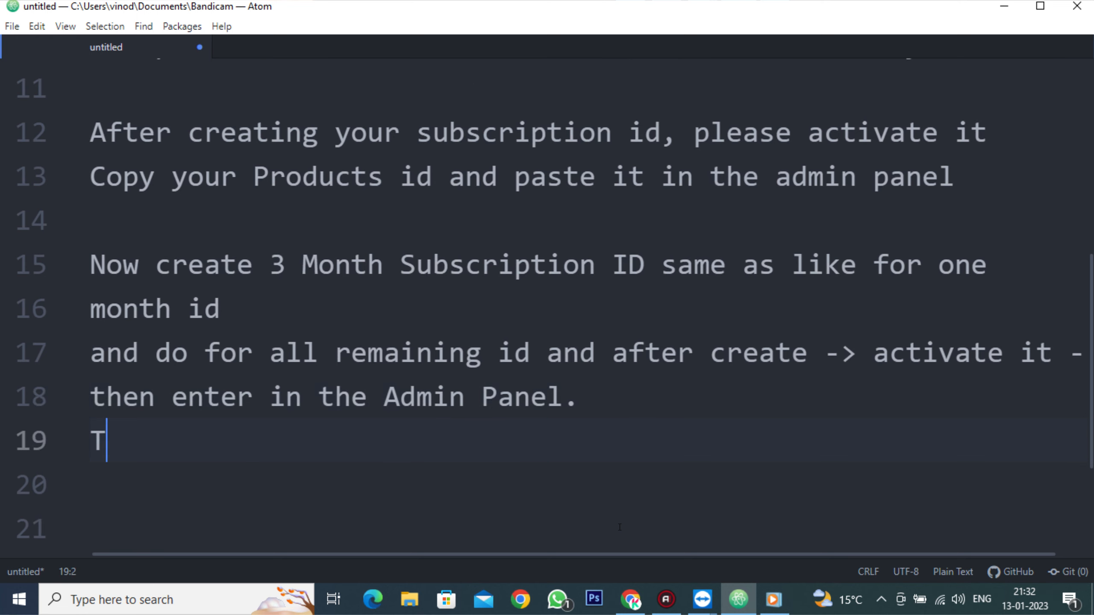
{"action": "type", "text": "hanks "}
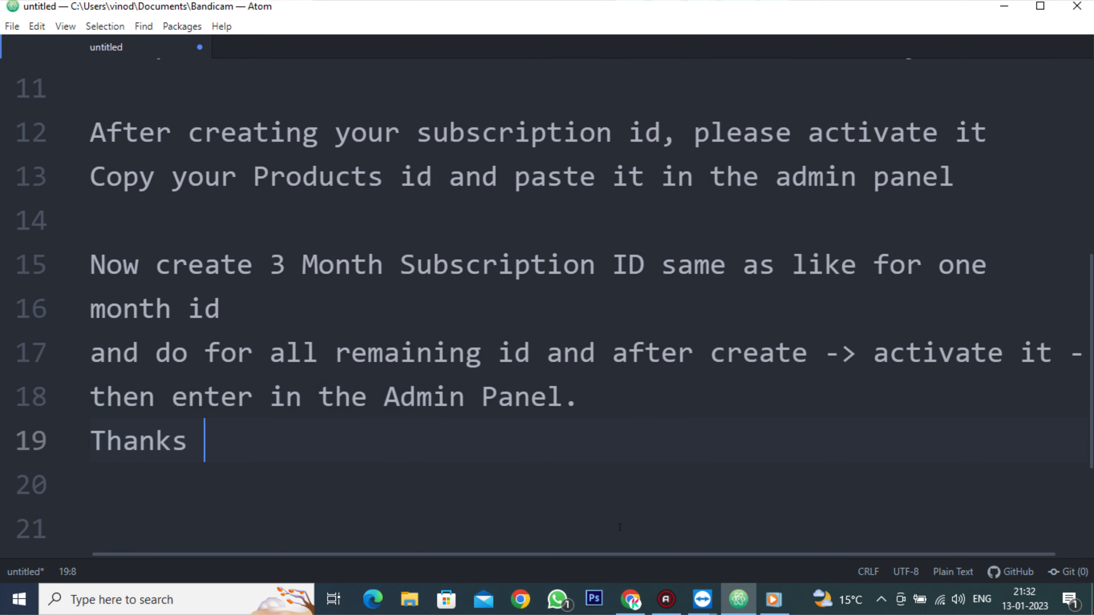
{"action": "type", "text": "for wa"}
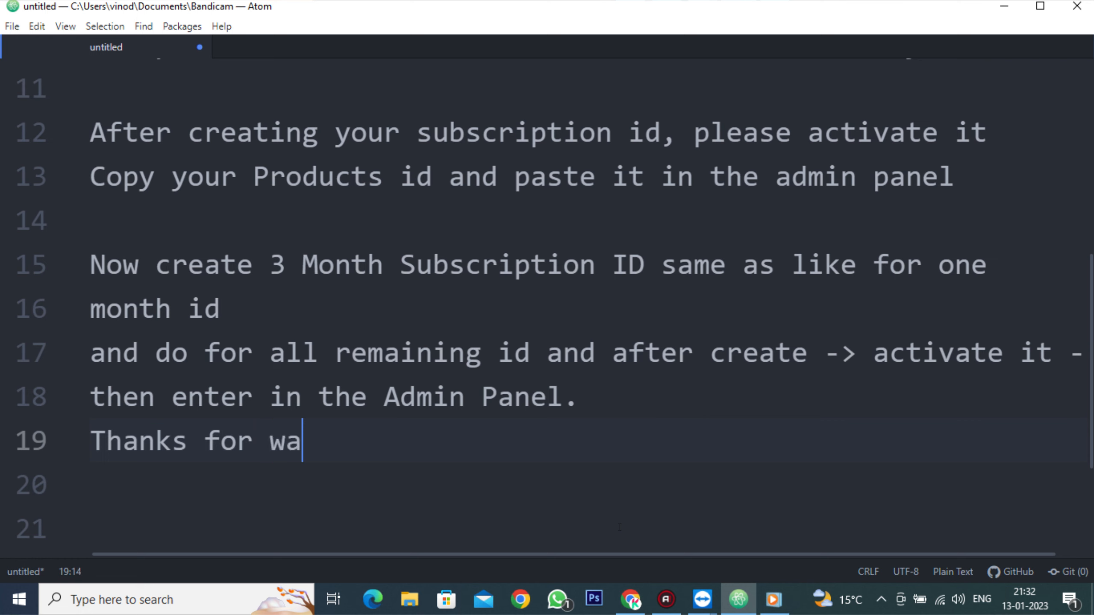
{"action": "type", "text": "tching."}
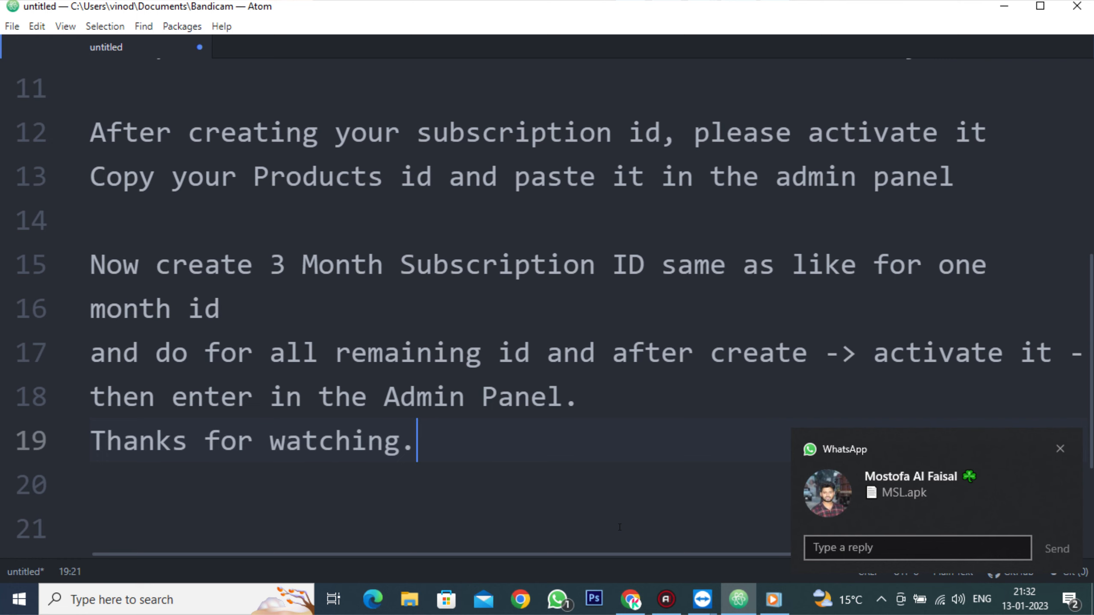
{"action": "key", "text": "Return"}
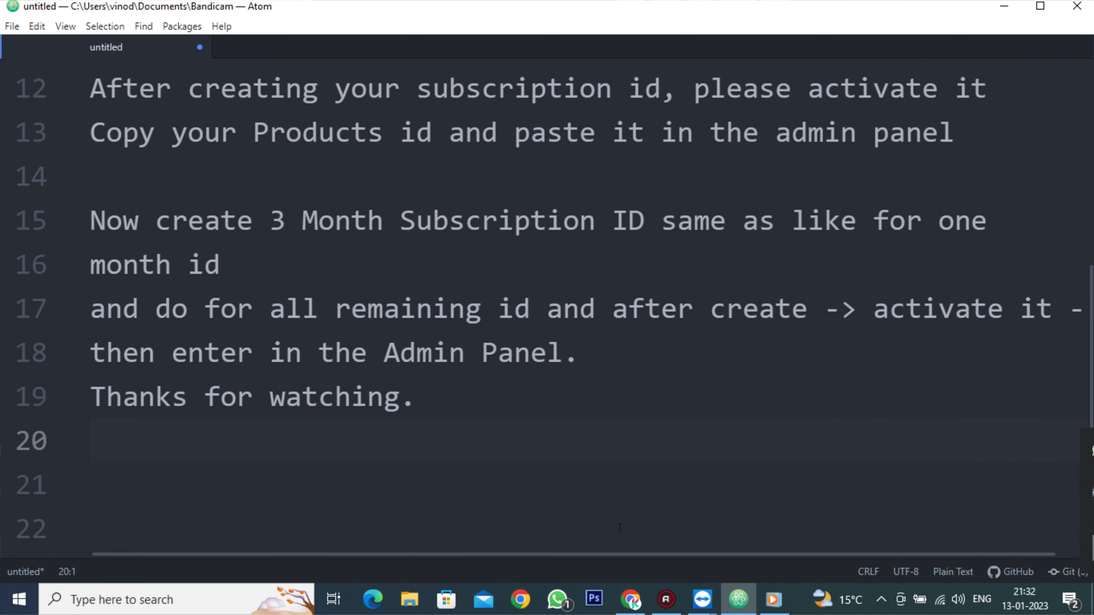